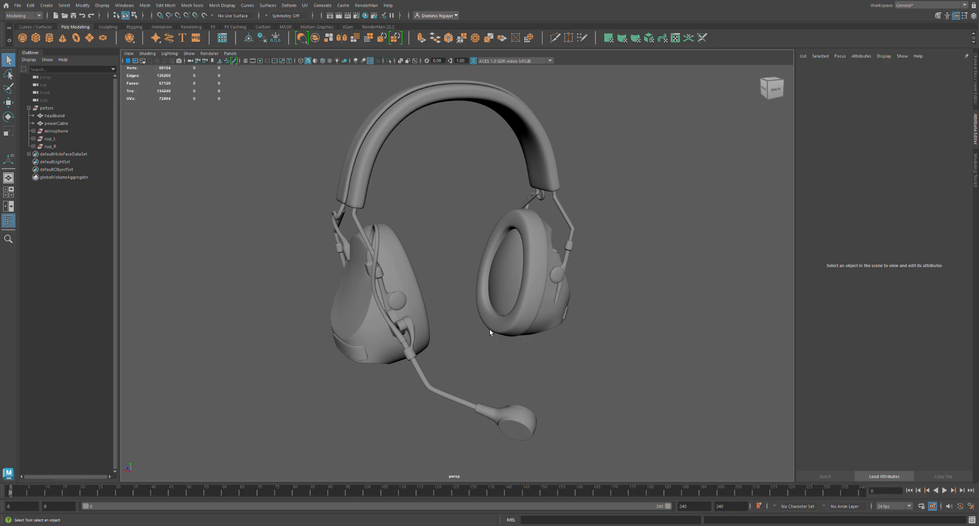
# Hide the headband, powerCable, microphone and cup_L objects, leaving the cup_R group displayed.
pyautogui.moveTo(490, 332)
pyautogui.keyDown('alt'); pyautogui.mouseDown()
pyautogui.moveTo(515, 345)
pyautogui.moveTo(496, 343)
pyautogui.mouseUp(); pyautogui.keyUp('alt')
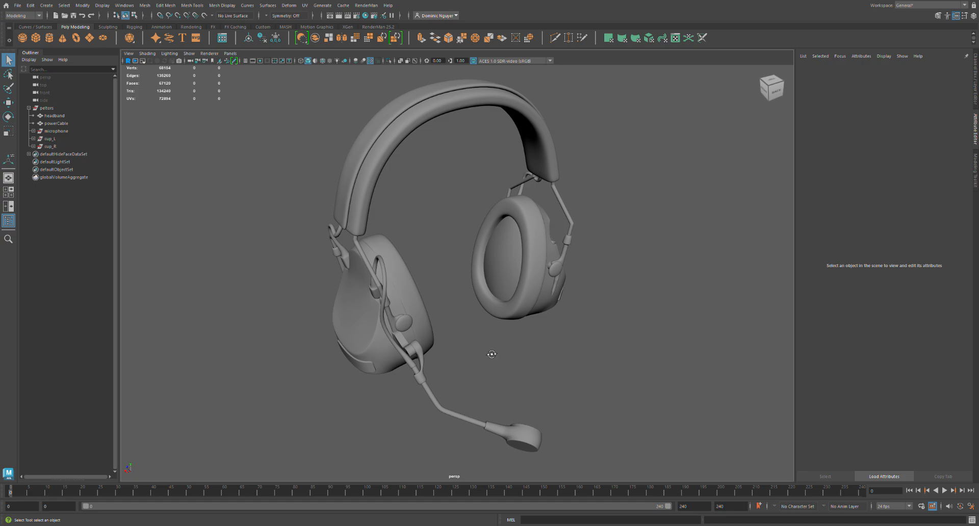
pyautogui.keyDown('alt'); pyautogui.moveTo(490, 351); pyautogui.dragTo(500, 344); pyautogui.keyUp('alt')
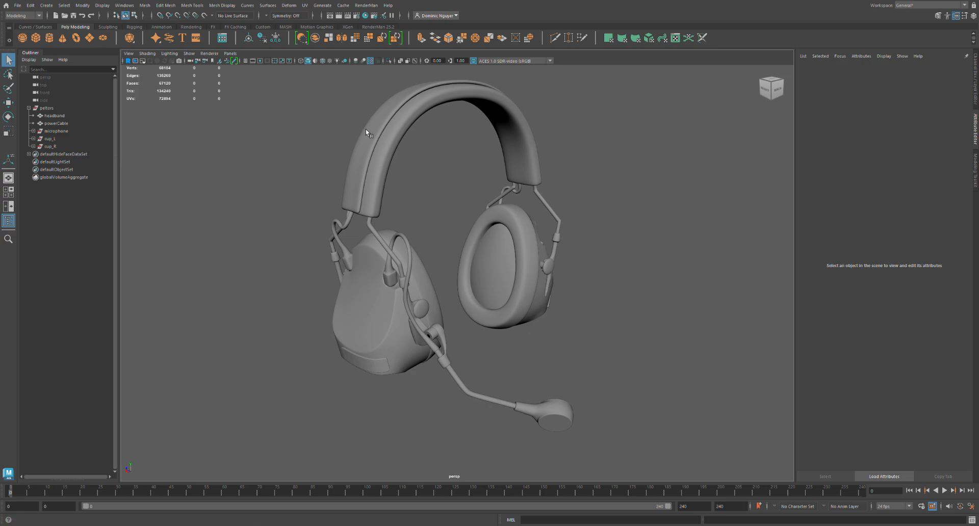
pyautogui.click(64, 139)
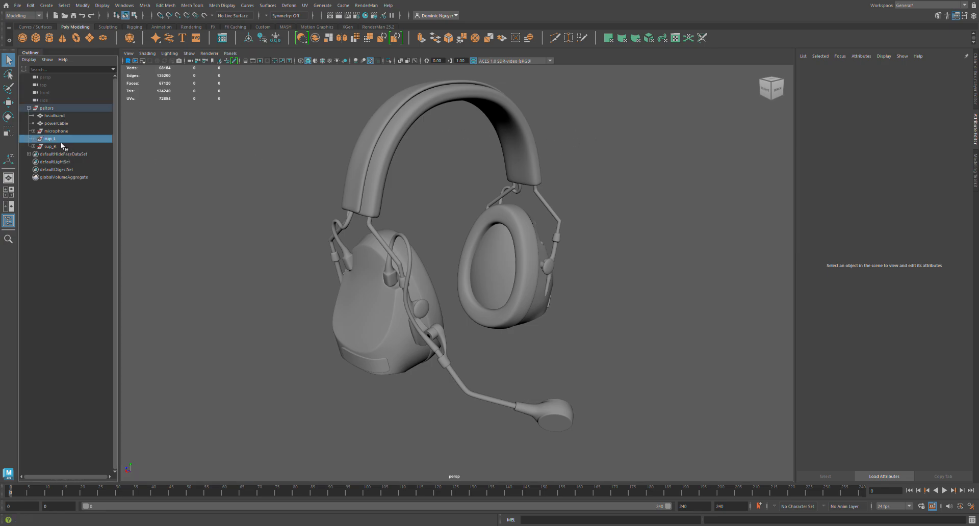
pyautogui.keyDown('shift'); pyautogui.click(59, 116); pyautogui.keyUp('shift')
pyautogui.hotkey('ctrl', 'h')
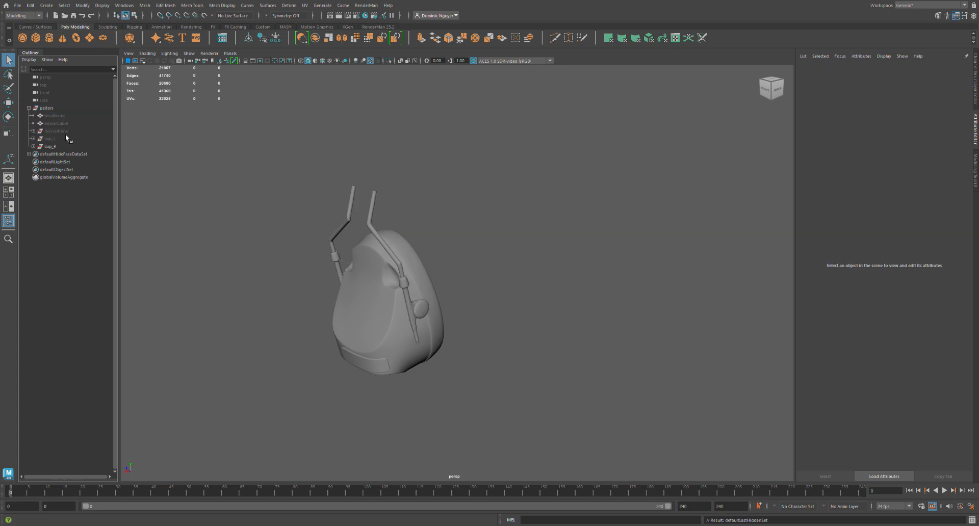
# Expand the cup_R group and hide every part from sensorHousing_R to earCupR, leaving sensor_R displayed.
pyautogui.click(65, 146)
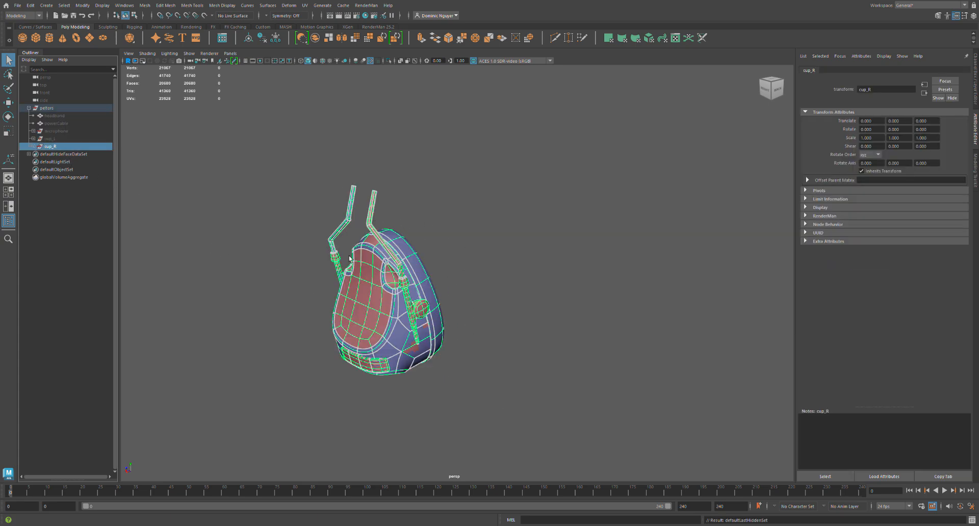
pyautogui.click(33, 147)
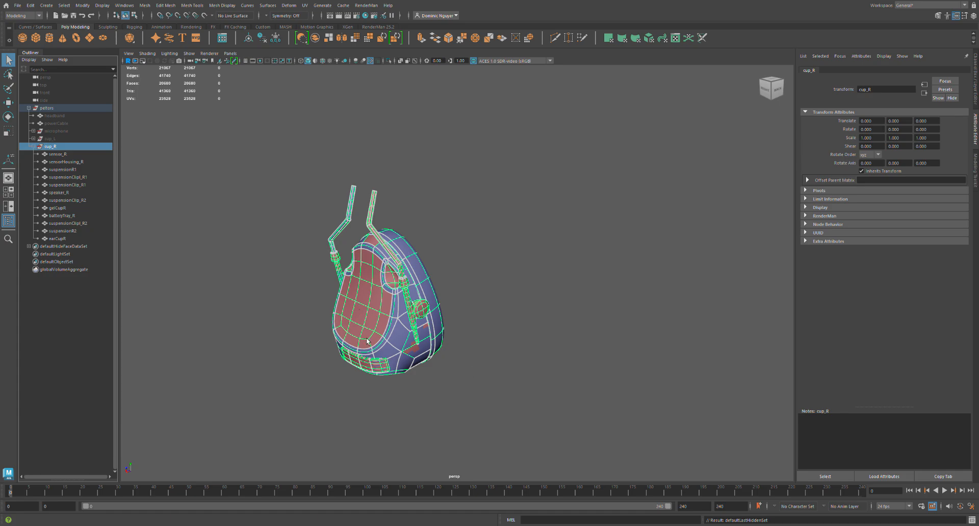
pyautogui.scroll(4, 393, 351)
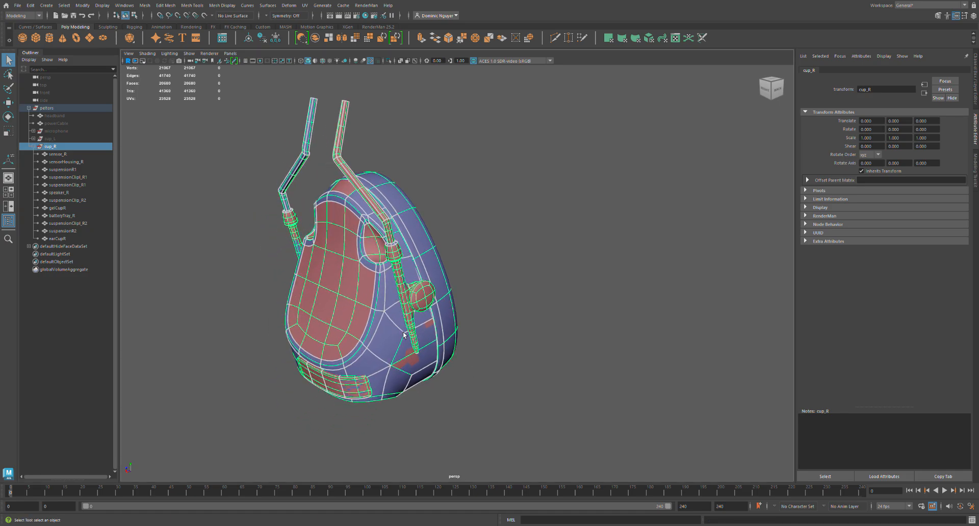
pyautogui.scroll(3, 404, 334)
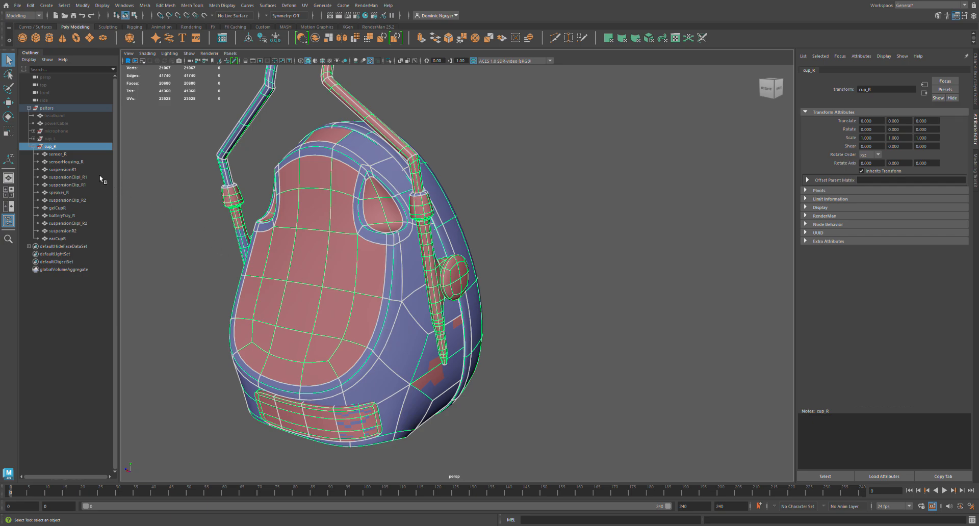
pyautogui.click(65, 162)
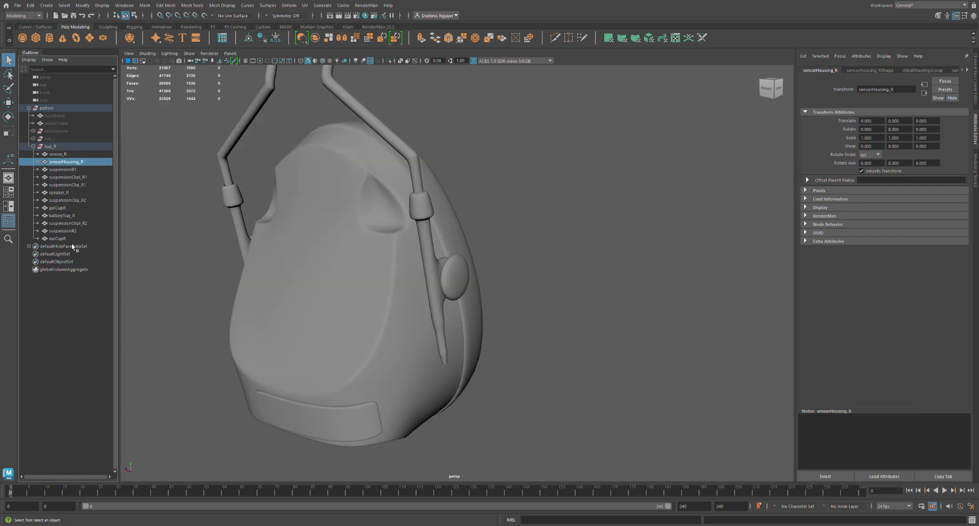
pyautogui.keyDown('shift'); pyautogui.click(71, 239); pyautogui.keyUp('shift')
pyautogui.hotkey('ctrl', 'h')
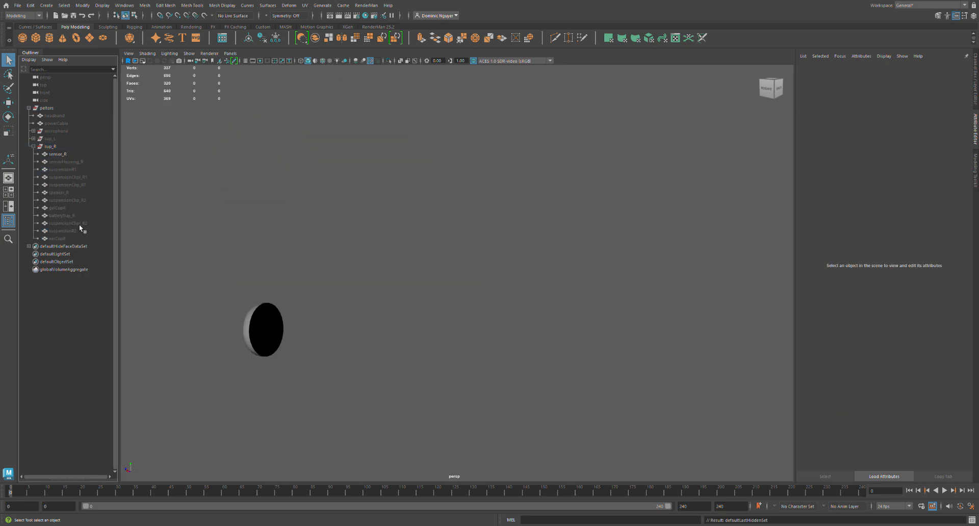
# Frame sensor_R and examine its checker texture across the front face and side for UV seams and stretching.
pyautogui.click(68, 155)
pyautogui.press('f')
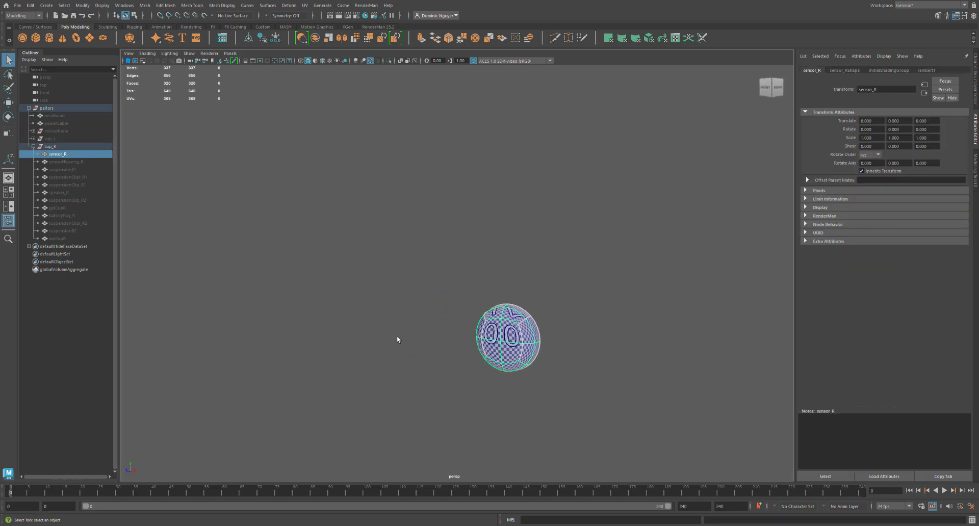
pyautogui.press('f')
pyautogui.keyDown('alt'); pyautogui.moveTo(467, 348); pyautogui.dragTo(415, 350, button='middle'); pyautogui.keyUp('alt')
pyautogui.keyDown('alt'); pyautogui.moveTo(415, 351); pyautogui.dragTo(468, 348); pyautogui.keyUp('alt')
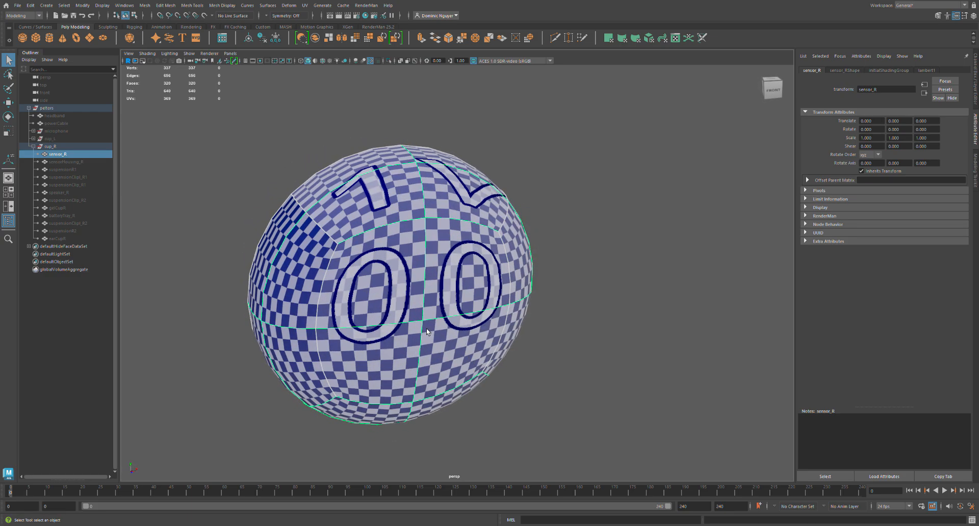
pyautogui.press('q')
pyautogui.keyDown('alt'); pyautogui.moveTo(421, 341); pyautogui.dragTo(438, 325); pyautogui.keyUp('alt')
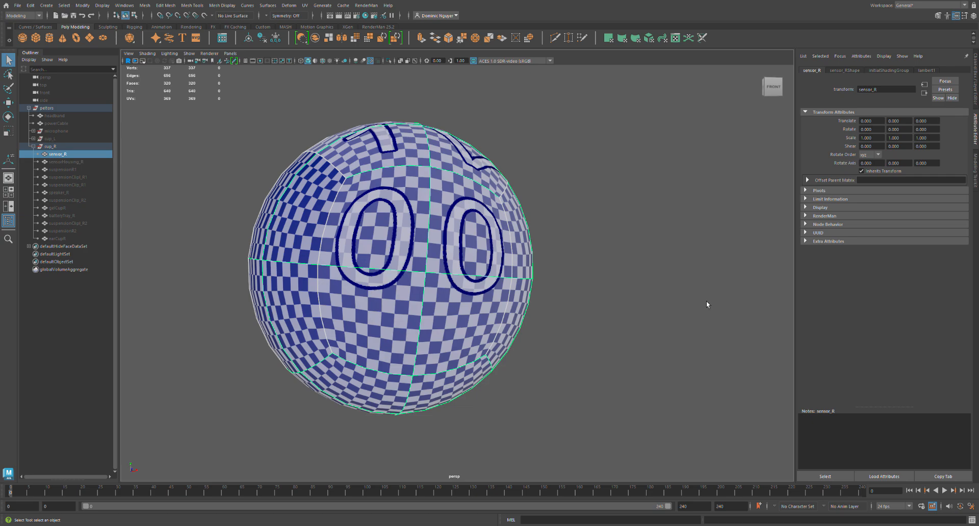
pyautogui.keyDown('alt'); pyautogui.moveTo(530, 317); pyautogui.dragTo(415, 370); pyautogui.keyUp('alt')
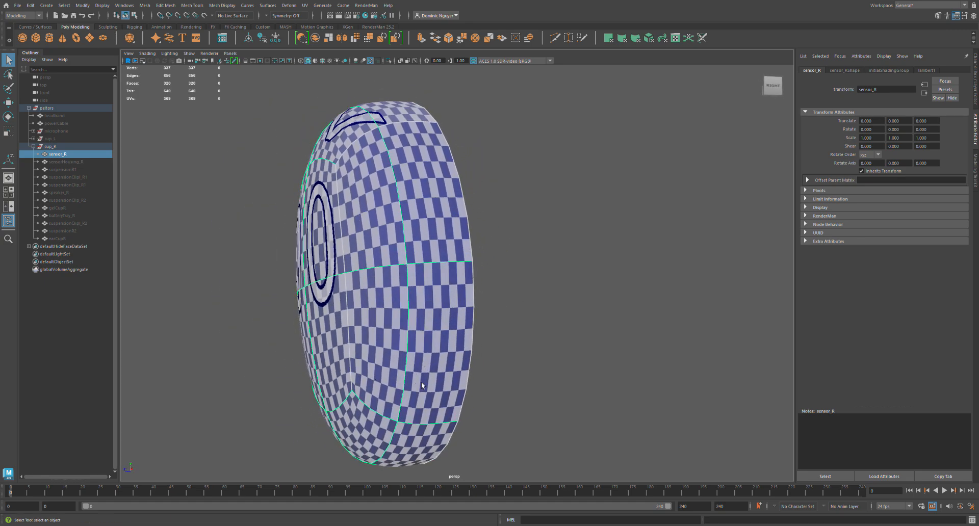
pyautogui.scroll(4, 427, 369)
pyautogui.keyDown('alt'); pyautogui.moveTo(426, 369); pyautogui.dragTo(406, 350); pyautogui.keyUp('alt')
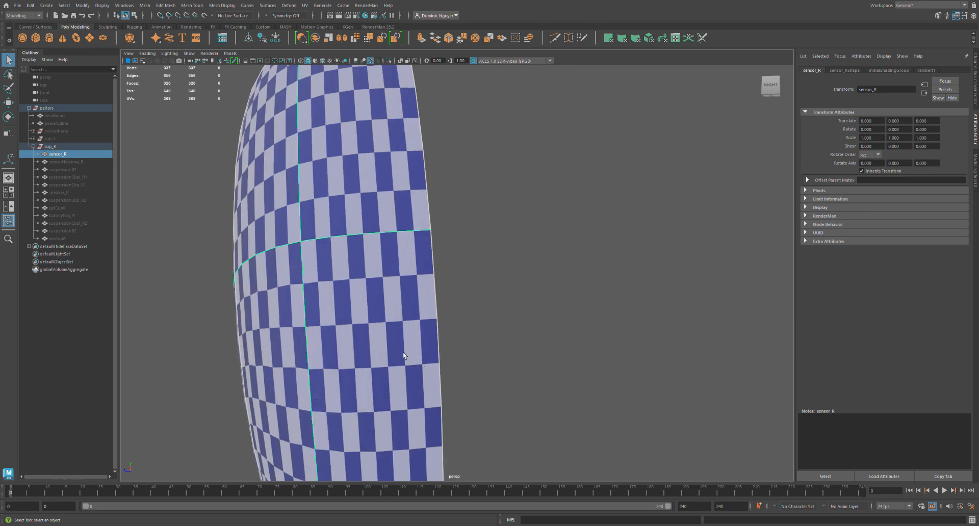
pyautogui.press('q')
pyautogui.keyDown('alt'); pyautogui.moveTo(376, 367); pyautogui.dragTo(430, 329); pyautogui.keyUp('alt')
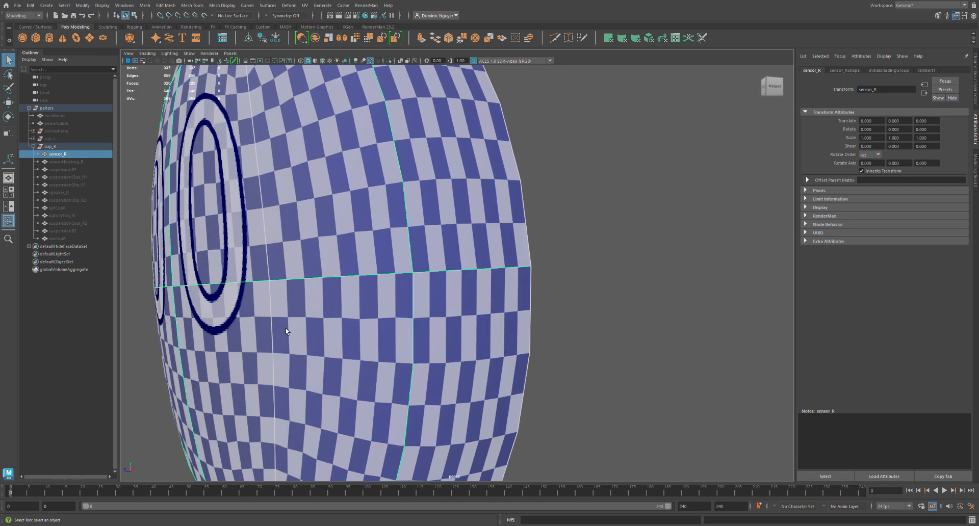
pyautogui.keyDown('alt'); pyautogui.moveTo(329, 415); pyautogui.dragTo(363, 320, button='middle'); pyautogui.keyUp('alt')
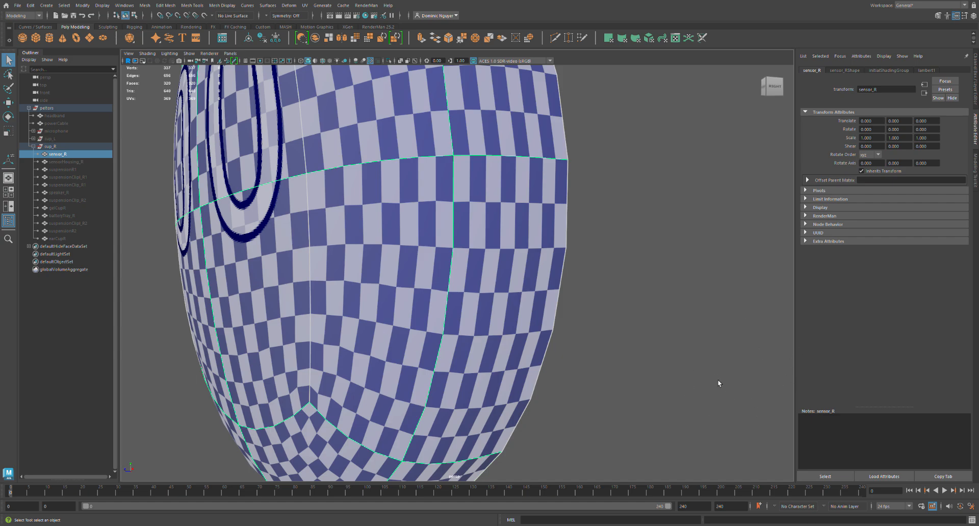
pyautogui.click(634, 379)
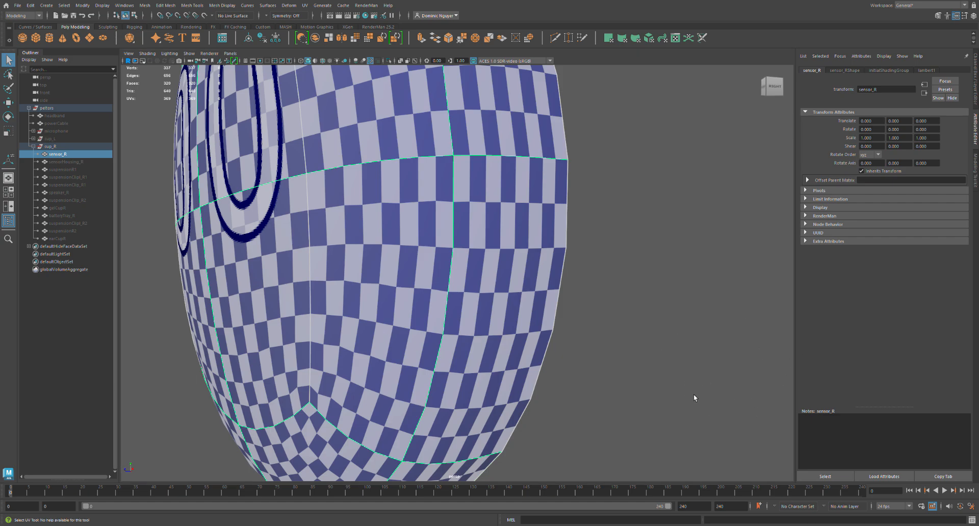
pyautogui.keyDown('alt'); pyautogui.moveTo(449, 416); pyautogui.dragTo(432, 379, button='middle'); pyautogui.keyUp('alt')
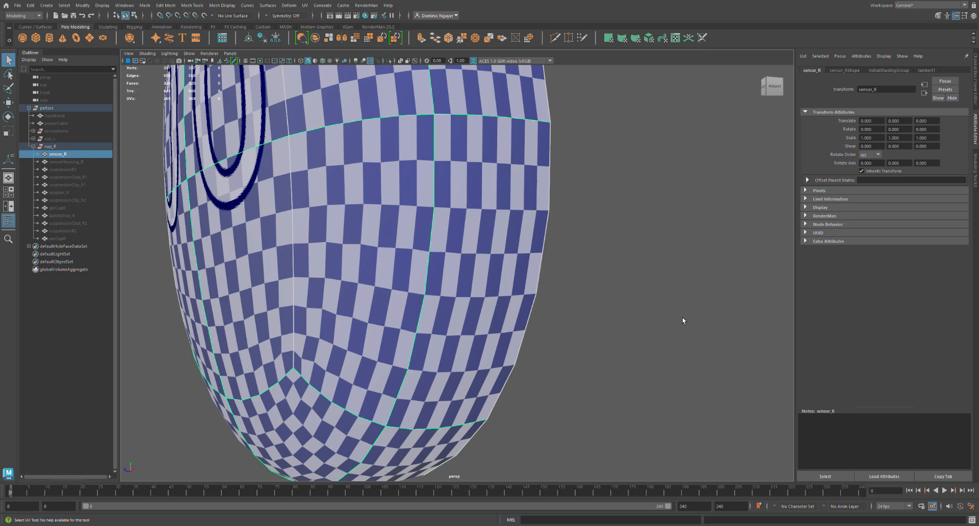
# Select the UV seam edges of sensor_R and sew them together into one continuous shell.
pyautogui.click(699, 294)
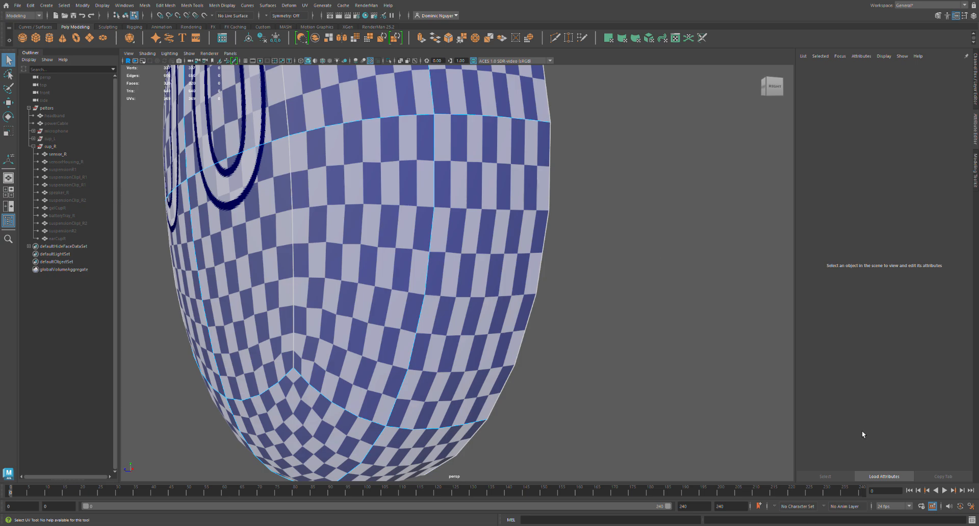
pyautogui.hotkey('ctrl', 'z')
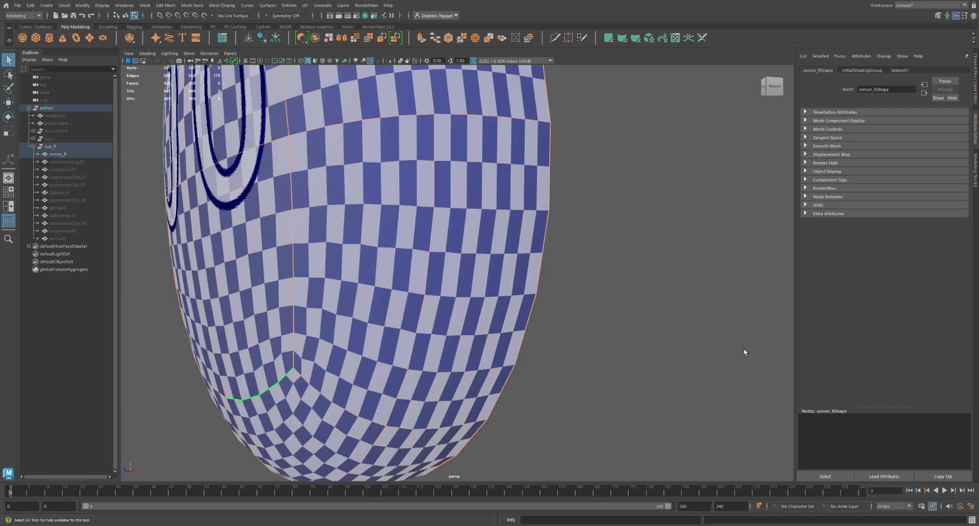
pyautogui.hotkey('shift', 's')
pyautogui.moveTo(716, 323); pyautogui.dragTo(724, 325, button='right')
pyautogui.click(724, 326)
pyautogui.click(806, 366)
pyautogui.click(716, 352)
pyautogui.press('w')
pyautogui.moveTo(746, 353); pyautogui.dragTo(733, 320, button='middle')
pyautogui.click(659, 320)
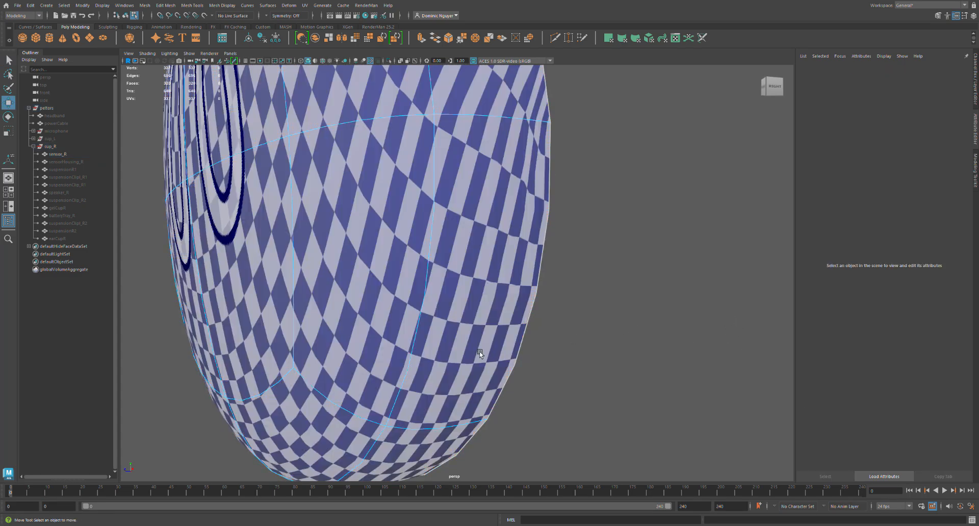
# Check the distorted area on sensor_R's side, select its entire UV shell and unfold it.
pyautogui.scroll(-3, 444, 350)
pyautogui.keyDown('alt'); pyautogui.moveTo(408, 349); pyautogui.dragTo(582, 333); pyautogui.keyUp('alt')
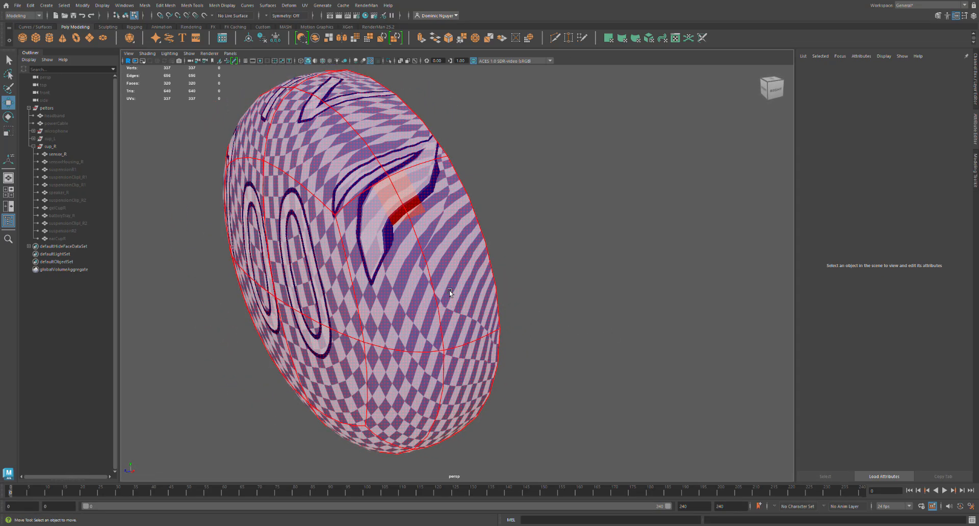
pyautogui.click(447, 272)
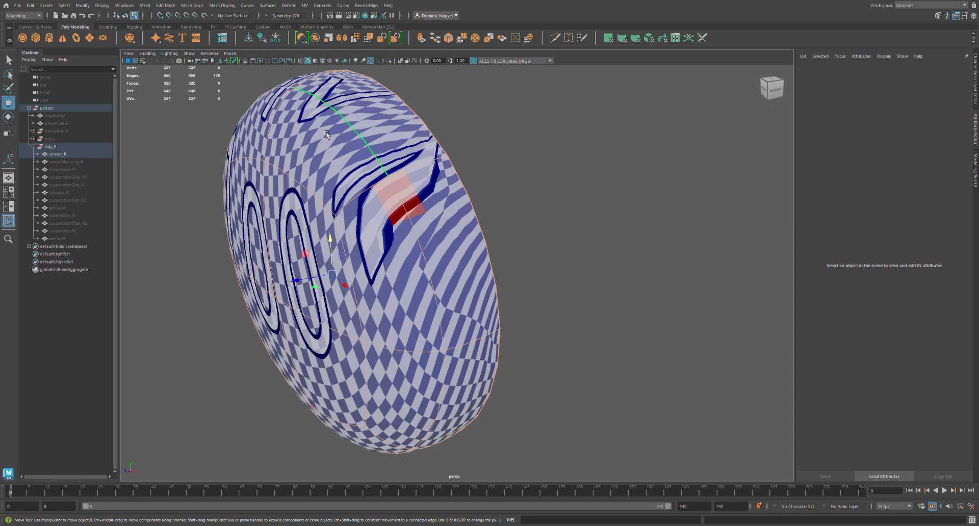
pyautogui.click(427, 172)
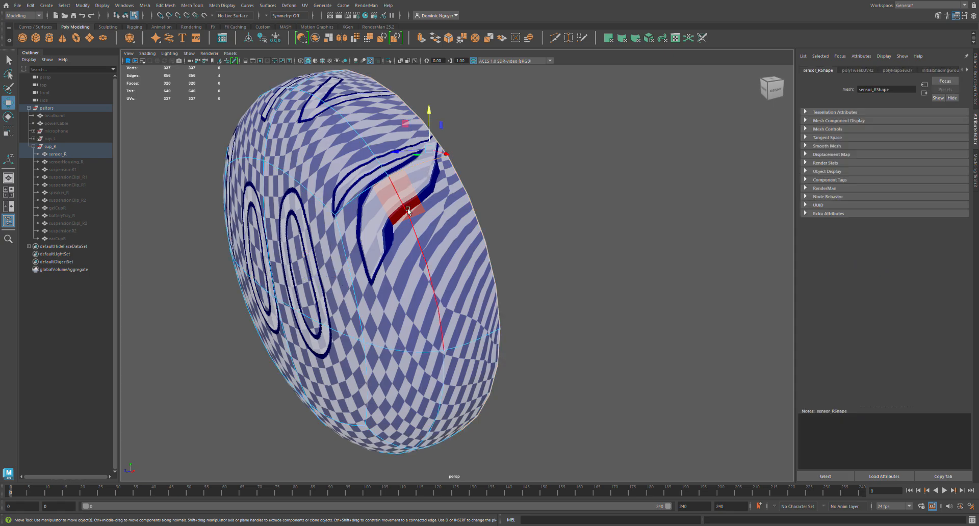
pyautogui.keyDown('alt'); pyautogui.moveTo(411, 199); pyautogui.dragTo(419, 204); pyautogui.keyUp('alt')
pyautogui.moveTo(587, 264); pyautogui.dragTo(711, 307, button='right')
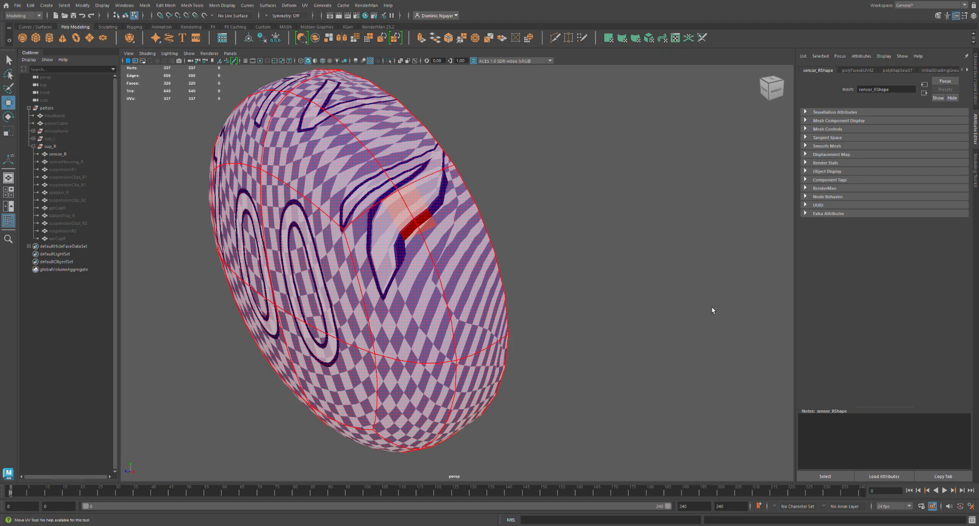
pyautogui.click(711, 307)
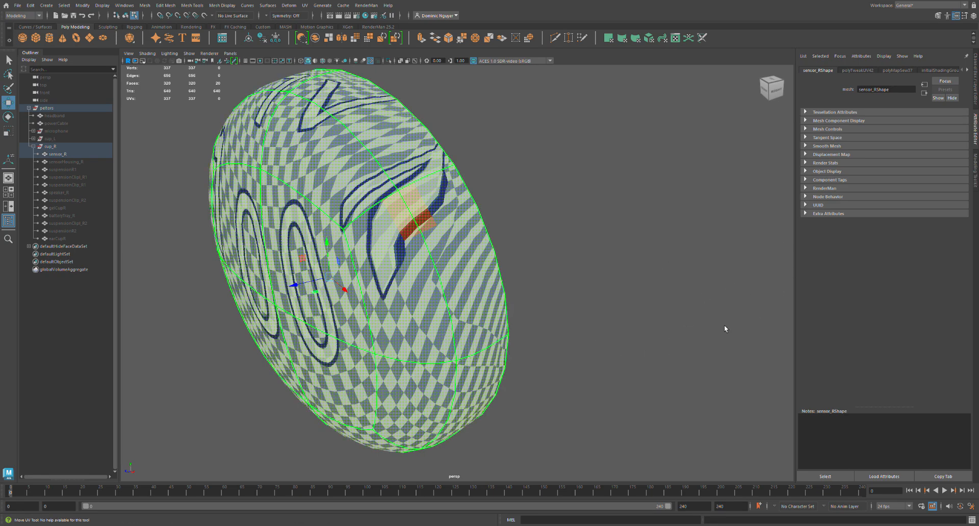
pyautogui.hotkey('ctrl', 'u')
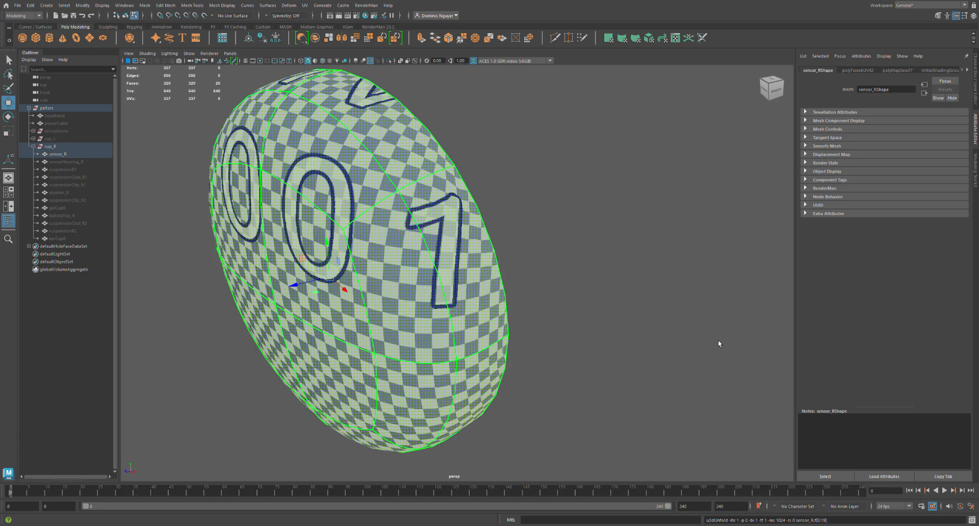
# Examine the unfolded checker texture around sensor_R's side, rim and front face for remaining stretching.
pyautogui.keyDown('alt'); pyautogui.moveTo(631, 375); pyautogui.dragTo(389, 357); pyautogui.keyUp('alt')
pyautogui.keyDown('alt'); pyautogui.moveTo(450, 343); pyautogui.dragTo(430, 259); pyautogui.keyUp('alt')
pyautogui.keyDown('alt'); pyautogui.moveTo(434, 395); pyautogui.dragTo(415, 375); pyautogui.keyUp('alt')
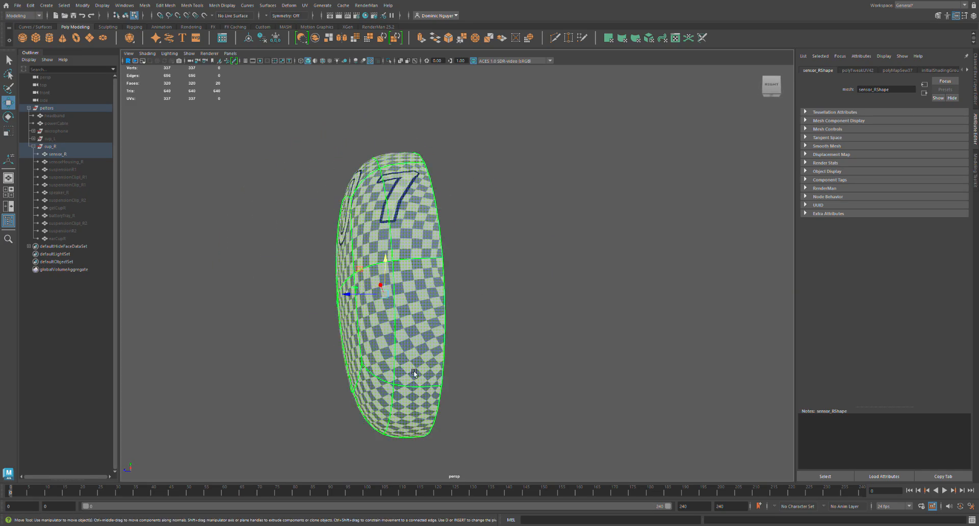
pyautogui.scroll(3, 415, 373)
pyautogui.moveTo(435, 183); pyautogui.dragTo(439, 324, button='right')
pyautogui.keyDown('alt'); pyautogui.moveTo(439, 323); pyautogui.dragTo(509, 338); pyautogui.keyUp('alt')
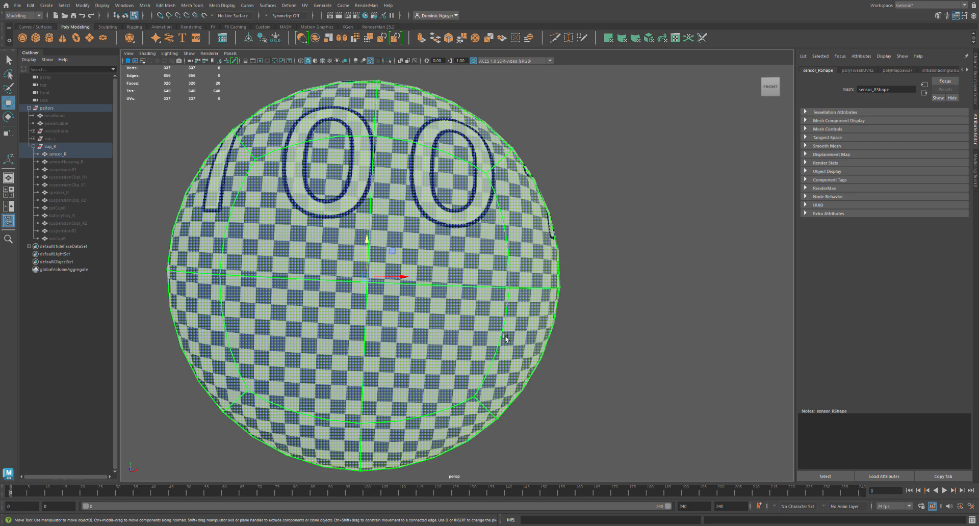
pyautogui.keyDown('alt'); pyautogui.moveTo(505, 338); pyautogui.dragTo(503, 363); pyautogui.keyUp('alt')
pyautogui.keyDown('alt'); pyautogui.moveTo(508, 311); pyautogui.dragTo(451, 290); pyautogui.keyUp('alt')
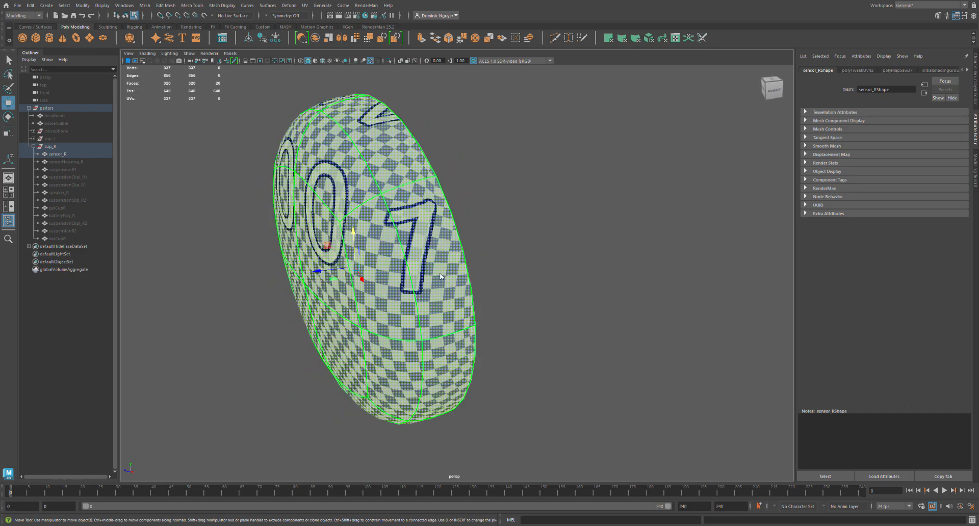
pyautogui.moveTo(439, 273); pyautogui.dragTo(438, 236, button='right')
# Turn off the checker display and cut a UV seam along the short edge across the upper corner of sensor_R's rim.
pyautogui.doubleClick(443, 415)
pyautogui.hotkey('ctrl', 'z')
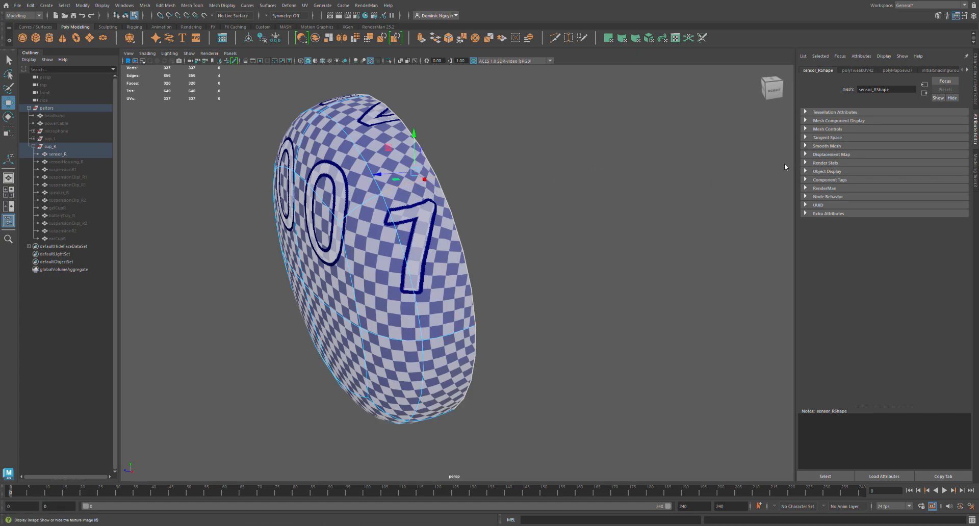
pyautogui.press('5')
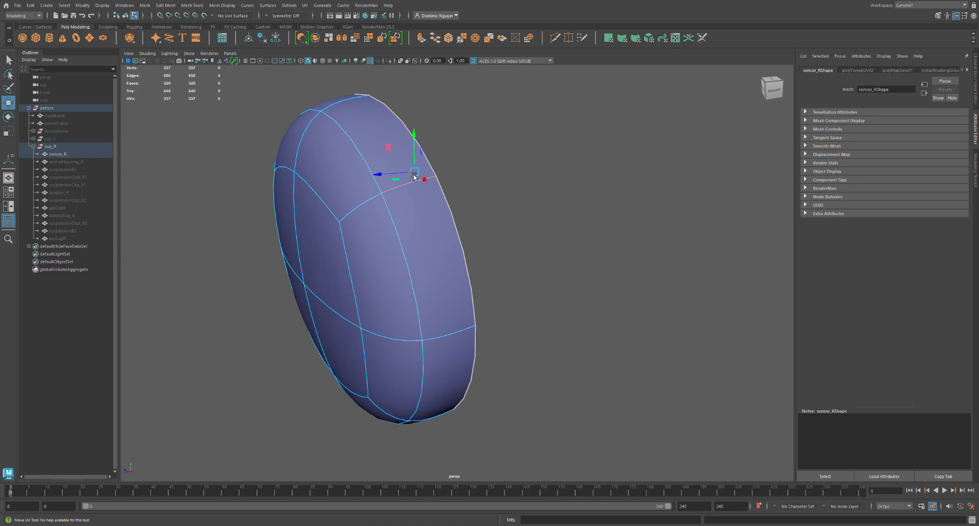
pyautogui.keyDown('alt'); pyautogui.moveTo(418, 194); pyautogui.dragTo(427, 315); pyautogui.keyUp('alt')
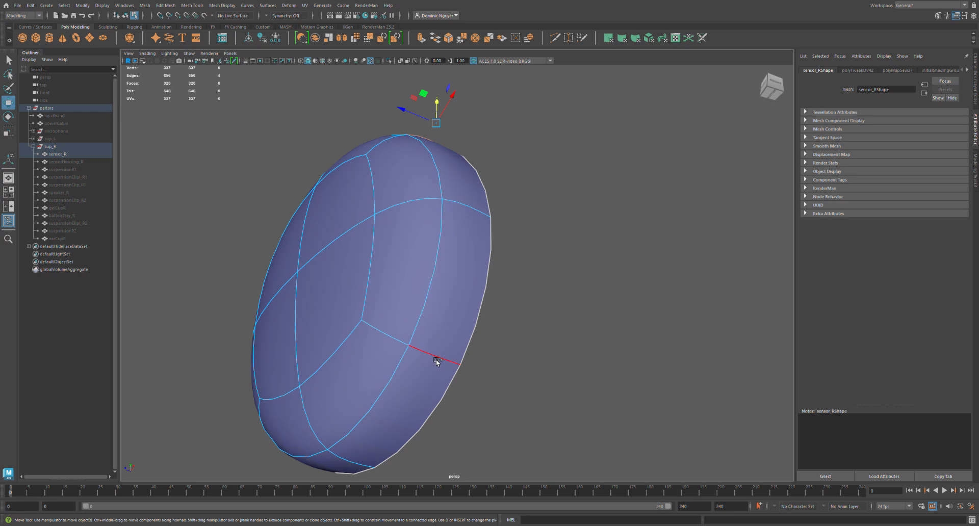
pyautogui.keyDown('alt'); pyautogui.moveTo(454, 330); pyautogui.dragTo(418, 208); pyautogui.keyUp('alt')
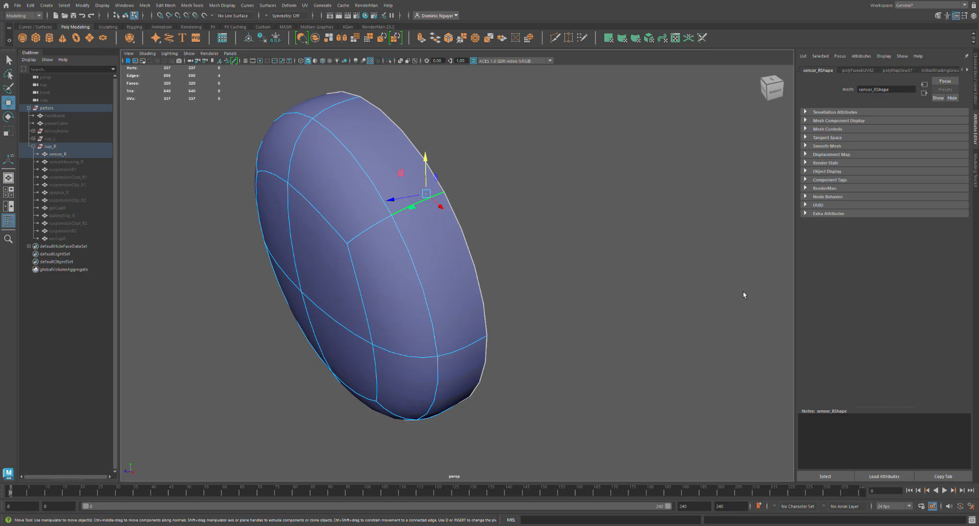
pyautogui.hotkey('shift', 'x')
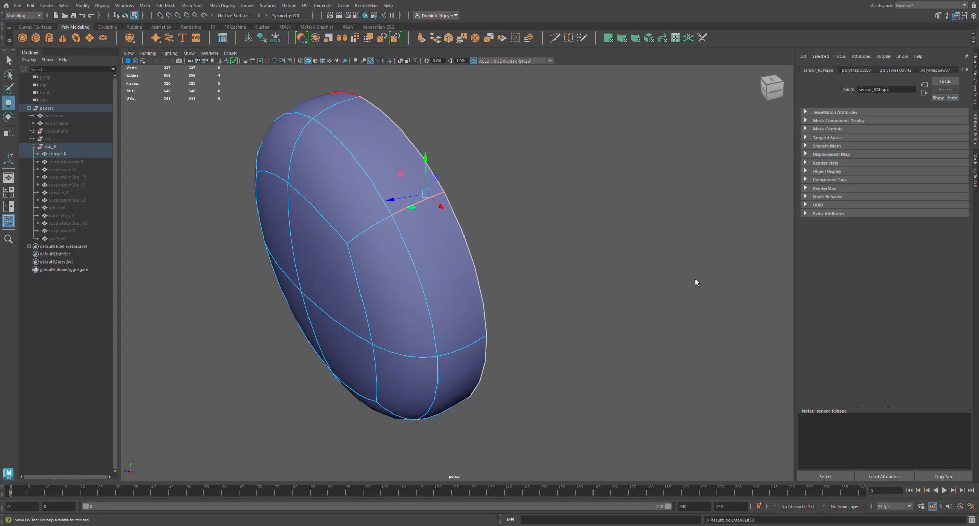
# Select sensor_R's entire UV shell, unfold it and turn the checker display back on.
pyautogui.moveTo(710, 303); pyautogui.dragTo(735, 302, button='right')
pyautogui.click(735, 302)
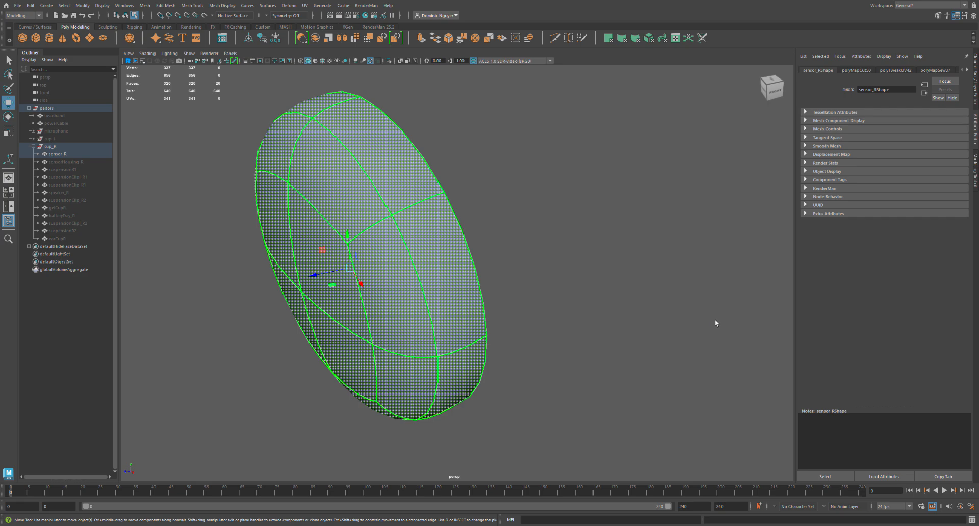
pyautogui.hotkey('ctrl', 'u')
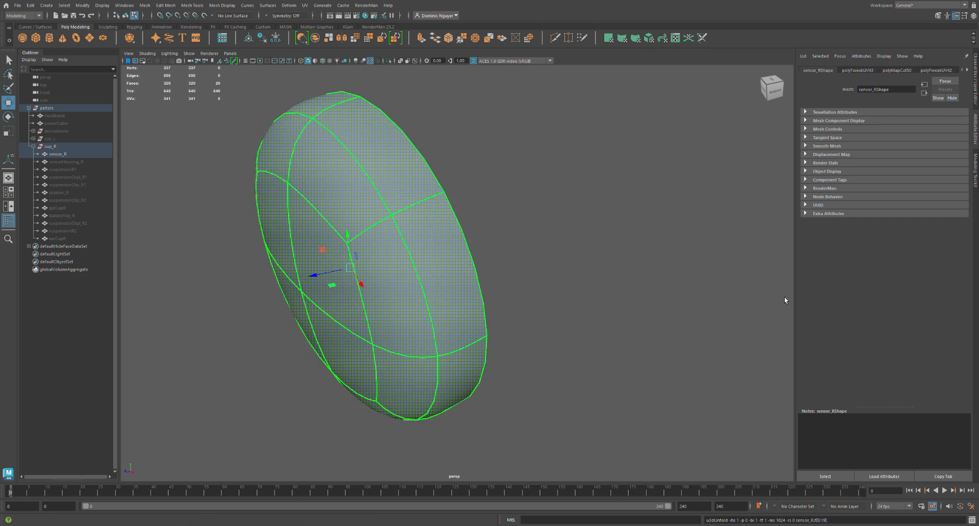
pyautogui.click(796, 164)
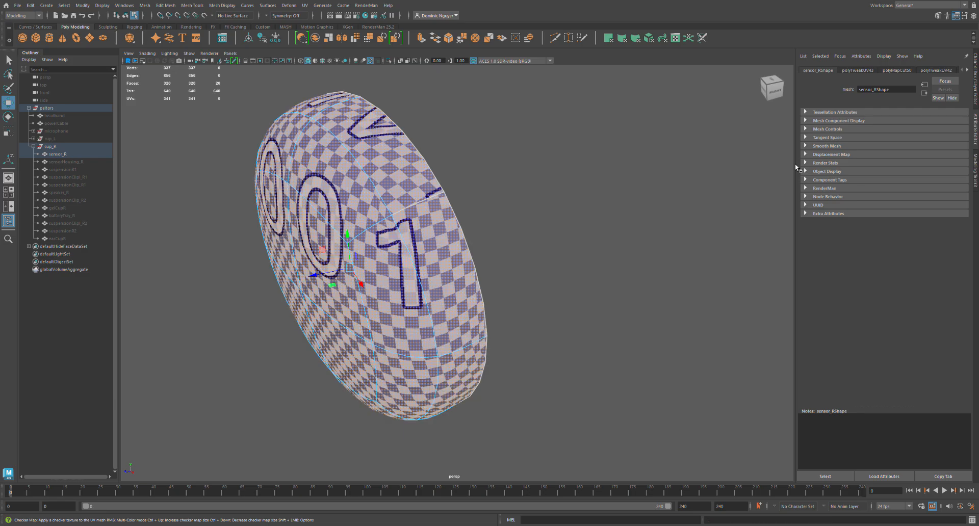
# Select the matching short edges across the three other corners of sensor_R's rim and cut UV seams along them.
pyautogui.keyDown('alt'); pyautogui.moveTo(494, 285); pyautogui.dragTo(472, 280); pyautogui.keyUp('alt')
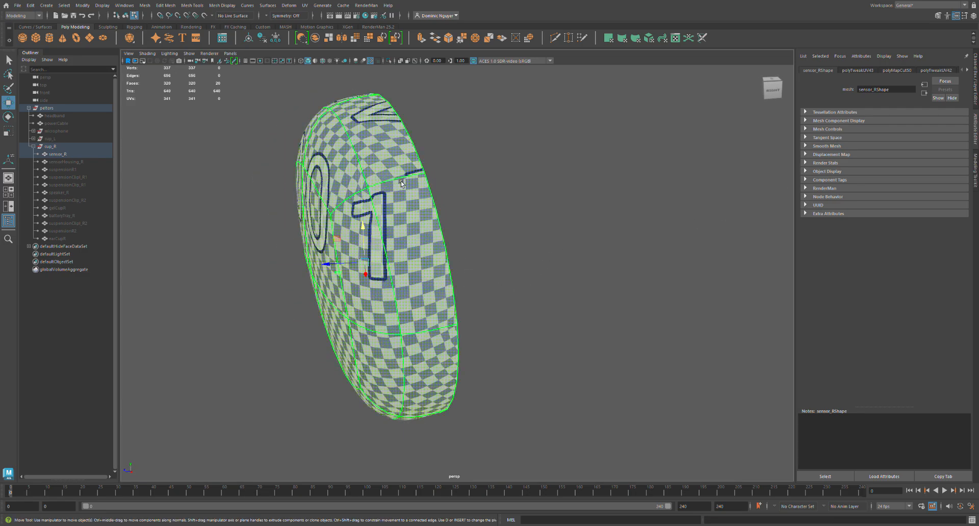
pyautogui.keyDown('alt'); pyautogui.moveTo(421, 176); pyautogui.dragTo(384, 180); pyautogui.keyUp('alt')
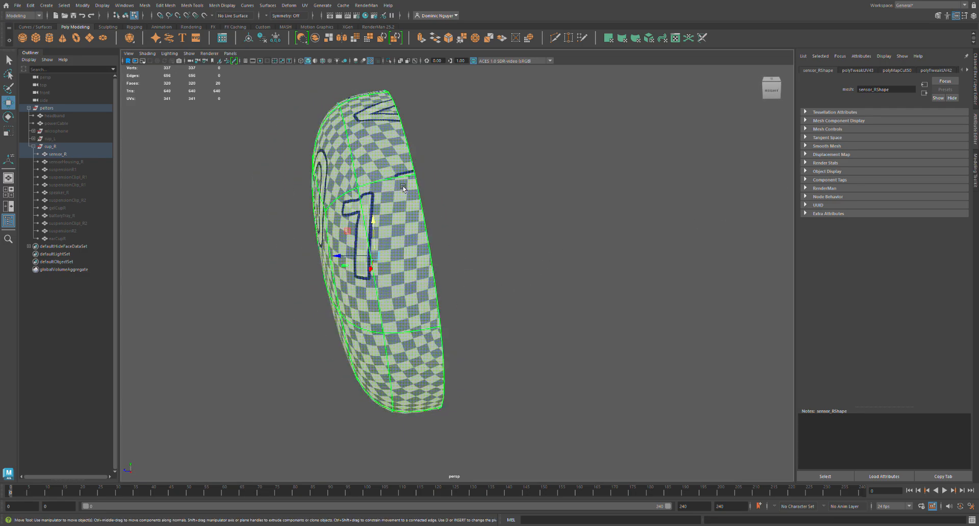
pyautogui.keyDown('alt'); pyautogui.moveTo(410, 304); pyautogui.dragTo(432, 267); pyautogui.keyUp('alt')
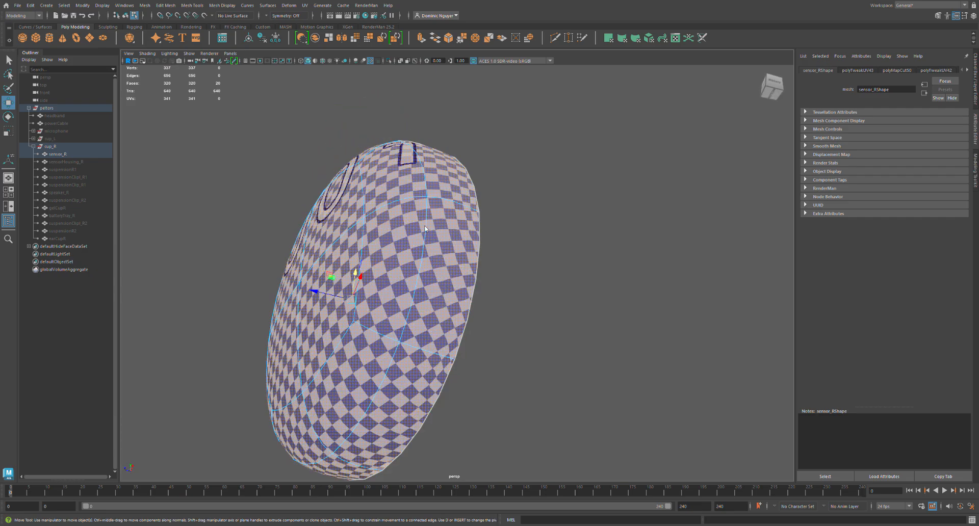
pyautogui.click(434, 359)
pyautogui.keyDown('alt'); pyautogui.moveTo(348, 330); pyautogui.dragTo(477, 314); pyautogui.keyUp('alt')
pyautogui.keyDown('shift'); pyautogui.click(334, 308); pyautogui.keyUp('shift')
pyautogui.keyDown('alt'); pyautogui.moveTo(359, 242); pyautogui.dragTo(389, 300); pyautogui.keyUp('alt')
pyautogui.keyDown('shift'); pyautogui.click(430, 364); pyautogui.keyUp('shift')
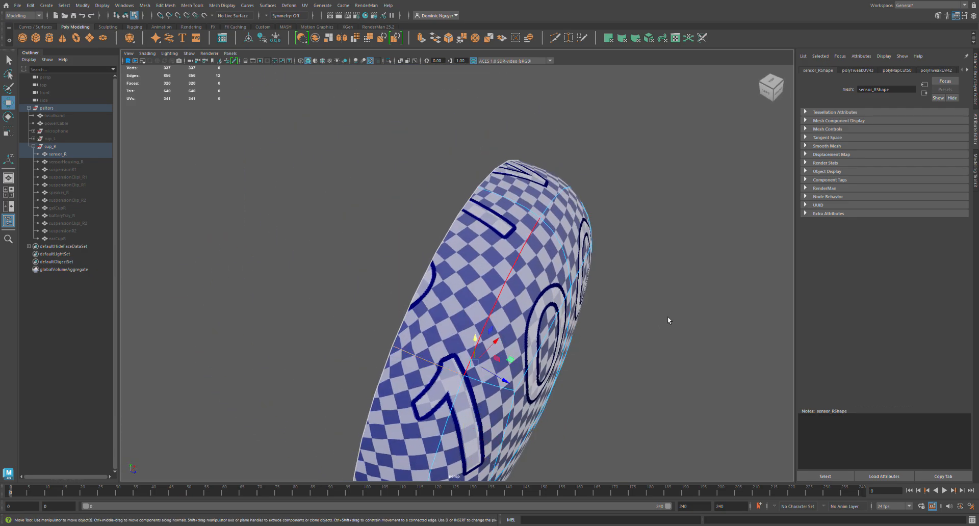
pyautogui.hotkey('shift', 'x')
# Select sensor_R's whole UV shell again, unfold it with the new corner seams and check the checker pattern.
pyautogui.click(696, 312)
pyautogui.press('F8')
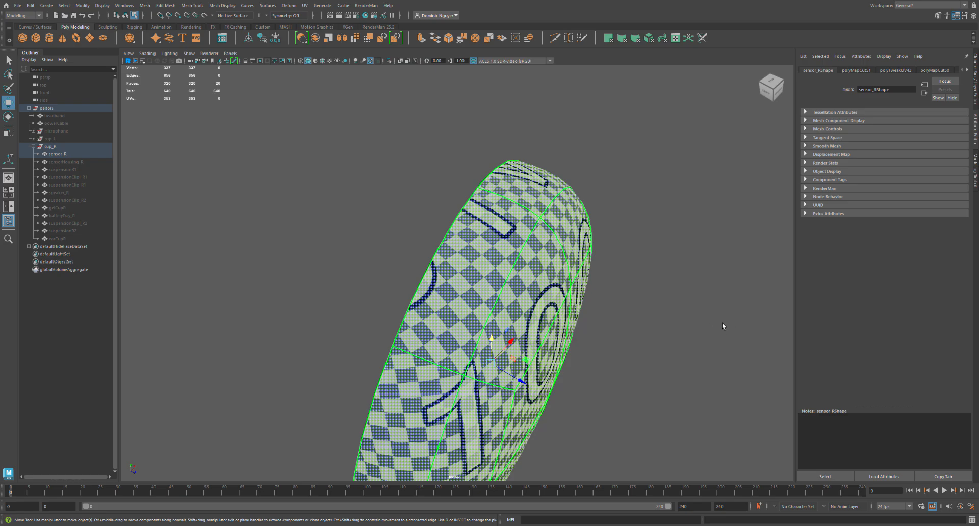
pyautogui.hotkey('ctrl', 'u')
pyautogui.keyDown('alt'); pyautogui.moveTo(677, 350); pyautogui.dragTo(421, 315); pyautogui.keyUp('alt')
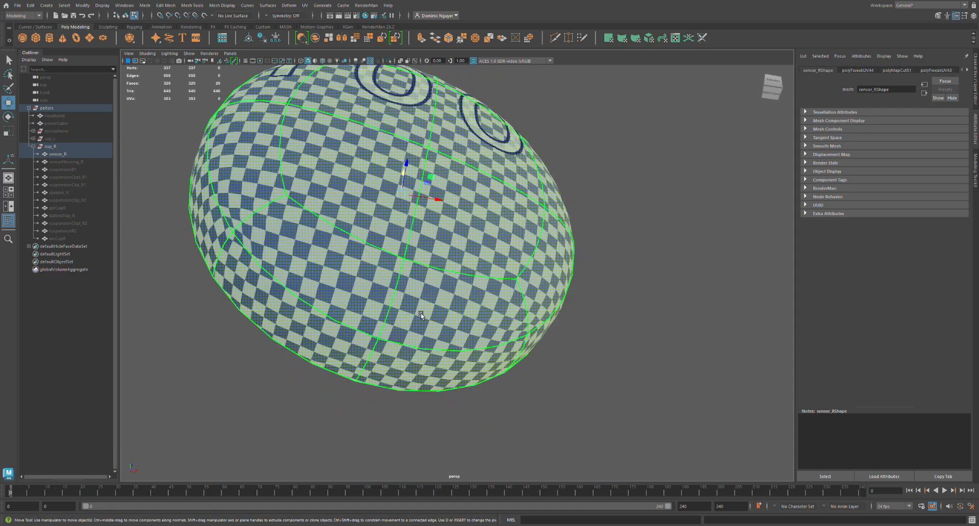
# Hide sensor_R and show the hidden sensorHousing_R object.
pyautogui.click(87, 154)
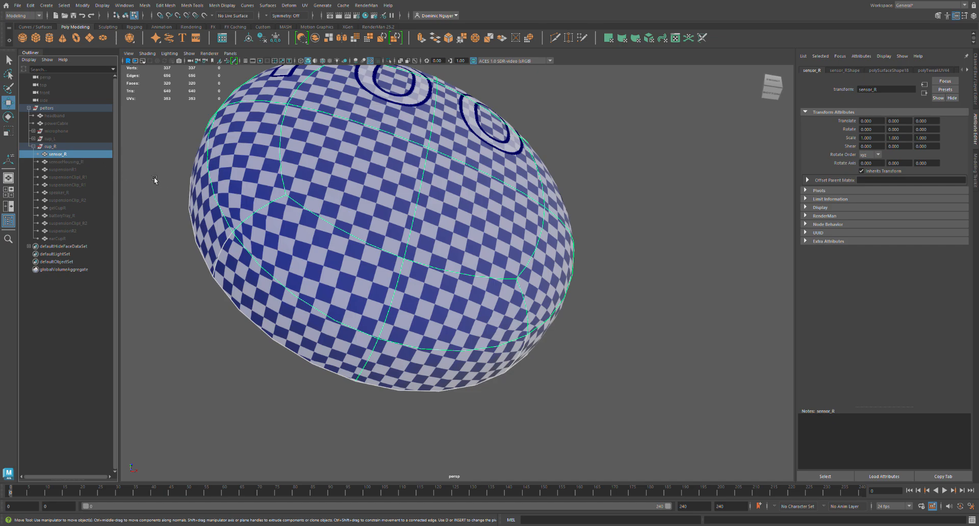
pyautogui.hotkey('ctrl', 'h')
pyautogui.click(100, 162)
pyautogui.hotkey('shift', 'h')
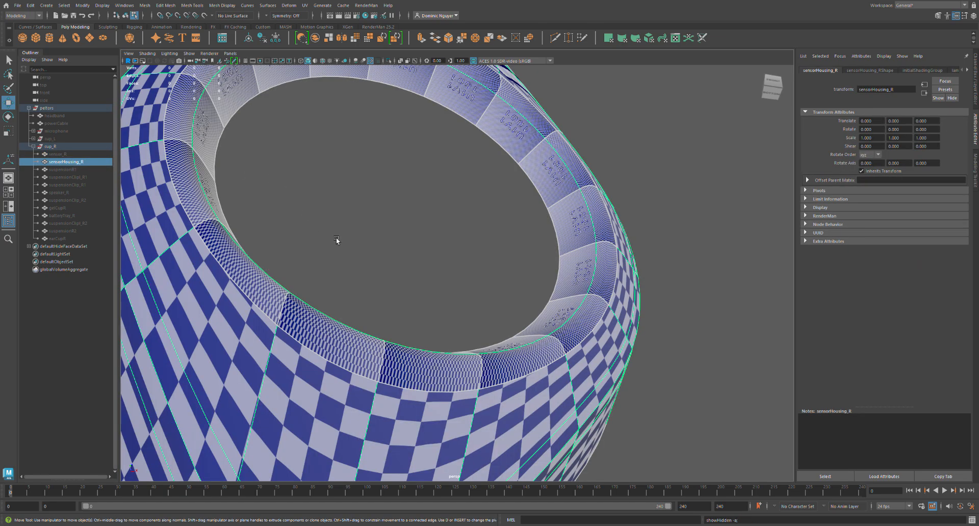
# Inspect sensorHousing_R's existing UV seams, select all of its edges and sew the UVs together.
pyautogui.scroll(-5, 335, 235)
pyautogui.keyDown('alt'); pyautogui.moveTo(325, 253); pyautogui.dragTo(348, 253); pyautogui.keyUp('alt')
pyautogui.moveTo(411, 258); pyautogui.dragTo(414, 276, button='right')
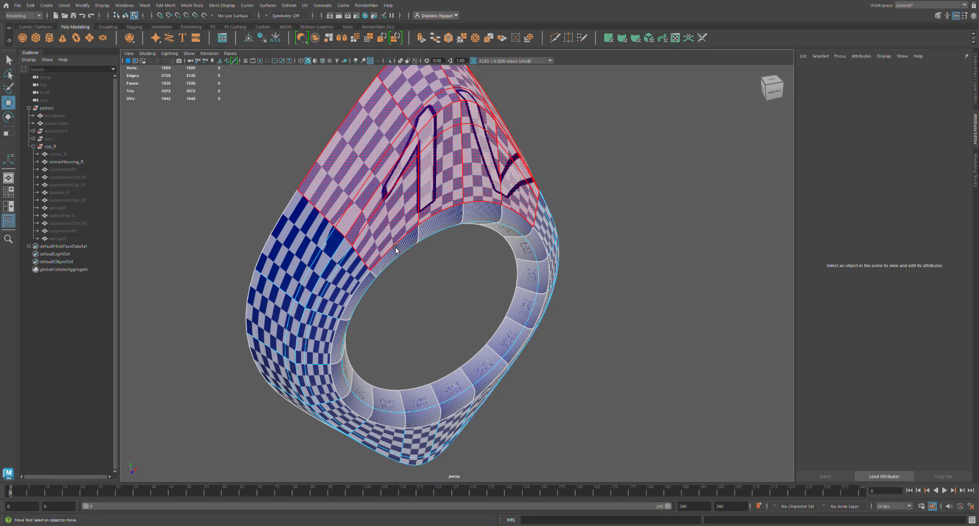
pyautogui.keyDown('alt'); pyautogui.moveTo(347, 365); pyautogui.dragTo(343, 376); pyautogui.keyUp('alt')
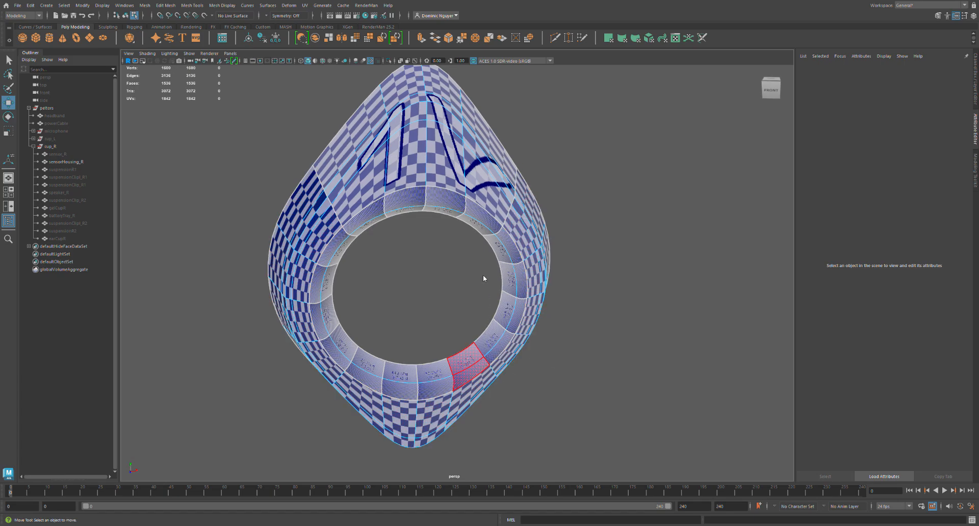
pyautogui.scroll(-1, 605, 389)
pyautogui.moveTo(605, 448); pyautogui.dragTo(792, 220)
pyautogui.hotkey('shift', 's')
# Select the edge loop where sensorHousing_R's front face meets its outer side wall and cut the UVs along it.
pyautogui.keyDown('alt'); pyautogui.moveTo(488, 361); pyautogui.dragTo(451, 370); pyautogui.keyUp('alt')
pyautogui.doubleClick(428, 414)
pyautogui.scroll(3, 438, 393)
pyautogui.keyDown('alt'); pyautogui.moveTo(395, 475); pyautogui.dragTo(437, 384, button='middle'); pyautogui.keyUp('alt')
pyautogui.scroll(1, 433, 403)
pyautogui.keyDown('alt'); pyautogui.moveTo(430, 415); pyautogui.dragTo(400, 327); pyautogui.keyUp('alt')
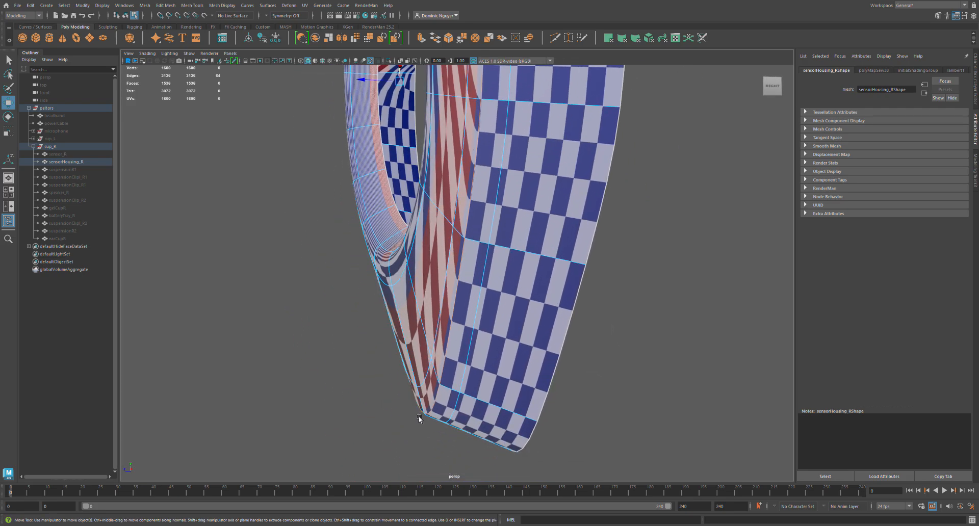
pyautogui.keyDown('alt'); pyautogui.moveTo(530, 444); pyautogui.dragTo(569, 422); pyautogui.keyUp('alt')
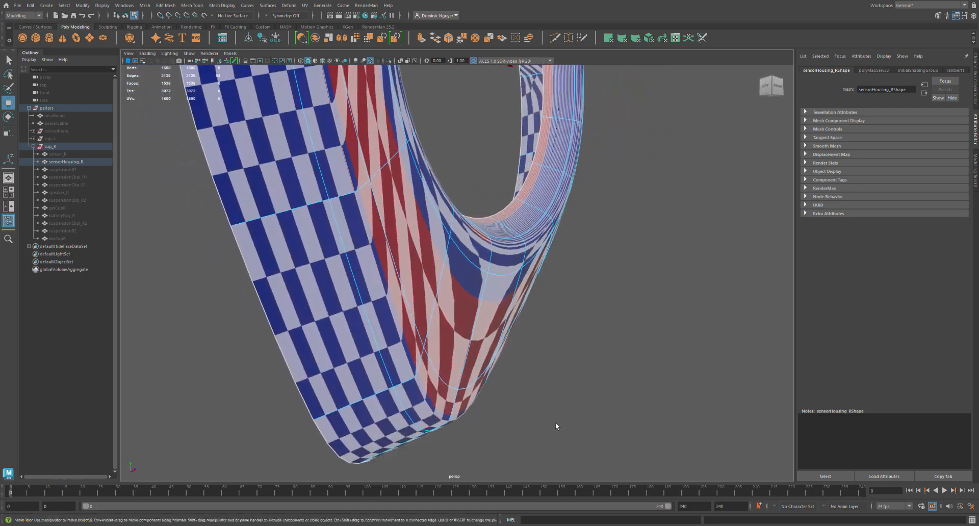
pyautogui.hotkey('shift', 'x')
# Select the UV shell of sensorHousing_R's front face and inner ring and unfold it.
pyautogui.keyDown('alt'); pyautogui.moveTo(482, 388); pyautogui.dragTo(449, 386); pyautogui.keyUp('alt')
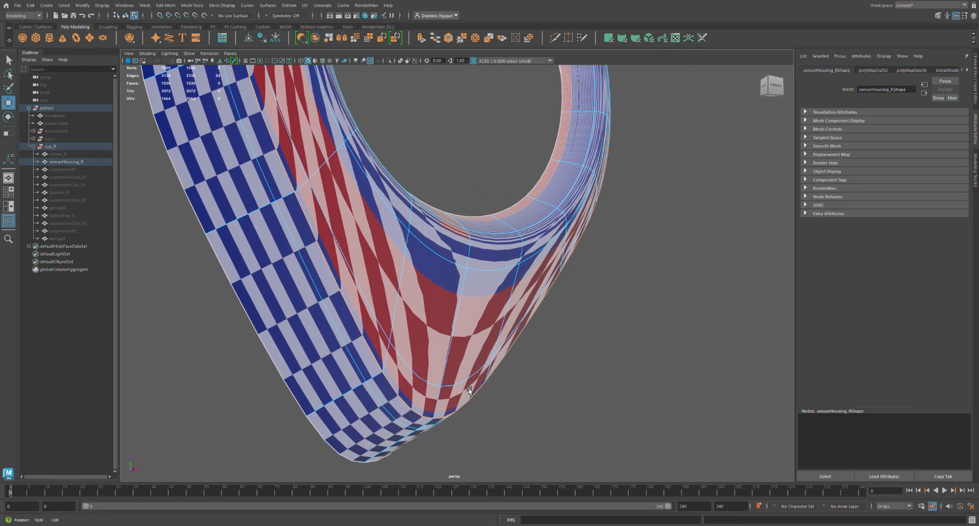
pyautogui.click(614, 358)
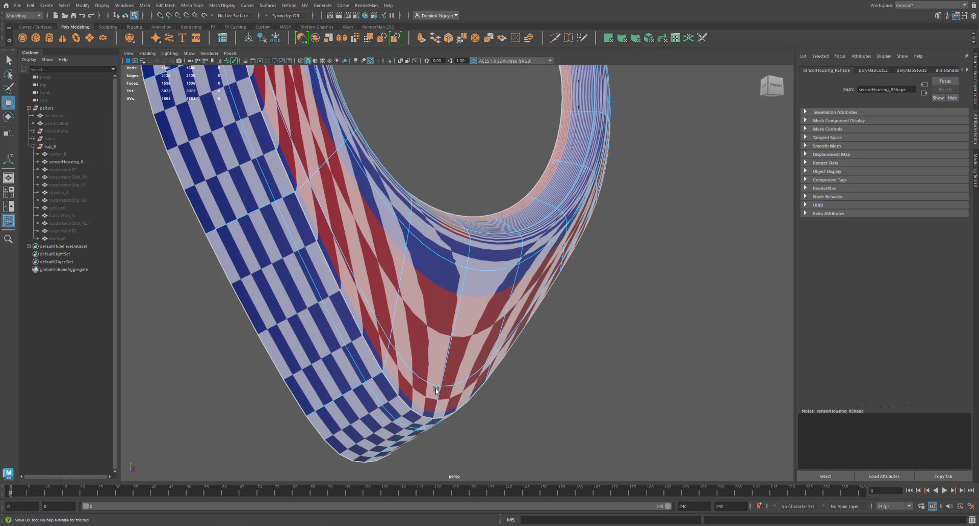
pyautogui.click(455, 392)
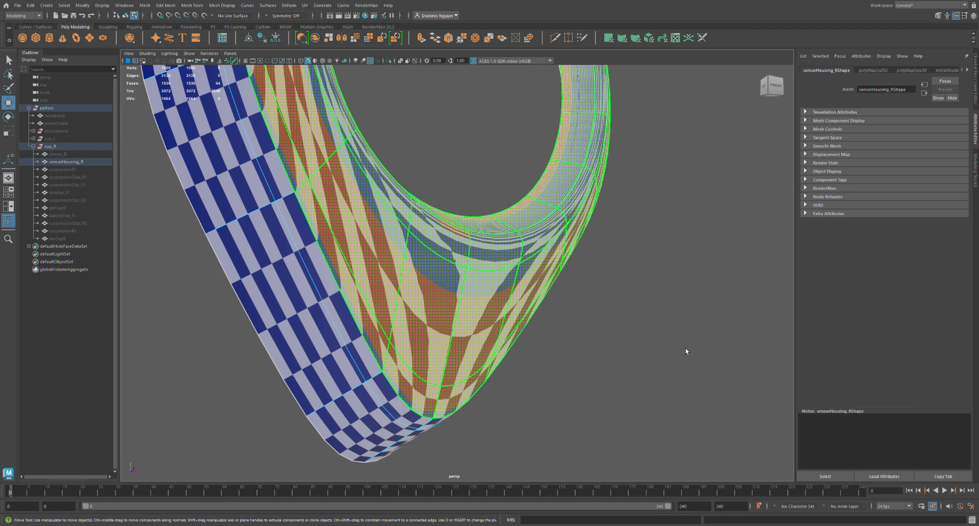
pyautogui.hotkey('ctrl', 'u')
pyautogui.hotkey('ctrl', 'u')
pyautogui.hotkey('ctrl', 'u')
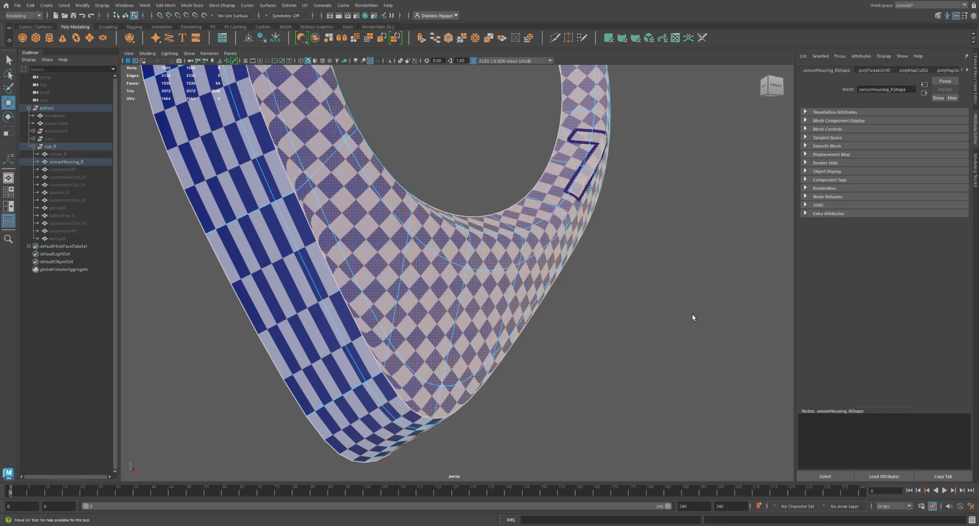
# Select the UV shell of sensorHousing_R's outer side wall and unfold it.
pyautogui.moveTo(776, 263); pyautogui.dragTo(701, 288)
pyautogui.click(693, 296)
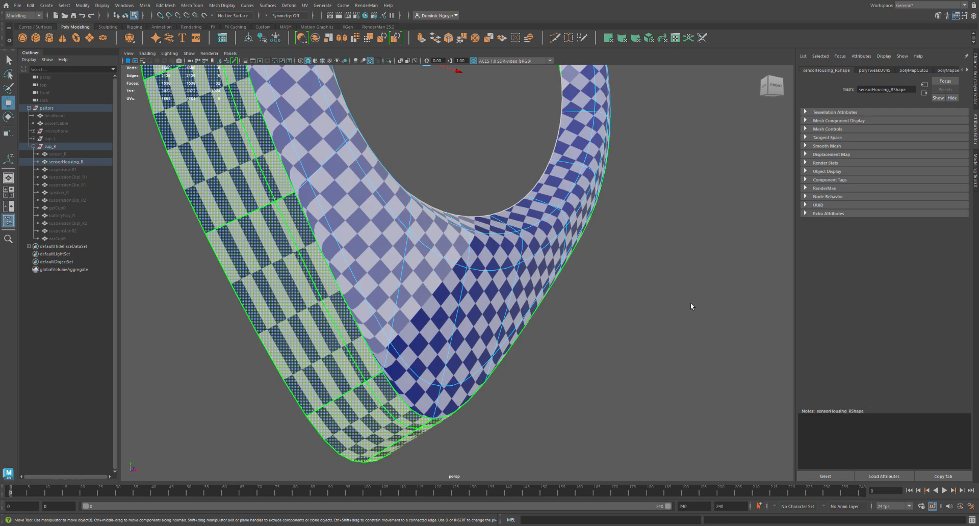
pyautogui.hotkey('ctrl', 'u')
# Cut UV seams across sensorHousing_R's outer side wall at its upper and lower corners, splitting the wall into two shells.
pyautogui.moveTo(694, 339); pyautogui.dragTo(662, 295)
pyautogui.keyDown('alt'); pyautogui.moveTo(382, 352); pyautogui.dragTo(419, 231); pyautogui.keyUp('alt')
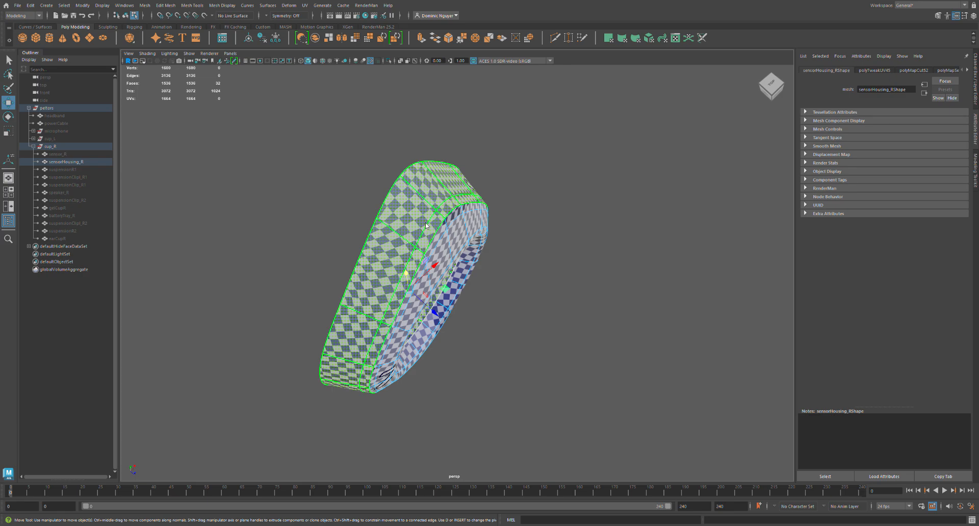
pyautogui.moveTo(426, 224); pyautogui.dragTo(424, 192, button='right')
pyautogui.doubleClick(448, 220)
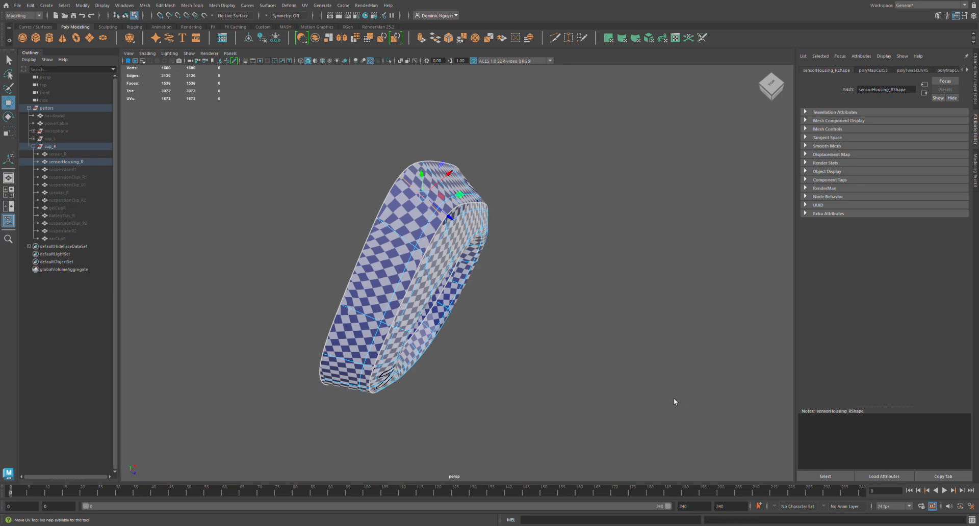
pyautogui.keyDown('alt'); pyautogui.moveTo(440, 358); pyautogui.dragTo(417, 306); pyautogui.keyUp('alt')
pyautogui.click(403, 373)
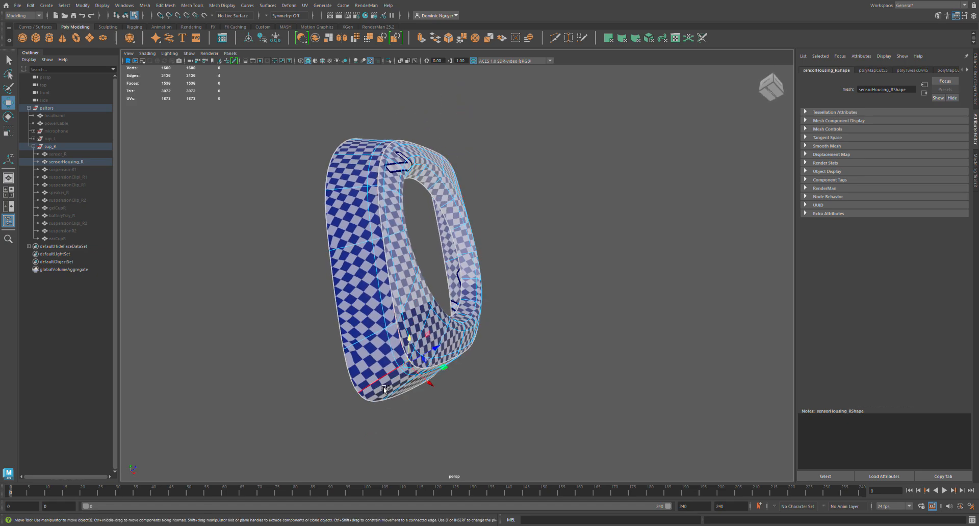
pyautogui.click(666, 345)
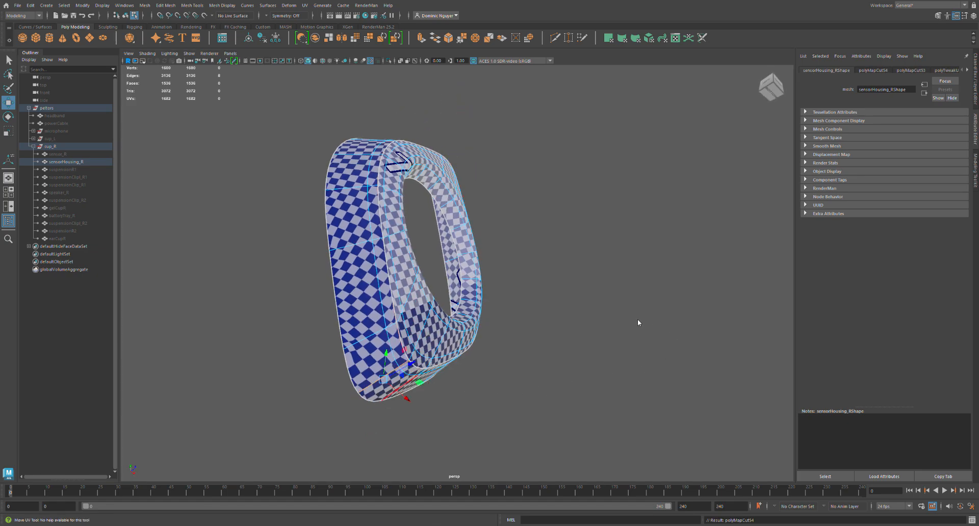
# Select the separated UV shells of sensorHousing_R's outer side wall and unfold them.
pyautogui.moveTo(636, 318); pyautogui.dragTo(619, 336, button='right')
pyautogui.click(619, 336)
pyautogui.click(680, 334)
pyautogui.click(654, 331)
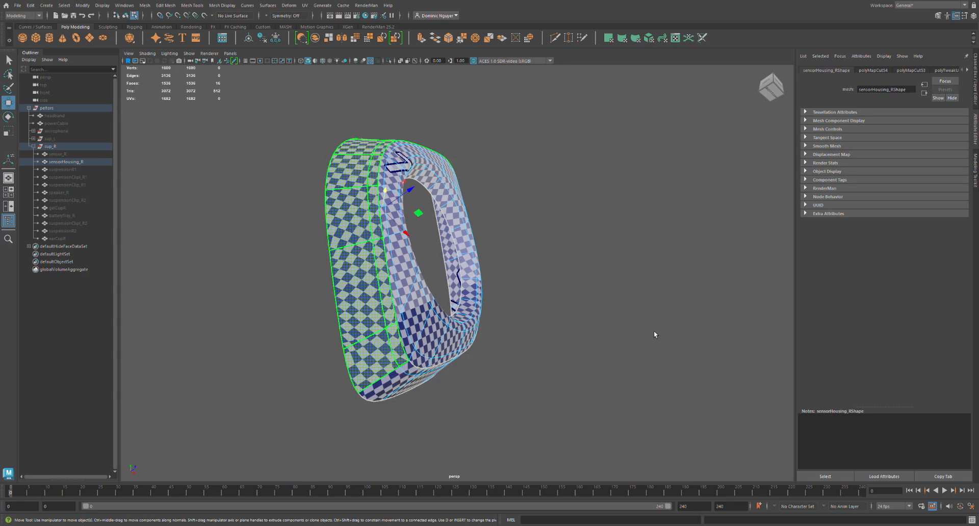
pyautogui.click(675, 333)
pyautogui.click(634, 330)
pyautogui.click(685, 335)
pyautogui.click(614, 335)
pyautogui.click(654, 345)
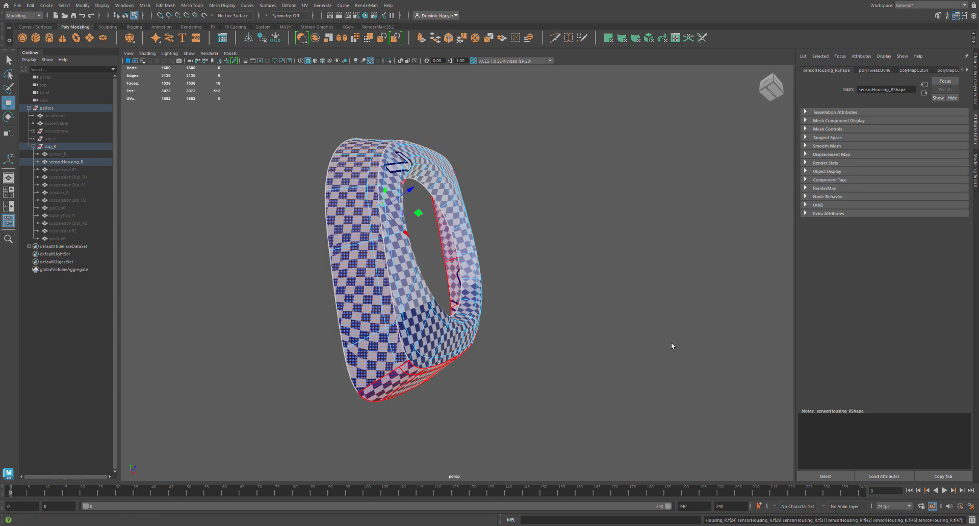
# Examine the unfolded checker texture on sensorHousing_R's side walls, corners and front face for stretching.
pyautogui.keyDown('alt'); pyautogui.moveTo(509, 350); pyautogui.dragTo(463, 333); pyautogui.keyUp('alt')
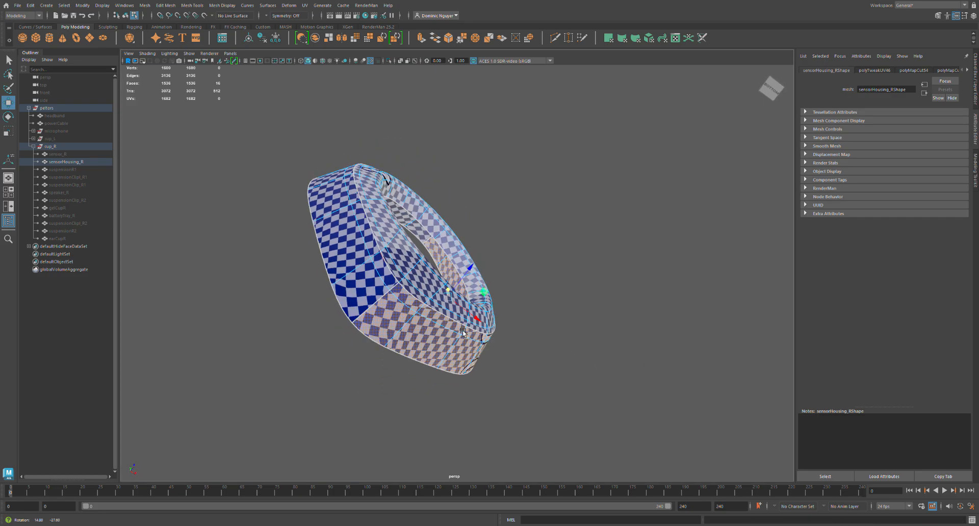
pyautogui.keyDown('alt'); pyautogui.moveTo(571, 173); pyautogui.dragTo(532, 218); pyautogui.keyUp('alt')
pyautogui.keyDown('alt'); pyautogui.moveTo(532, 219); pyautogui.dragTo(496, 272, button='middle'); pyautogui.keyUp('alt')
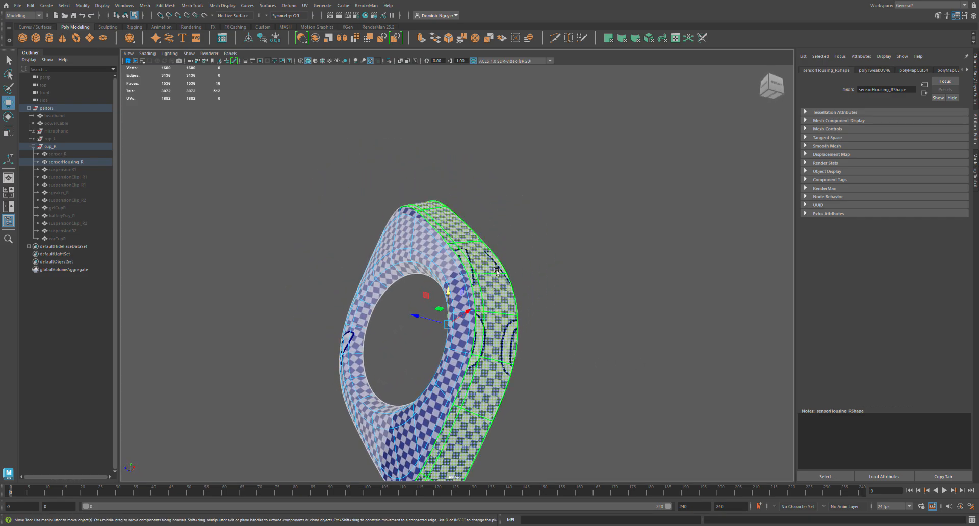
pyautogui.keyDown('alt'); pyautogui.moveTo(496, 272); pyautogui.dragTo(460, 305); pyautogui.keyUp('alt')
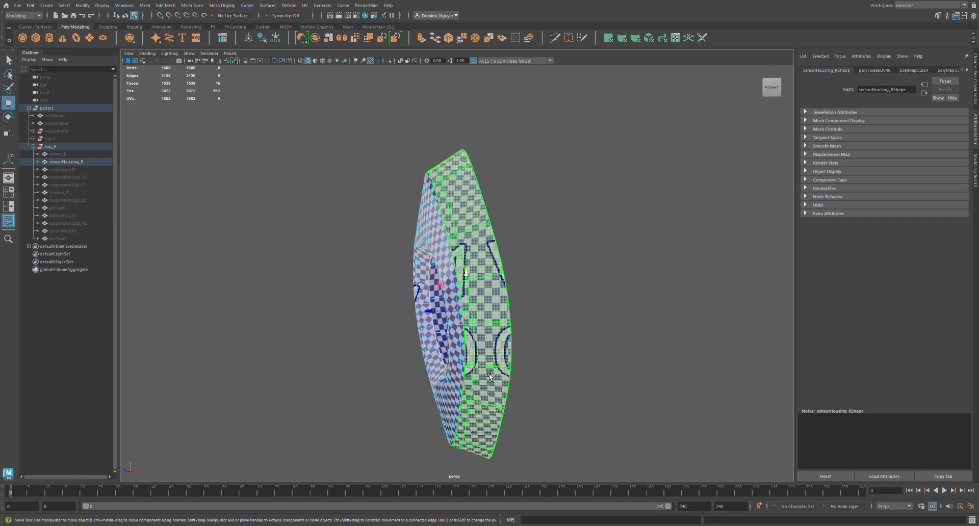
pyautogui.keyDown('alt'); pyautogui.moveTo(490, 377); pyautogui.dragTo(512, 336); pyautogui.keyUp('alt')
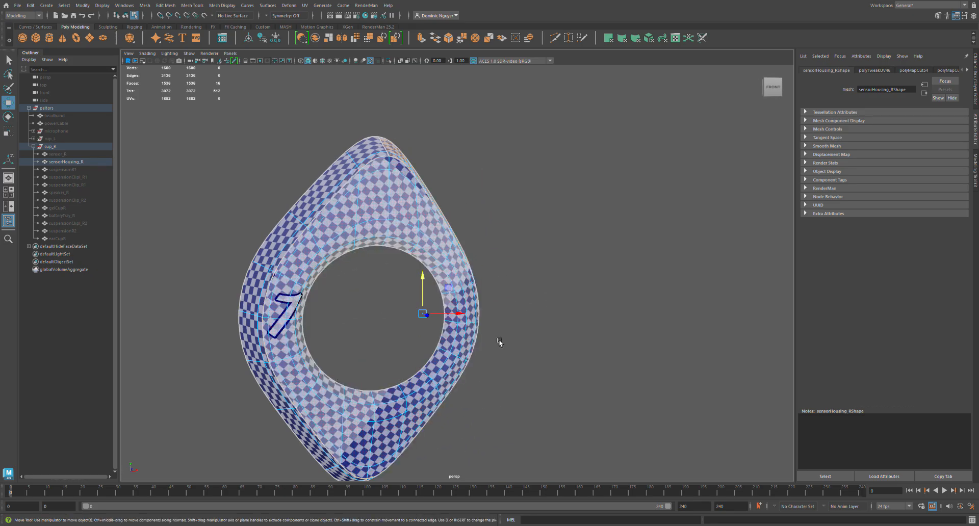
# Select the UV shell of sensorHousing_R's front face and unfold it.
pyautogui.click(473, 360)
pyautogui.moveTo(673, 337); pyautogui.dragTo(687, 338)
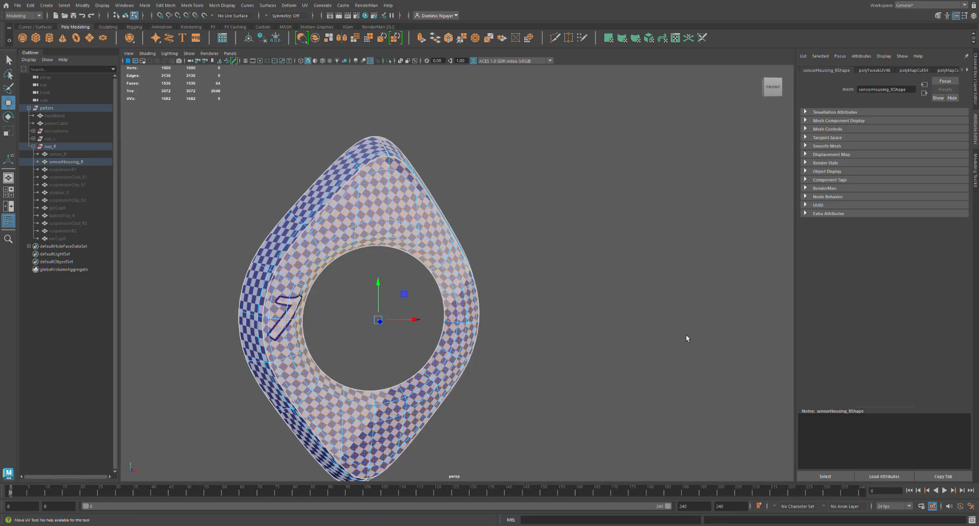
pyautogui.click(671, 283)
pyautogui.keyDown('alt'); pyautogui.moveTo(470, 361); pyautogui.dragTo(439, 369); pyautogui.keyUp('alt')
# Hide sensorHousing_R, then show suspensionR1 and frame it in the view.
pyautogui.click(66, 162)
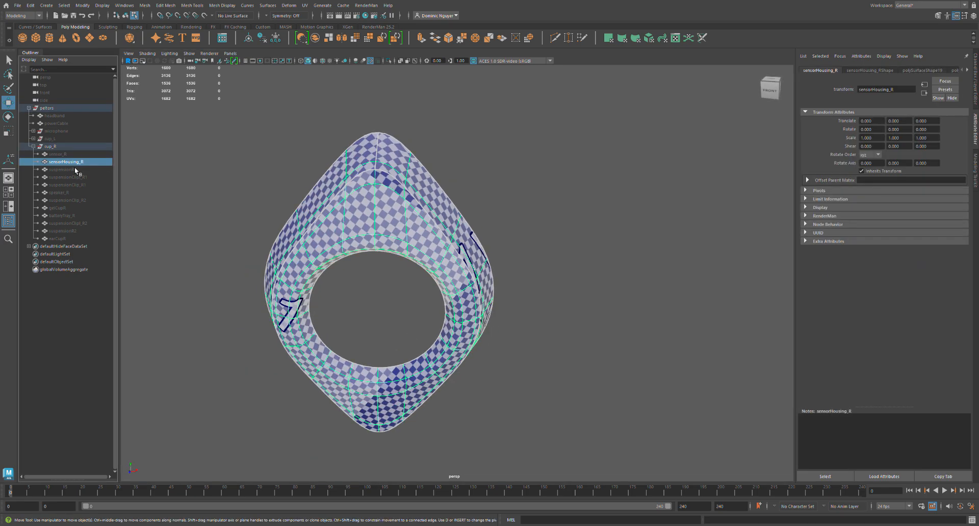
pyautogui.click(75, 169)
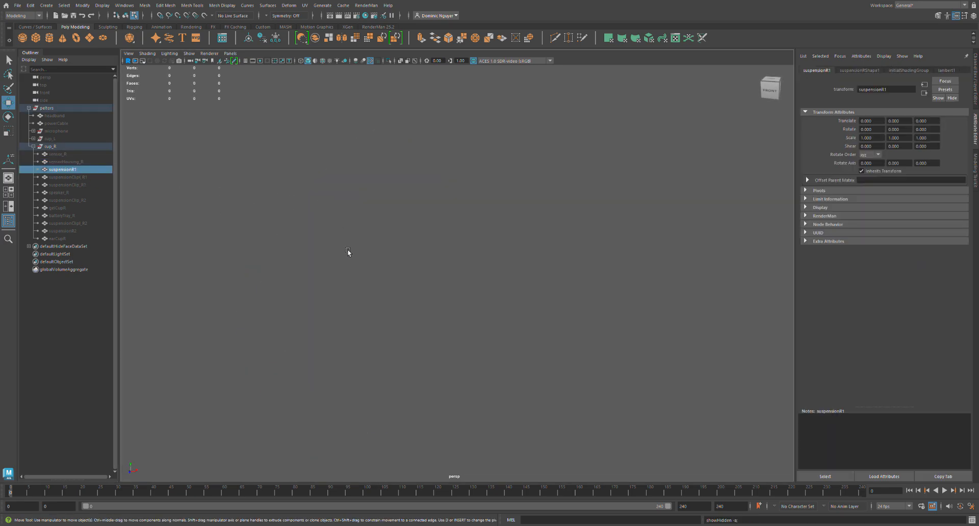
pyautogui.press('f')
pyautogui.keyDown('alt'); pyautogui.moveTo(467, 298); pyautogui.dragTo(502, 325); pyautogui.keyUp('alt')
# Select all edges of suspensionR1 and sew their UVs together.
pyautogui.press('F11')
pyautogui.keyDown('alt'); pyautogui.moveTo(494, 323); pyautogui.dragTo(472, 317, button='middle'); pyautogui.keyUp('alt')
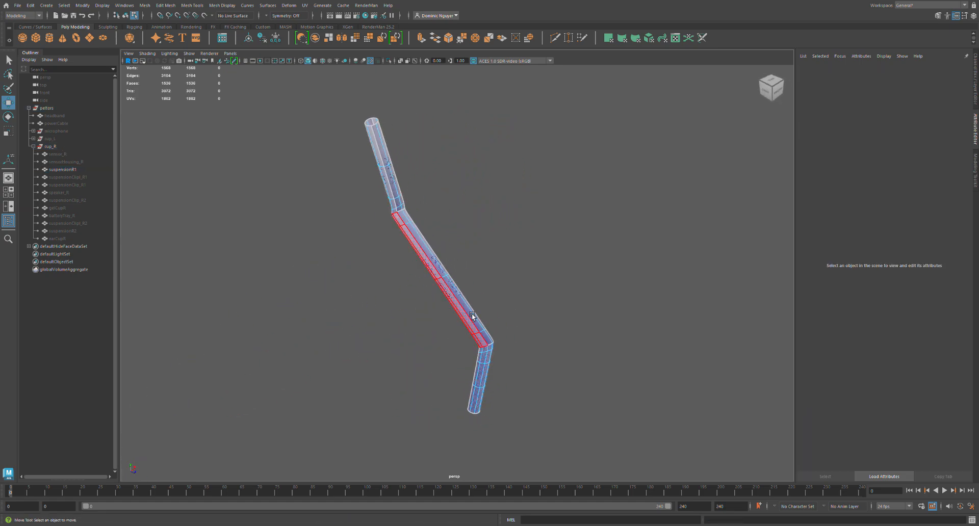
pyautogui.moveTo(312, 103); pyautogui.dragTo(541, 440)
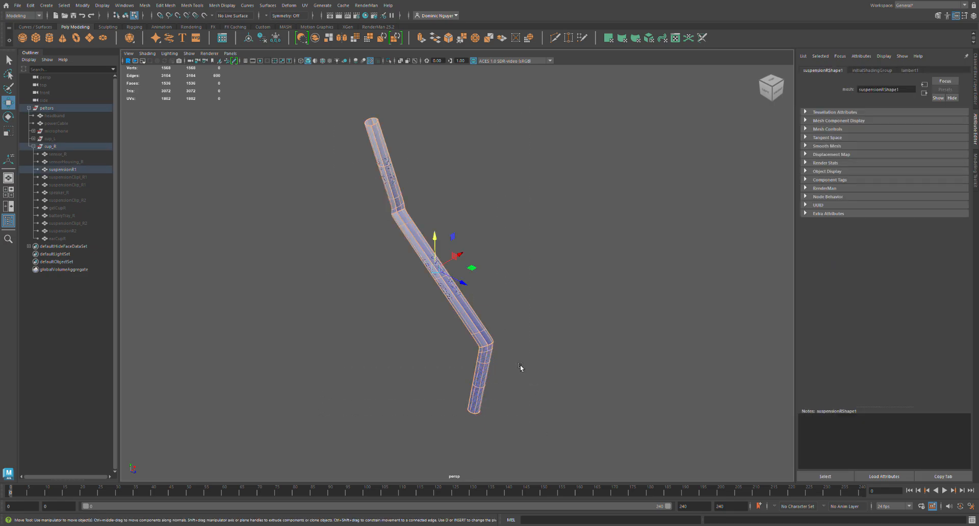
pyautogui.hotkey('shift', 's')
# Cut UV seams along the selected edge loops of the bent suspensionR1 rod.
pyautogui.keyDown('alt'); pyautogui.moveTo(486, 376); pyautogui.dragTo(542, 355); pyautogui.keyUp('alt')
pyautogui.doubleClick(507, 378)
pyautogui.keyDown('alt'); pyautogui.moveTo(521, 361); pyautogui.dragTo(460, 331, button='middle'); pyautogui.keyUp('alt')
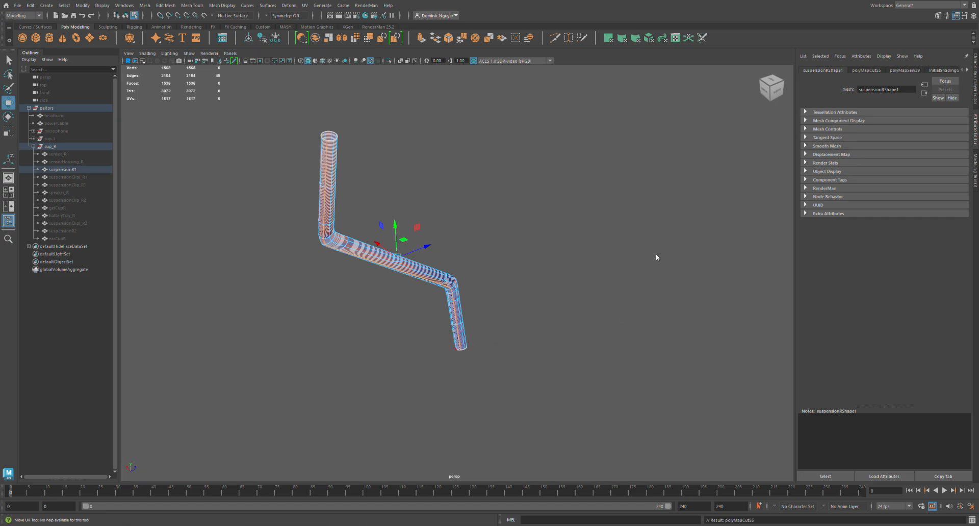
# Select all faces of suspensionR1's UV shells and unfold them, checking the checker pattern along the rod.
pyautogui.moveTo(655, 254); pyautogui.dragTo(675, 288, button='right')
pyautogui.moveTo(420, 235); pyautogui.dragTo(418, 208, button='right')
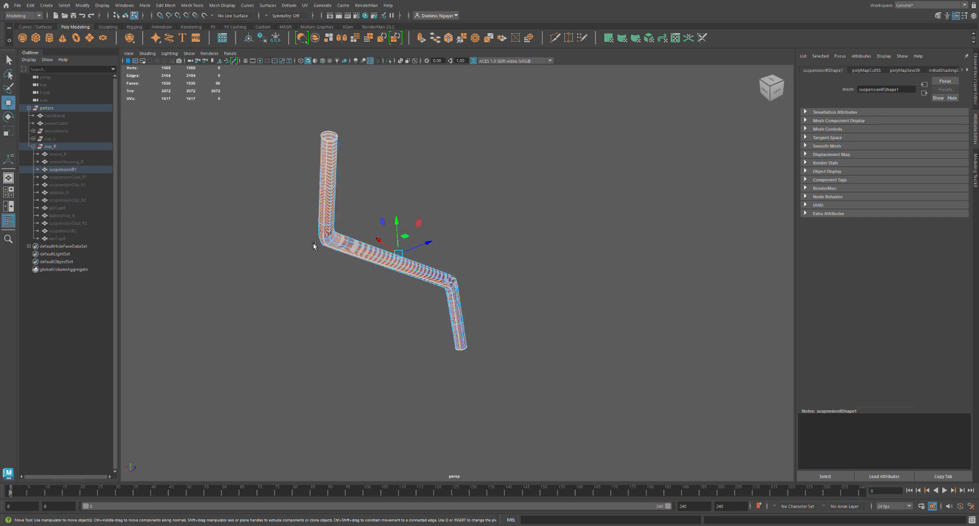
pyautogui.moveTo(458, 310); pyautogui.dragTo(652, 316, button='right')
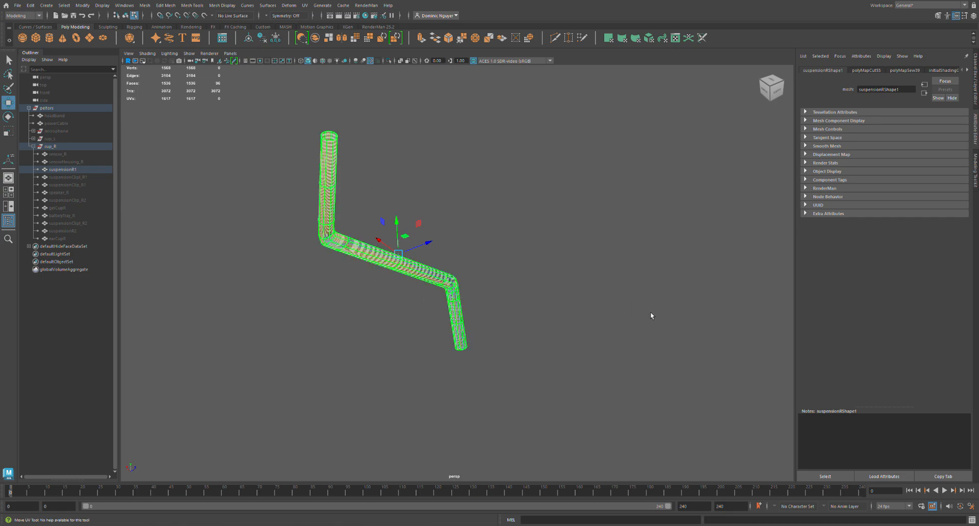
pyautogui.hotkey('ctrl', 'u')
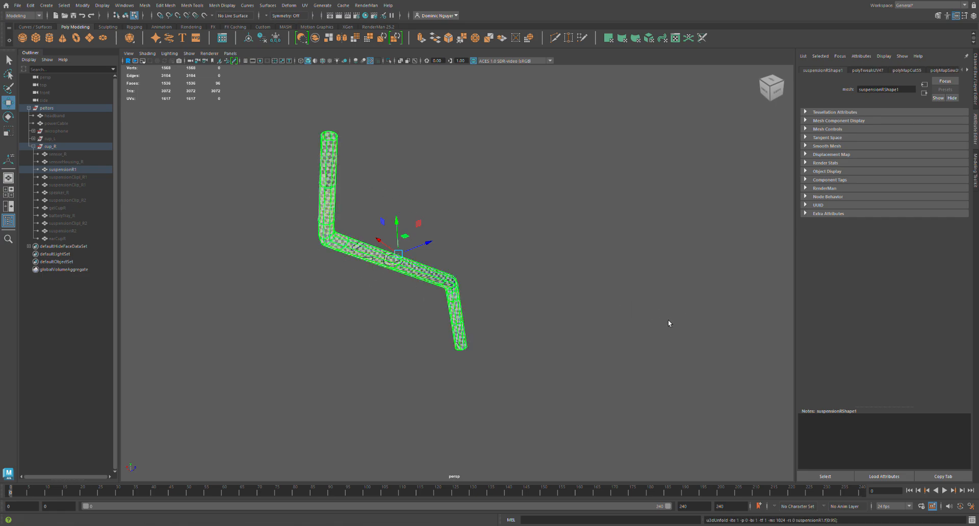
pyautogui.keyDown('alt'); pyautogui.moveTo(489, 296); pyautogui.dragTo(424, 281); pyautogui.keyUp('alt')
pyautogui.scroll(8, 429, 255)
pyautogui.keyDown('ctrl'); pyautogui.moveTo(433, 248); pyautogui.dragTo(683, 324, button='right'); pyautogui.keyUp('ctrl')
pyautogui.moveTo(683, 325); pyautogui.dragTo(702, 330, button='middle')
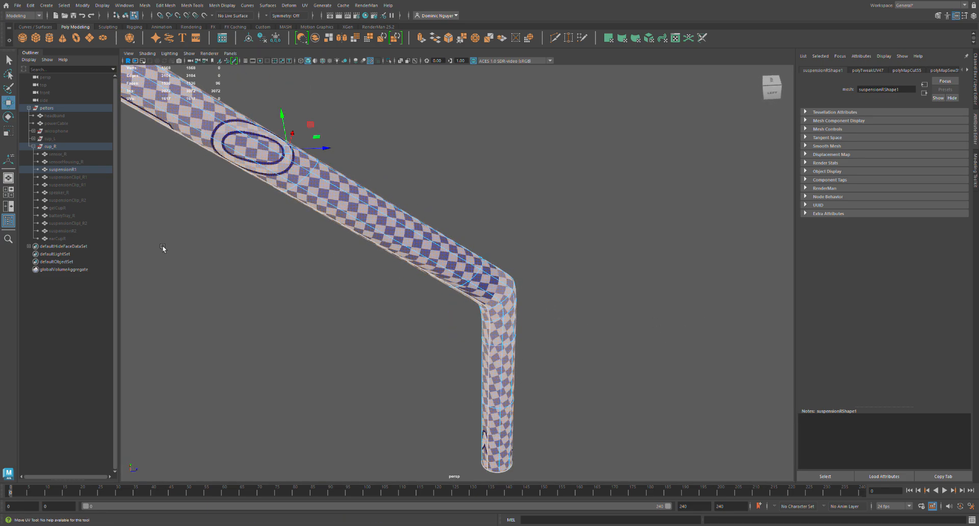
# Hide suspensionR1, then show suspensionClipt_R1 and frame it in the view.
pyautogui.click(75, 173)
pyautogui.hotkey('ctrl', 'h')
pyautogui.click(76, 178)
pyautogui.press('f')
pyautogui.keyDown('alt'); pyautogui.moveTo(384, 302); pyautogui.dragTo(475, 290); pyautogui.keyUp('alt')
pyautogui.keyDown('alt'); pyautogui.moveTo(475, 289); pyautogui.dragTo(395, 289, button='middle'); pyautogui.keyUp('alt')
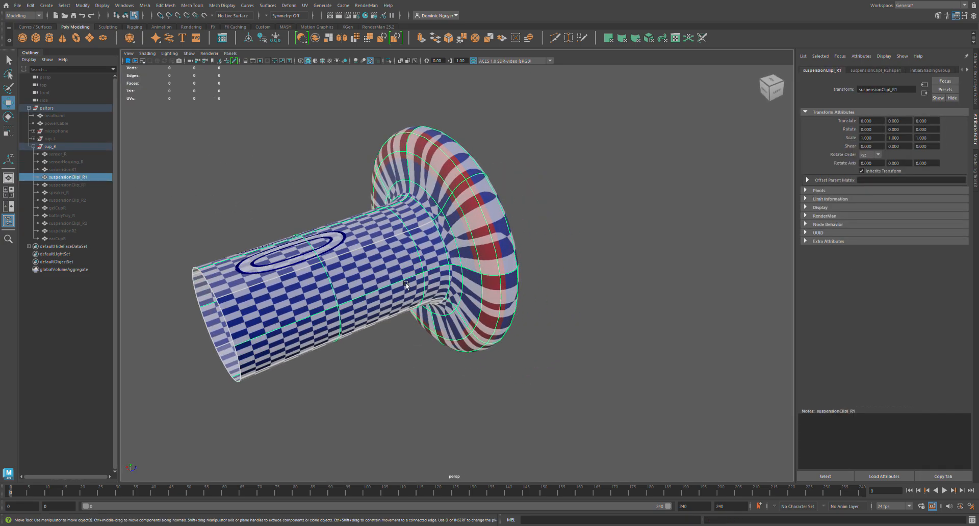
# Select all edges of suspensionClipt_R1 and sew their UVs together.
pyautogui.click(523, 284)
pyautogui.scroll(-1, 393, 252)
pyautogui.moveTo(190, 144); pyautogui.dragTo(546, 392)
pyautogui.hotkey('shift', 's')
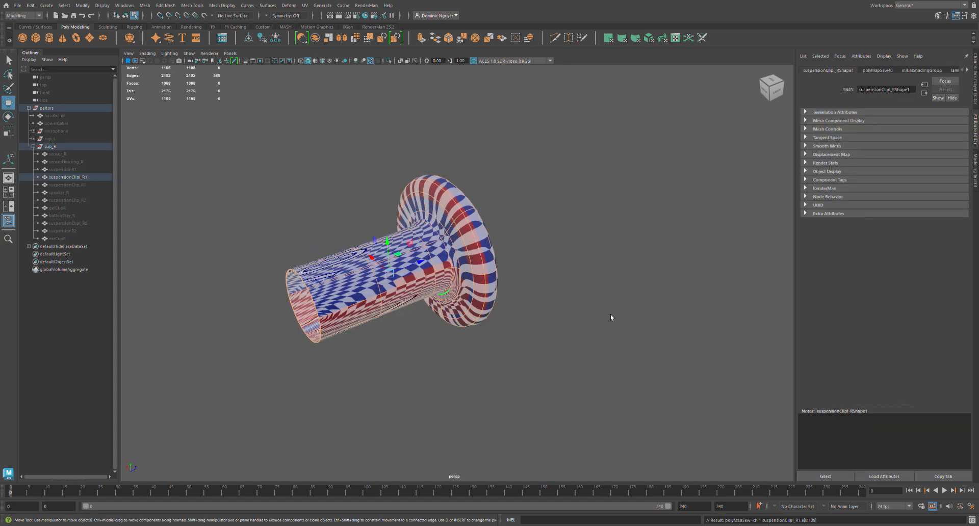
# Cut a UV seam around suspensionClipt_R1 where the tube meets the round flange.
pyautogui.click(485, 346)
pyautogui.scroll(2, 454, 292)
pyautogui.doubleClick(452, 288)
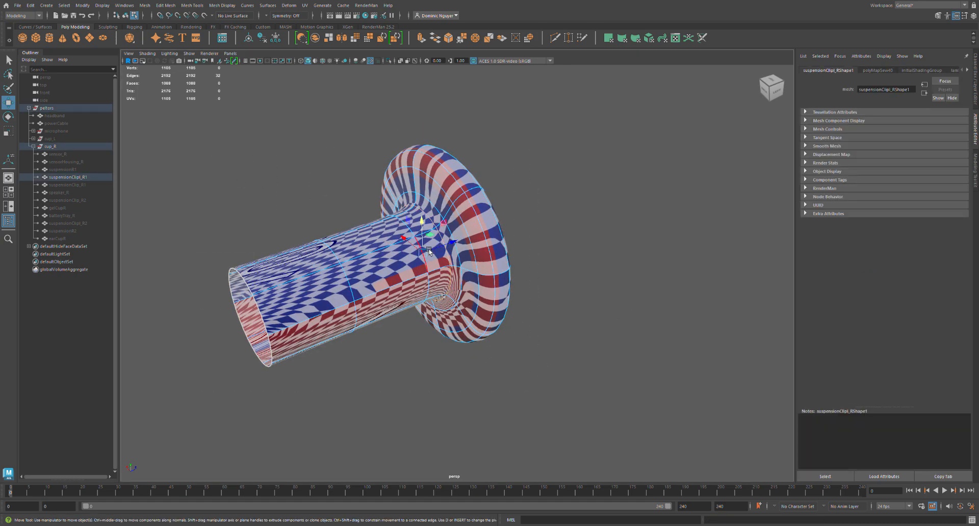
pyautogui.keyDown('alt'); pyautogui.moveTo(400, 276); pyautogui.dragTo(359, 271); pyautogui.keyUp('alt')
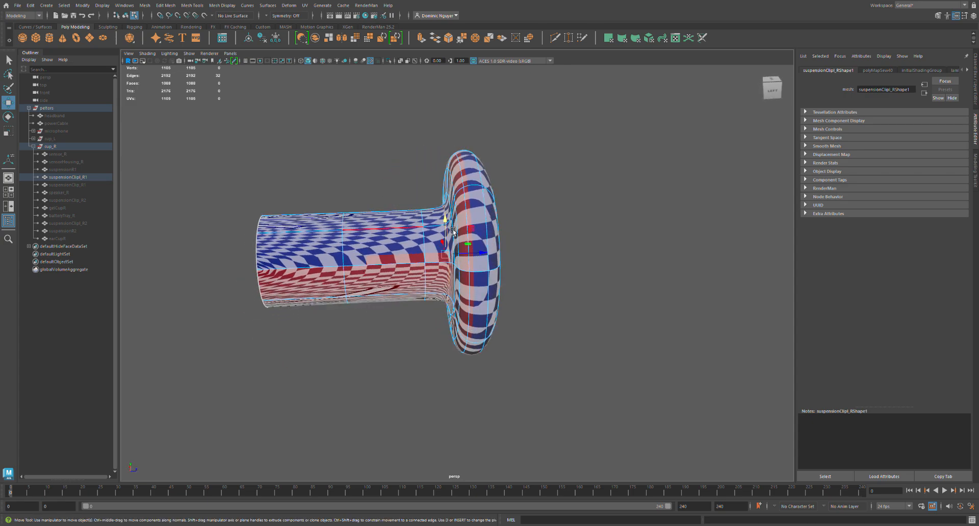
pyautogui.hotkey('shift', 'x')
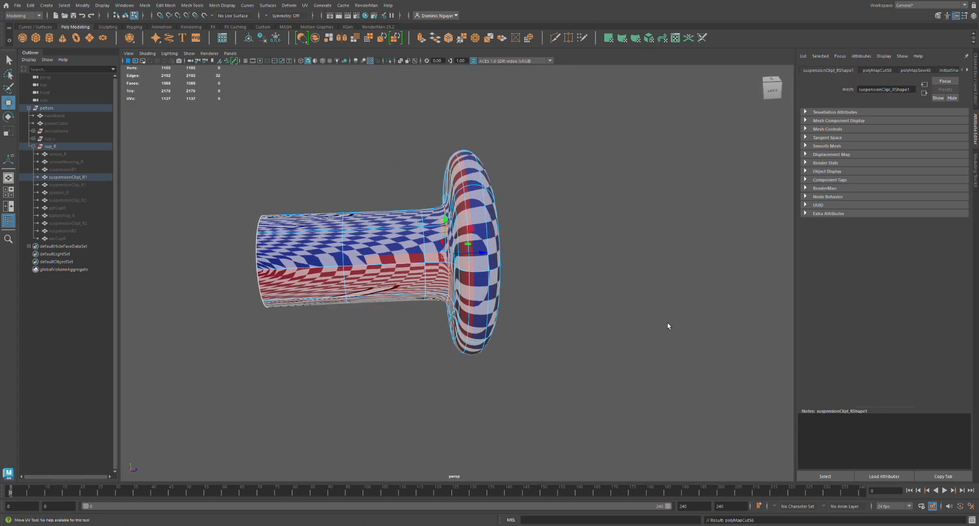
# Cut a lengthwise UV seam along the underside of suspensionClipt_R1's tube.
pyautogui.keyDown('alt'); pyautogui.moveTo(393, 351); pyautogui.dragTo(421, 329); pyautogui.keyUp('alt')
pyautogui.click(427, 335)
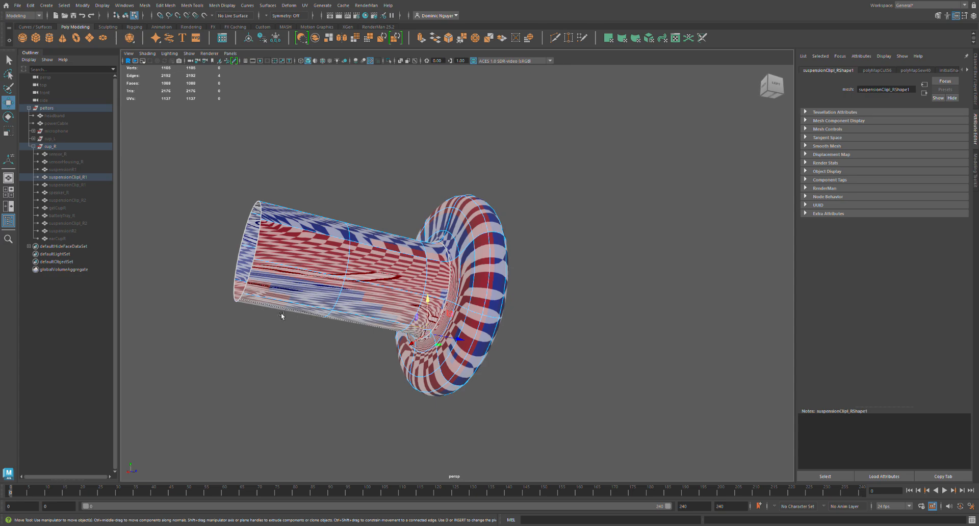
pyautogui.doubleClick(281, 305)
pyautogui.hotkey('shift', 'x')
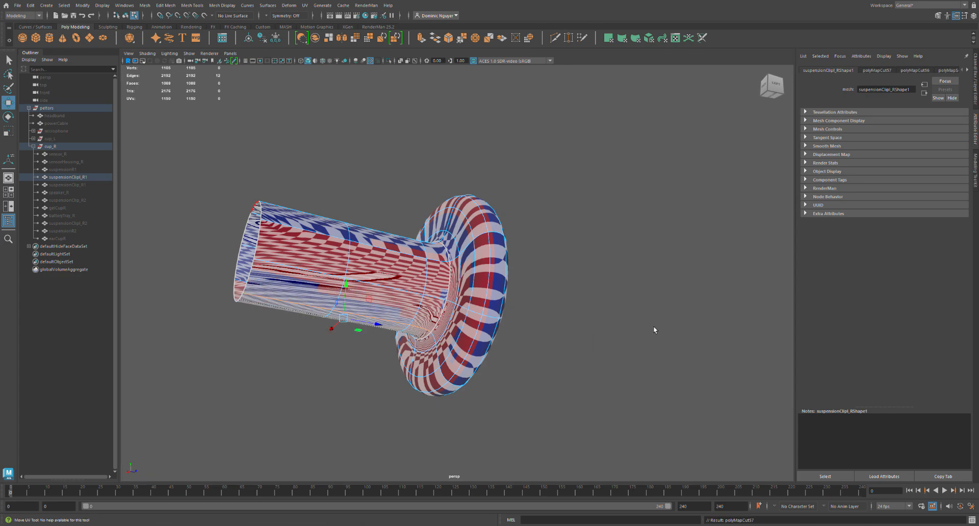
# Select the UV shell of suspensionClipt_R1's tube and unfold it.
pyautogui.press('F11')
pyautogui.doubleClick(404, 284)
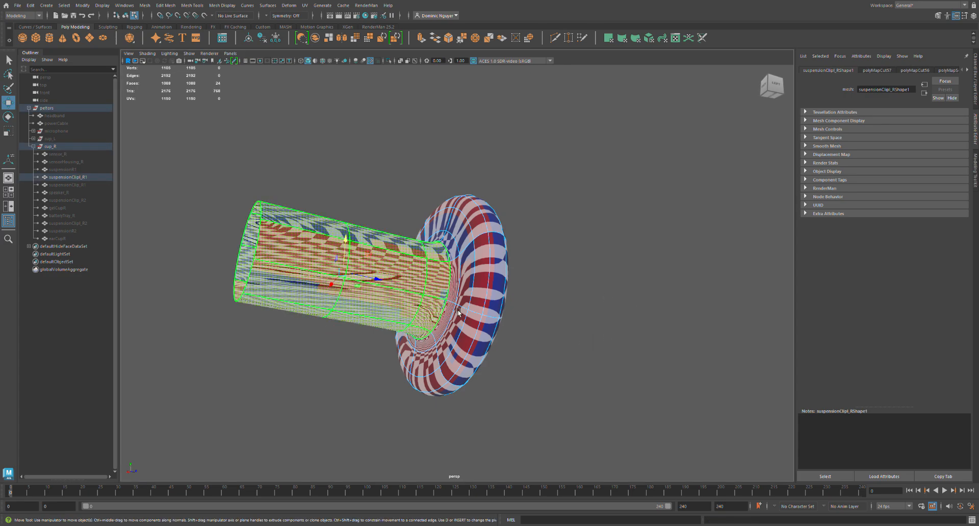
pyautogui.moveTo(775, 295); pyautogui.dragTo(779, 163)
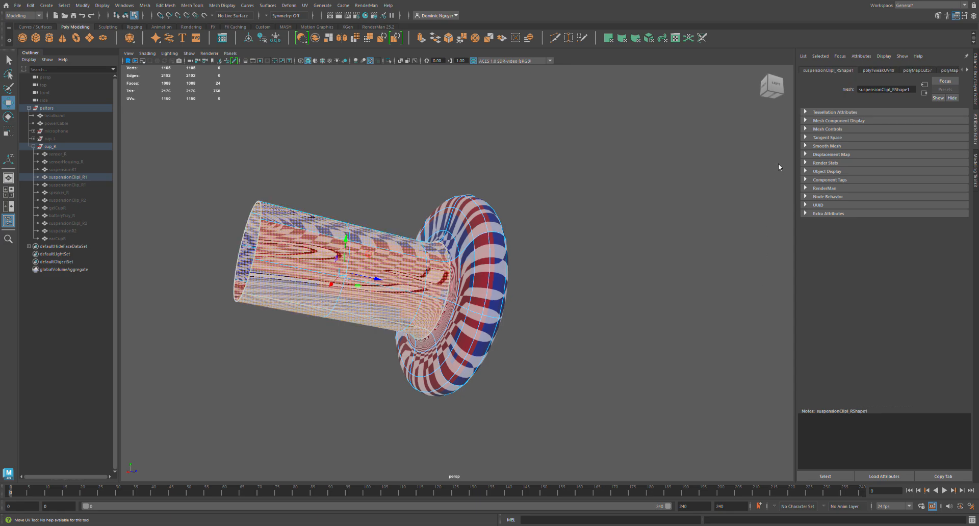
pyautogui.hotkey('ctrl', 'u')
pyautogui.moveTo(776, 284); pyautogui.dragTo(789, 266)
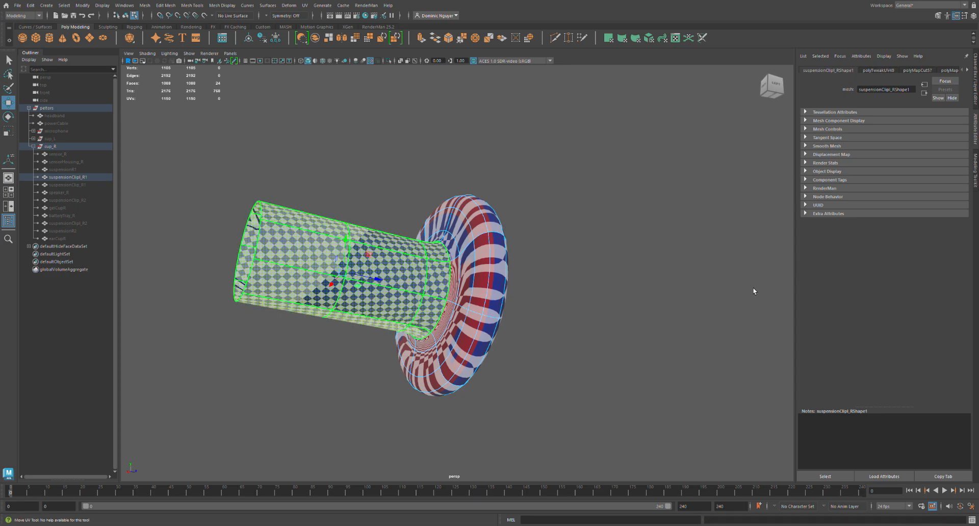
# Cut a UV seam along the edge loop around the rim of suspensionClipt_R1's flange.
pyautogui.click(467, 332)
pyautogui.keyDown('alt'); pyautogui.moveTo(484, 337); pyautogui.dragTo(468, 207); pyautogui.keyUp('alt')
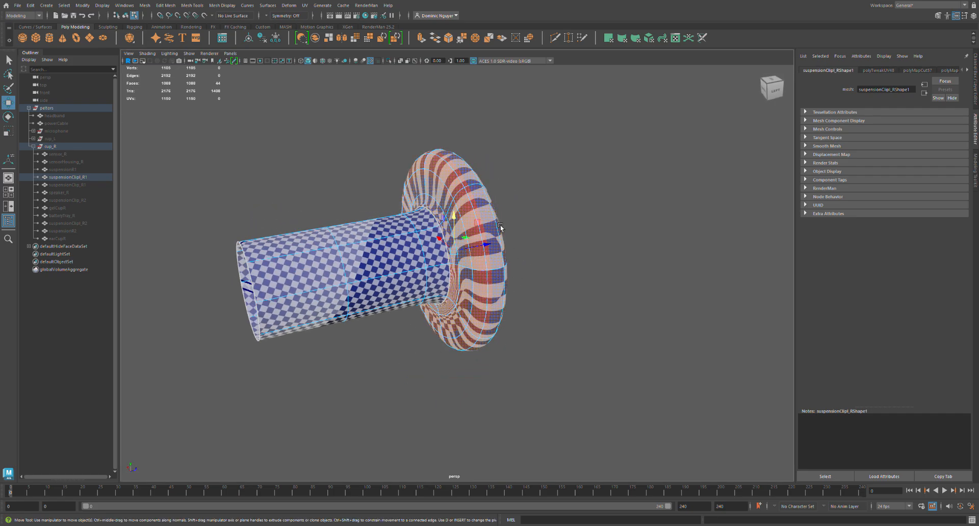
pyautogui.press('F10')
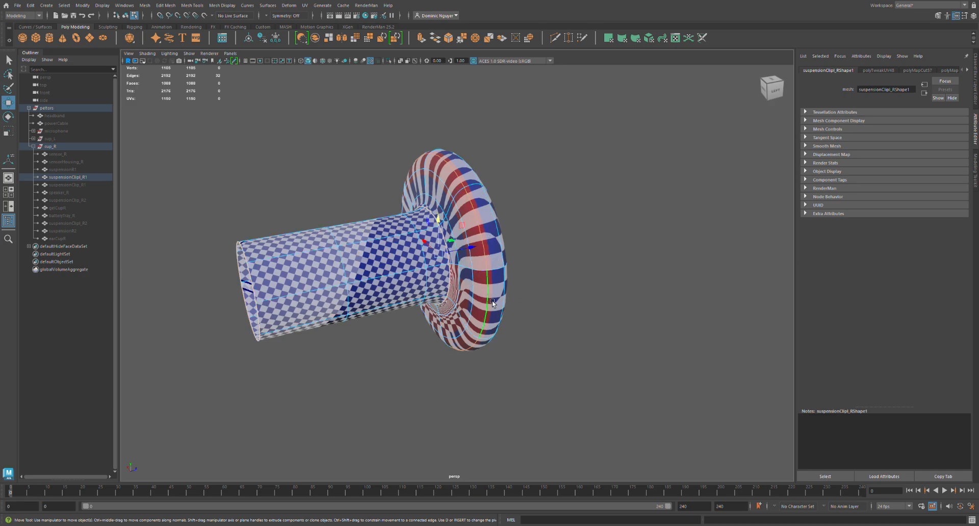
pyautogui.keyDown('alt'); pyautogui.moveTo(489, 318); pyautogui.dragTo(461, 299); pyautogui.keyUp('alt')
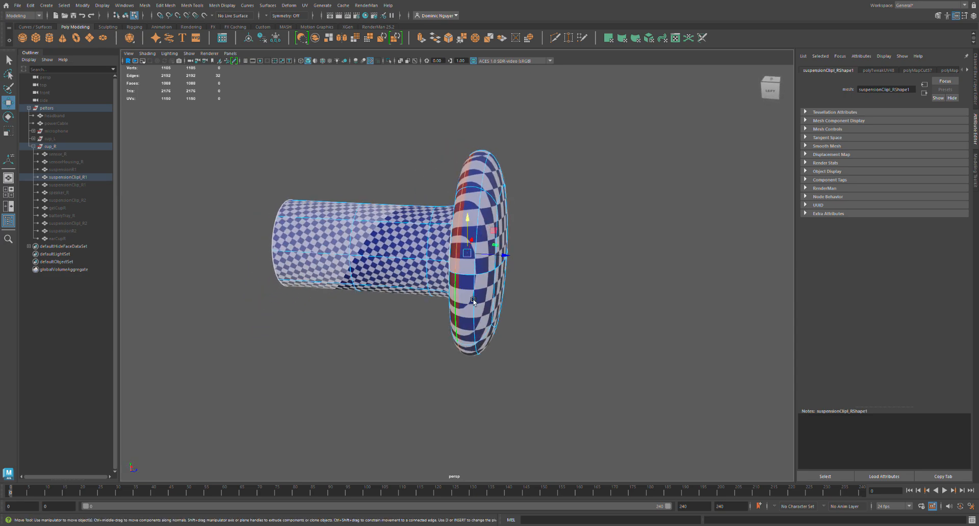
pyautogui.hotkey('shift', 'x')
# Unfold the two separated UV shells of suspensionClipt_R1's flange.
pyautogui.click(610, 302)
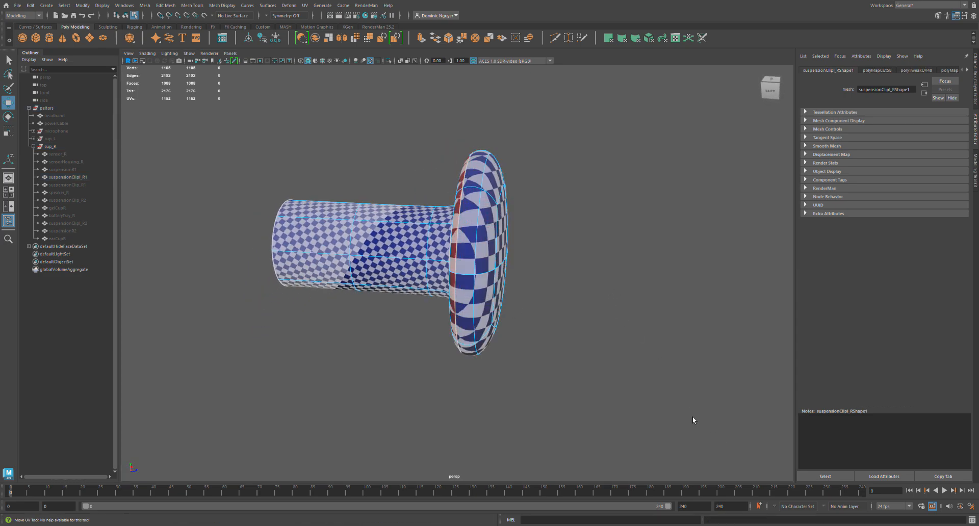
pyautogui.click(659, 382)
pyautogui.hotkey('ctrl', 'u')
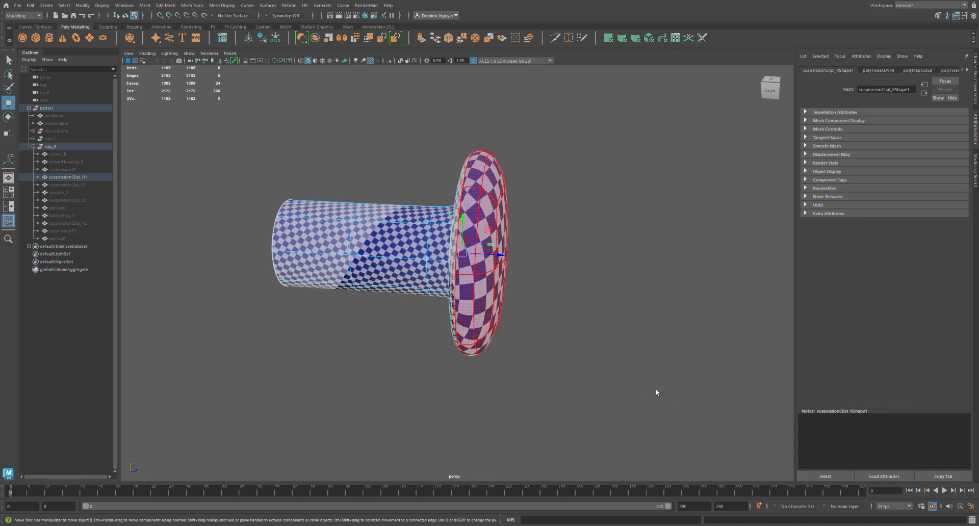
pyautogui.keyDown('alt'); pyautogui.moveTo(498, 334); pyautogui.dragTo(550, 327); pyautogui.keyUp('alt')
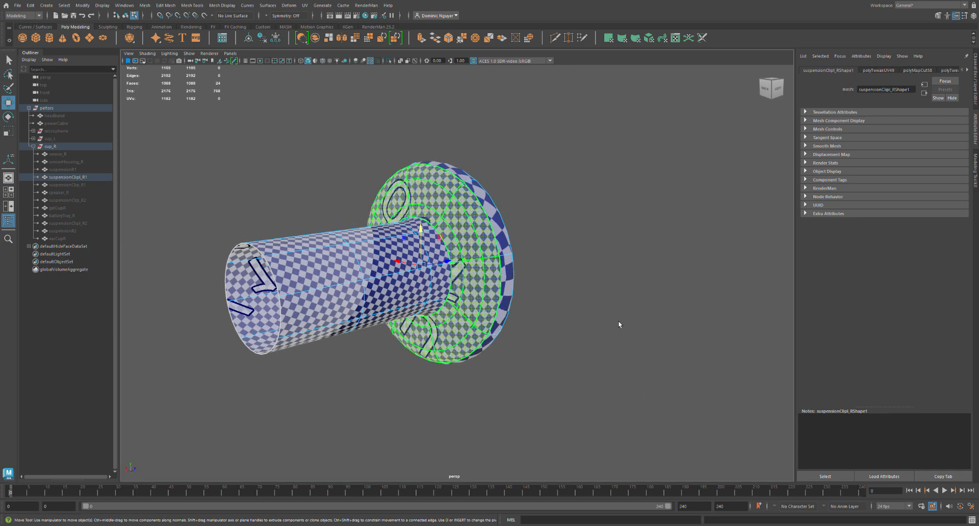
pyautogui.moveTo(644, 330)
pyautogui.mouseDown()
pyautogui.moveTo(652, 333)
pyautogui.moveTo(629, 336)
pyautogui.mouseUp()
pyautogui.click(669, 412)
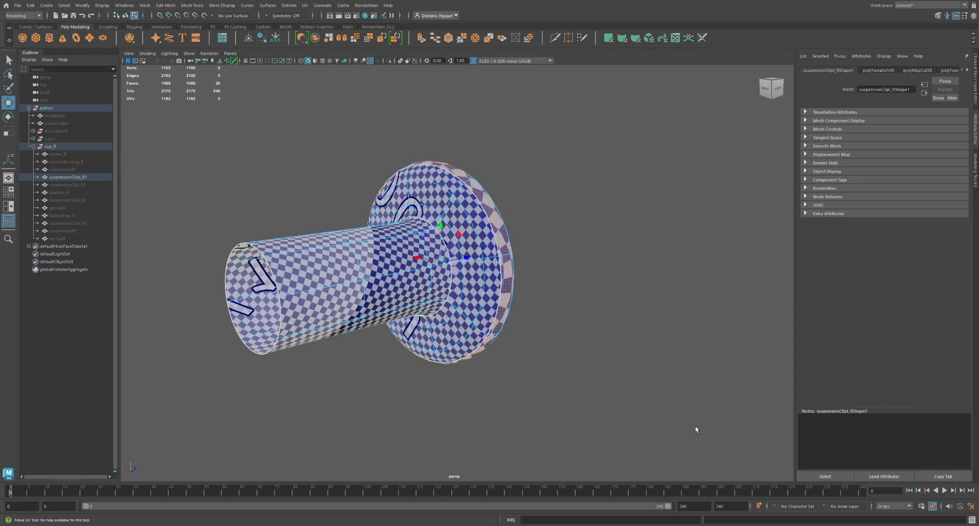
# Sew part of the rim seam to rejoin the two UV shells of suspensionClipt_R1's flange.
pyautogui.keyDown('alt'); pyautogui.moveTo(527, 380); pyautogui.dragTo(607, 309); pyautogui.keyUp('alt')
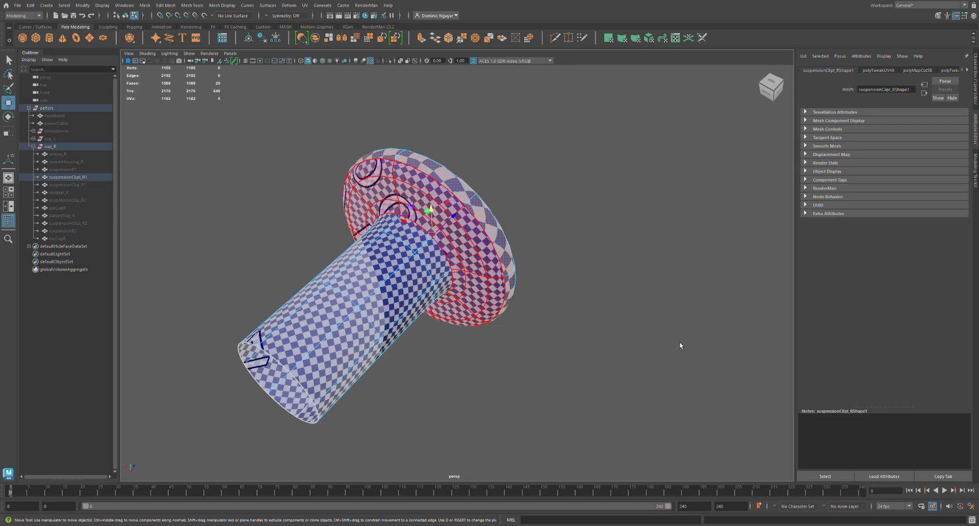
pyautogui.moveTo(660, 391); pyautogui.dragTo(613, 328, button='right')
pyautogui.click(664, 384)
pyautogui.hotkey('shift', 's')
pyautogui.click(650, 384)
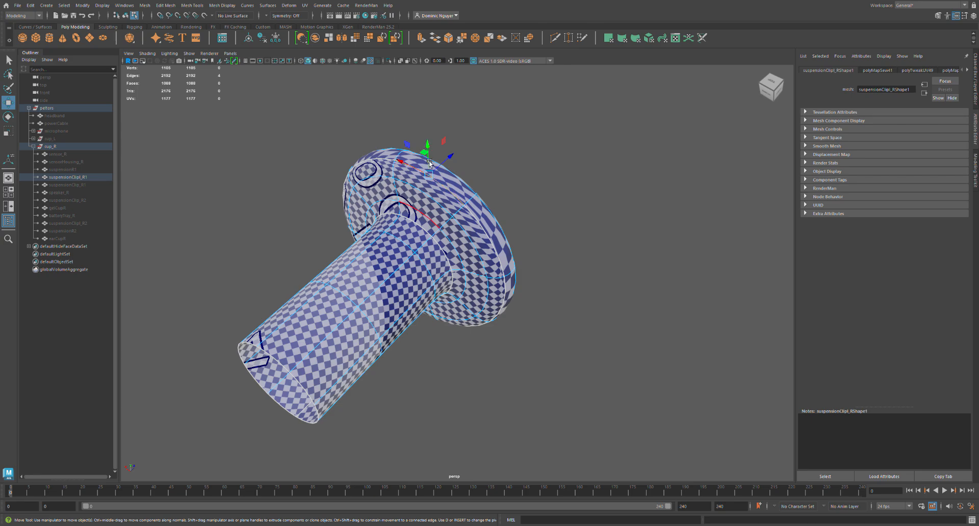
# Select the rejoined UV shell of suspensionClipt_R1's flange and unfold it as one piece.
pyautogui.keyDown('alt'); pyautogui.moveTo(429, 163); pyautogui.dragTo(454, 214); pyautogui.keyUp('alt')
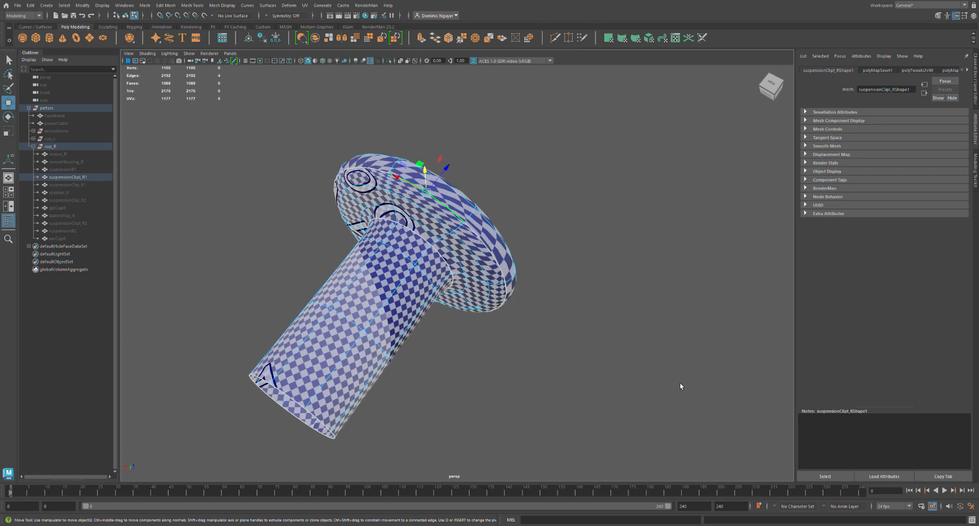
pyautogui.click(492, 261)
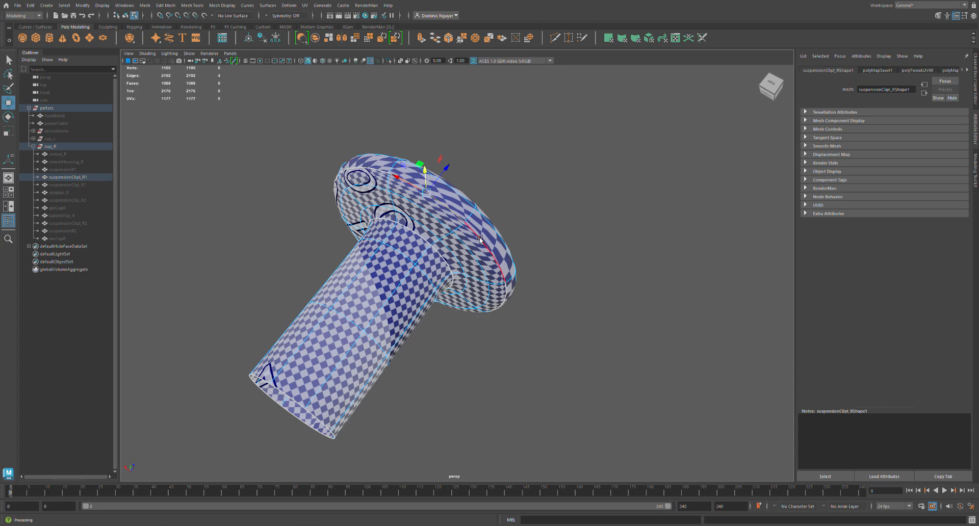
pyautogui.moveTo(667, 378); pyautogui.dragTo(642, 373, button='right')
pyautogui.click(647, 378)
pyautogui.hotkey('ctrl', 'u')
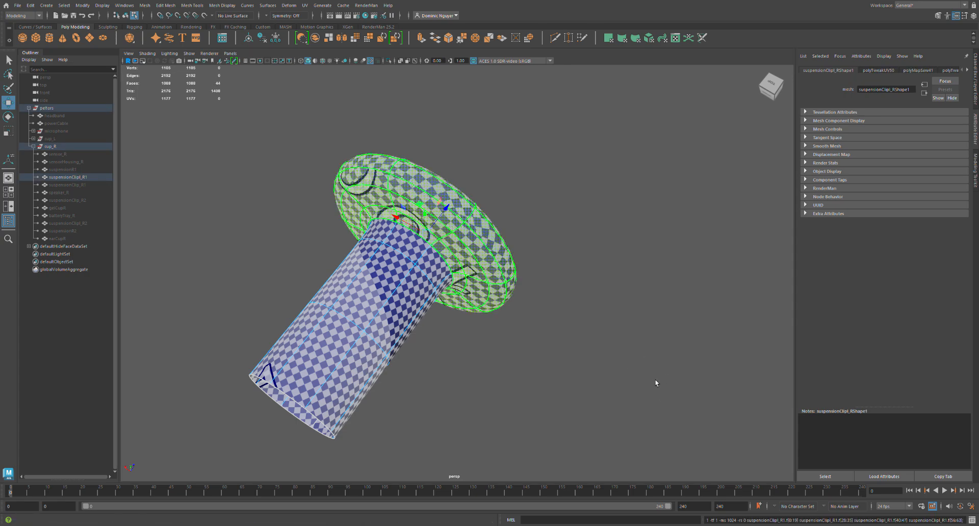
pyautogui.moveTo(640, 360); pyautogui.dragTo(618, 324)
pyautogui.keyDown('alt'); pyautogui.moveTo(485, 323); pyautogui.dragTo(511, 318); pyautogui.keyUp('alt')
# Hide suspensionClipt_R1, then show suspensionClip_R1 and bring the whole clip into view.
pyautogui.press('w')
pyautogui.click(84, 181)
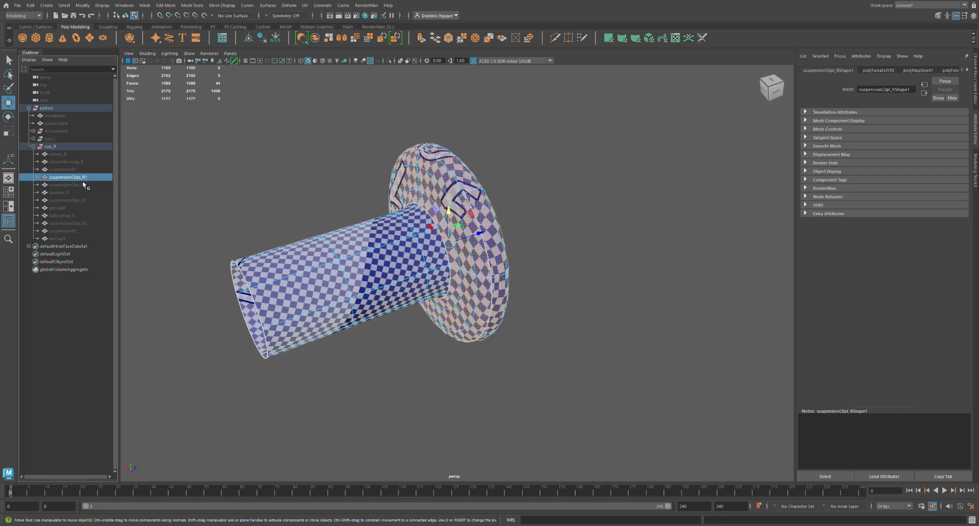
pyautogui.hotkey('ctrl', 'h')
pyautogui.click(82, 185)
pyautogui.hotkey('shift', 'h')
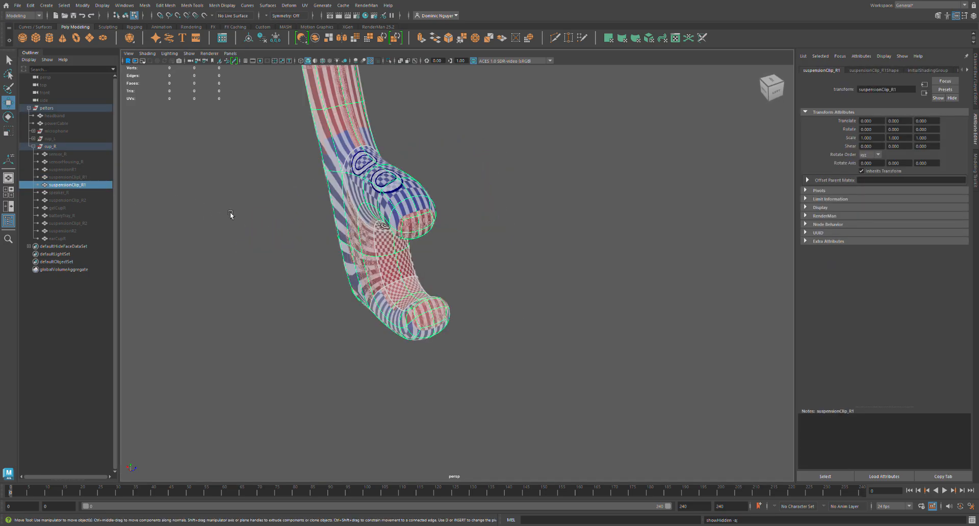
pyautogui.keyDown('alt'); pyautogui.moveTo(249, 226); pyautogui.dragTo(460, 244); pyautogui.keyUp('alt')
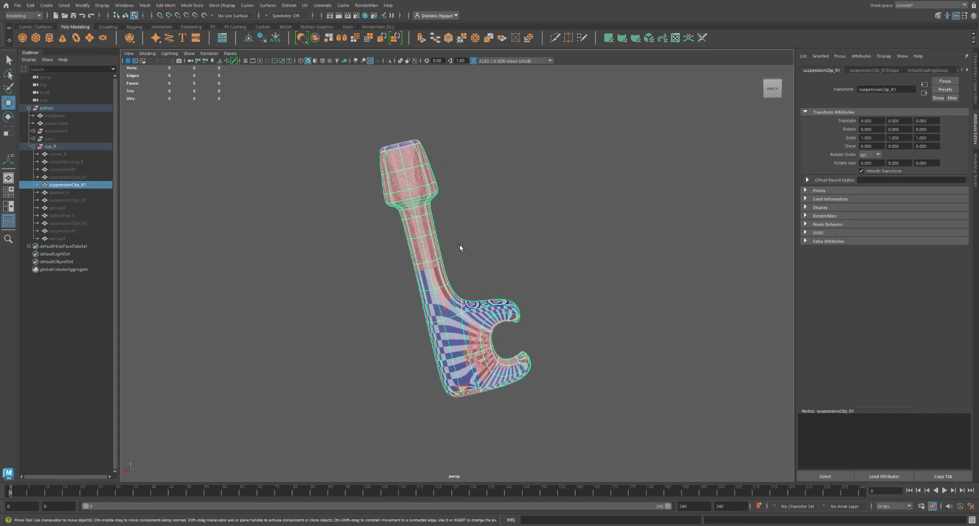
# Sew all UV edges of suspensionClip_R1 together.
pyautogui.scroll(3, 429, 215)
pyautogui.keyDown('alt'); pyautogui.moveTo(392, 183); pyautogui.dragTo(391, 150); pyautogui.keyUp('alt')
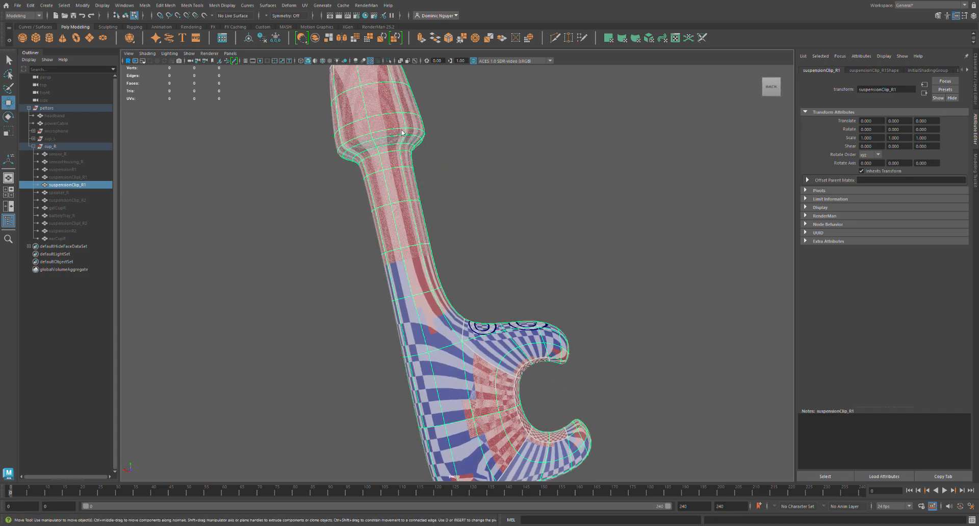
pyautogui.moveTo(402, 133); pyautogui.dragTo(403, 110, button='right')
pyautogui.scroll(-5, 408, 289)
pyautogui.moveTo(338, 147); pyautogui.dragTo(661, 378)
pyautogui.hotkey('shift', 's')
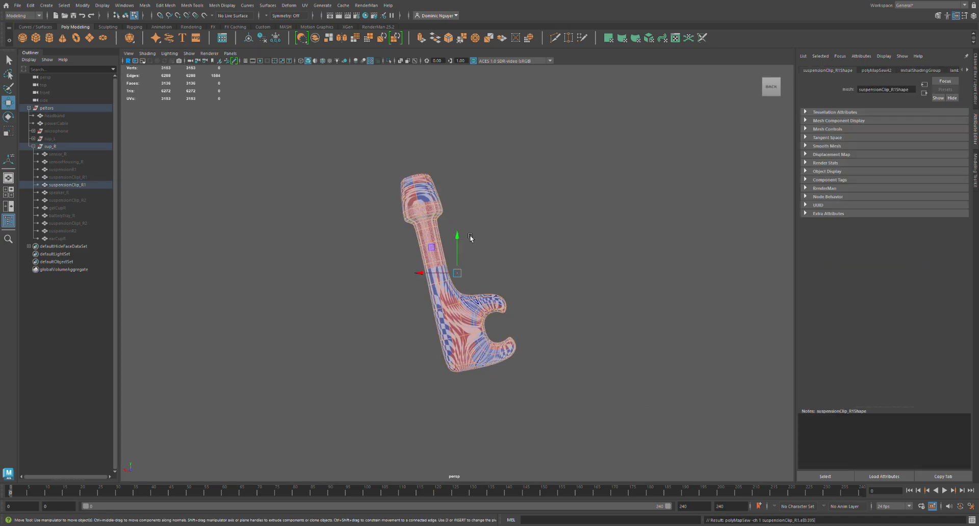
# Cut the UVs along the edge loop where suspensionClip_R1's head meets its stem.
pyautogui.scroll(6, 398, 169)
pyautogui.keyDown('alt'); pyautogui.moveTo(466, 195); pyautogui.dragTo(474, 253, button='middle'); pyautogui.keyUp('alt')
pyautogui.doubleClick(423, 195)
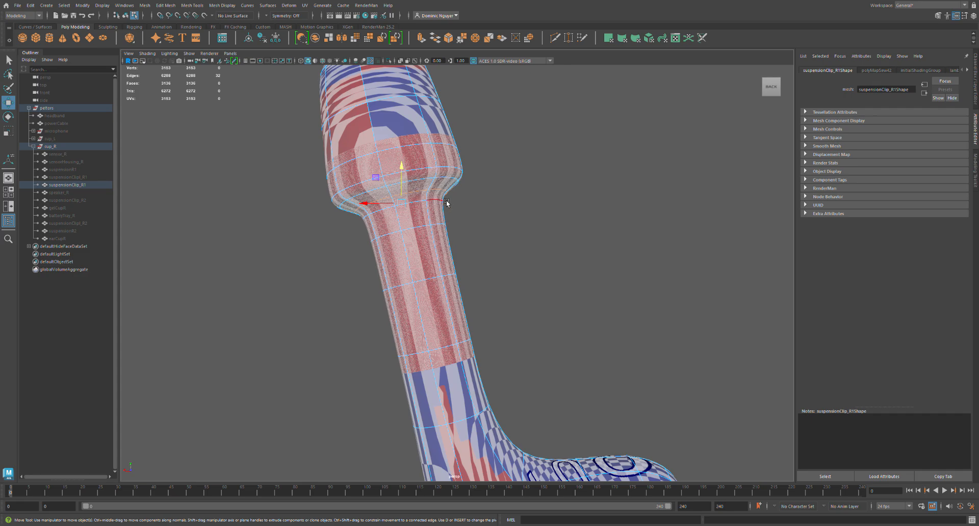
pyautogui.hotkey('shift', 'x')
# Cut the UVs along the lengthwise edge loop running through the hook's inner side and around suspensionClip_R1.
pyautogui.keyDown('alt'); pyautogui.moveTo(510, 276); pyautogui.dragTo(476, 294); pyautogui.keyUp('alt')
pyautogui.keyDown('alt'); pyautogui.moveTo(590, 448); pyautogui.dragTo(448, 318, button='middle'); pyautogui.keyUp('alt')
pyautogui.keyDown('alt'); pyautogui.moveTo(448, 319); pyautogui.dragTo(325, 318); pyautogui.keyUp('alt')
pyautogui.keyDown('alt'); pyautogui.moveTo(433, 369); pyautogui.dragTo(337, 272, button='middle'); pyautogui.keyUp('alt')
pyautogui.keyDown('alt'); pyautogui.moveTo(359, 353); pyautogui.dragTo(465, 345); pyautogui.keyUp('alt')
pyautogui.keyDown('alt'); pyautogui.moveTo(403, 350); pyautogui.dragTo(376, 346); pyautogui.keyUp('alt')
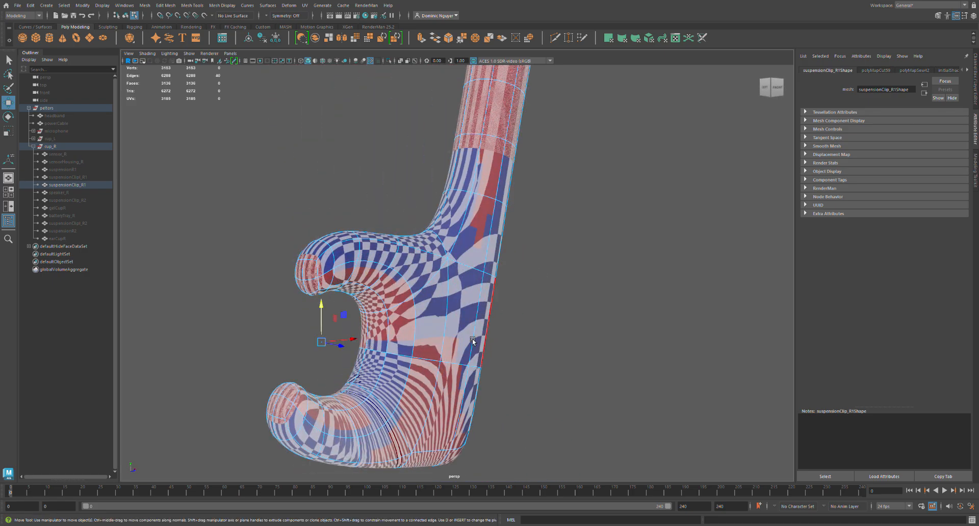
pyautogui.keyDown('shift'); pyautogui.doubleClick(368, 331); pyautogui.keyUp('shift')
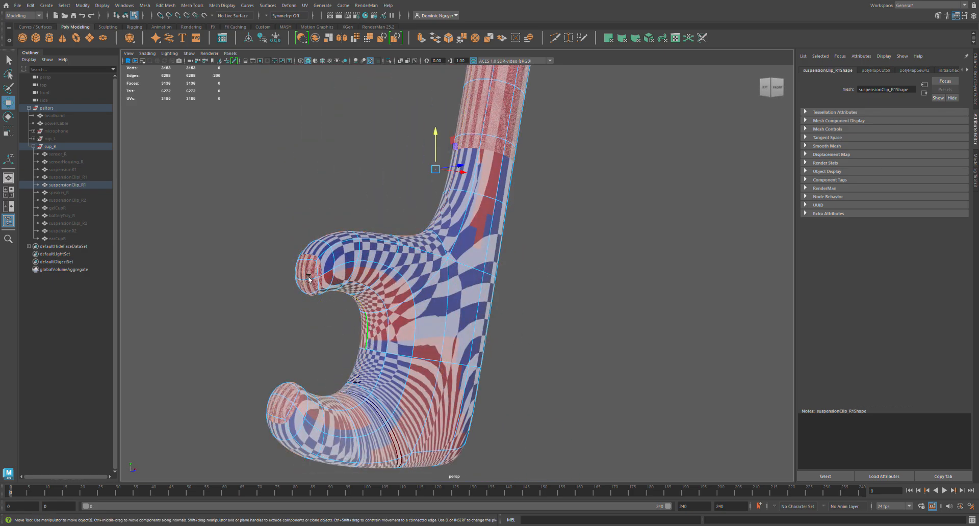
pyautogui.keyDown('alt'); pyautogui.moveTo(341, 238); pyautogui.dragTo(611, 286); pyautogui.keyUp('alt')
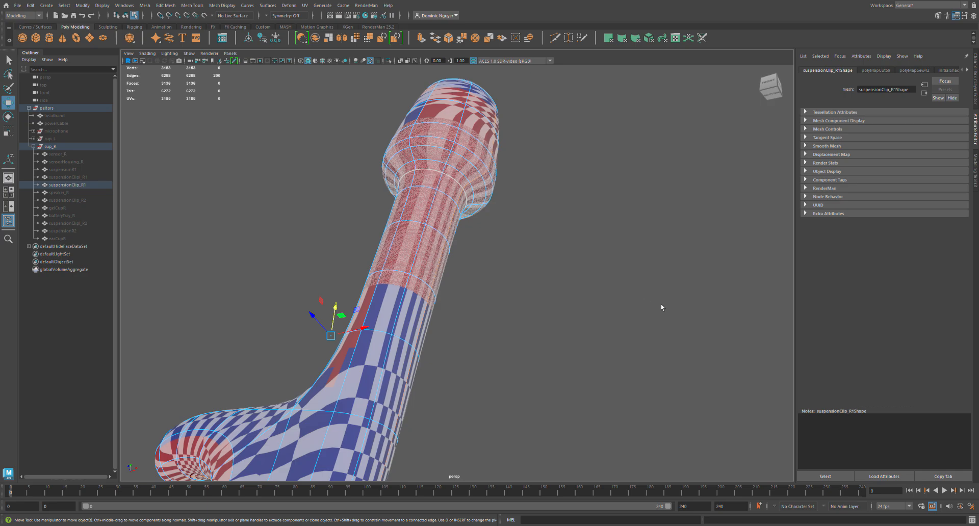
pyautogui.hotkey('ctrl', 'x')
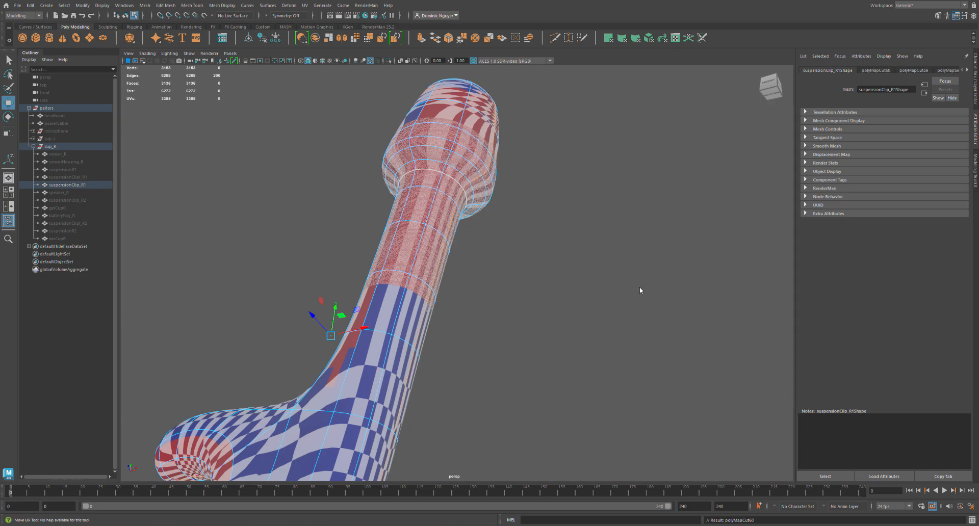
# Select all UVs of suspensionClip_R1 and unfold them.
pyautogui.click(640, 287)
pyautogui.hotkey('ctrl', 'z')
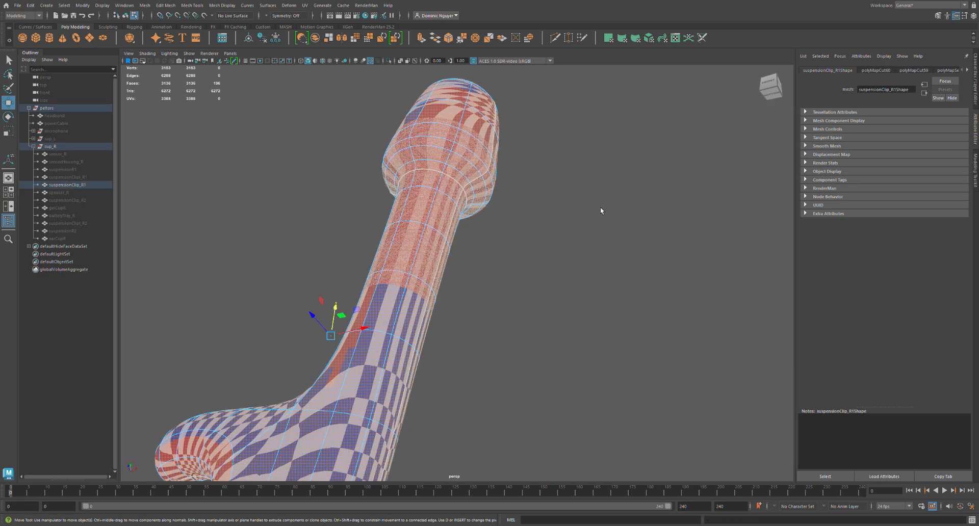
pyautogui.hotkey('ctrl', 'u')
pyautogui.keyDown('alt'); pyautogui.moveTo(469, 244); pyautogui.dragTo(465, 258); pyautogui.keyUp('alt')
pyautogui.keyDown('alt'); pyautogui.moveTo(429, 234); pyautogui.dragTo(386, 343, button='middle'); pyautogui.keyUp('alt')
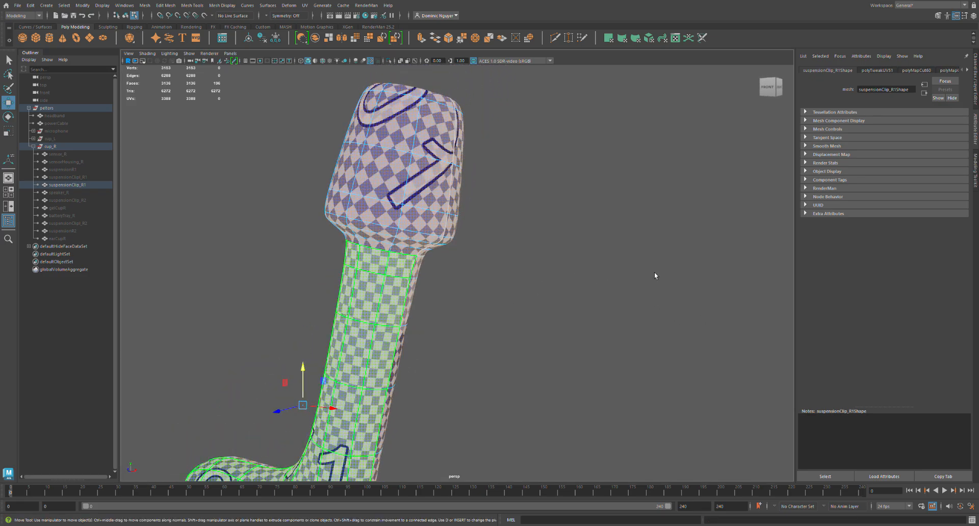
# Sew the lengthwise seam on one side of suspensionClip_R1's head, from the top opening down to the neck.
pyautogui.click(654, 272)
pyautogui.keyDown('alt'); pyautogui.moveTo(505, 266); pyautogui.dragTo(456, 274); pyautogui.keyUp('alt')
pyautogui.click(430, 224)
pyautogui.click(445, 229)
pyautogui.click(431, 226)
pyautogui.click(452, 236)
pyautogui.click(431, 229)
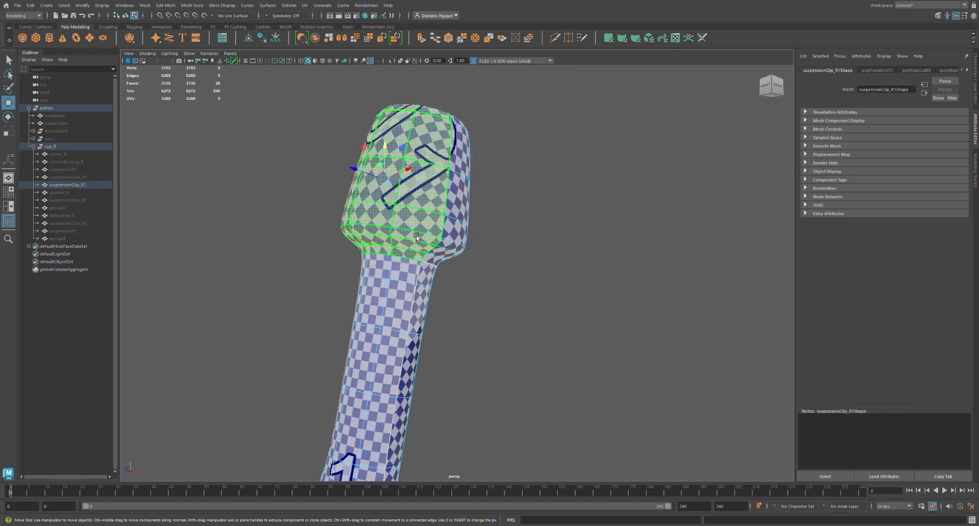
pyautogui.click(462, 255)
pyautogui.press('F10')
pyautogui.doubleClick(430, 264)
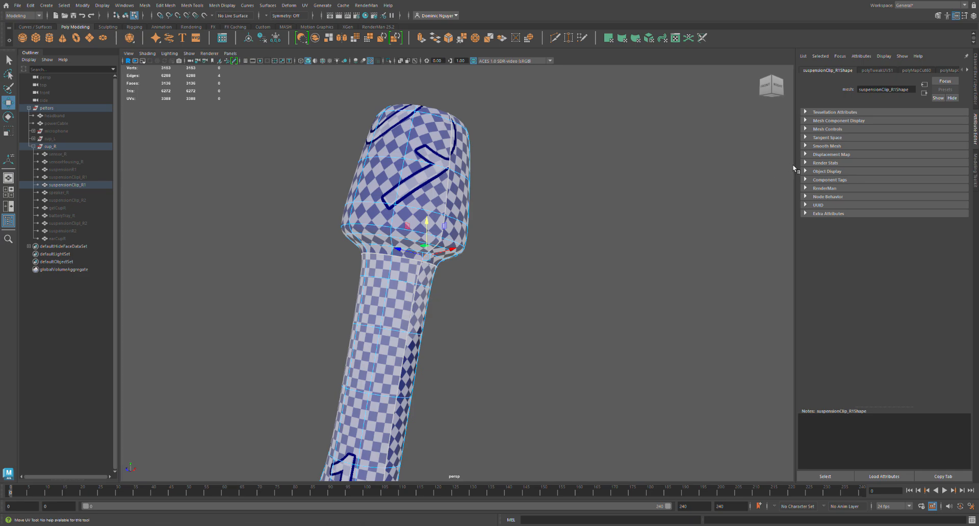
pyautogui.press('5')
pyautogui.keyDown('alt'); pyautogui.moveTo(441, 259); pyautogui.dragTo(453, 136); pyautogui.keyUp('alt')
pyautogui.doubleClick(455, 137)
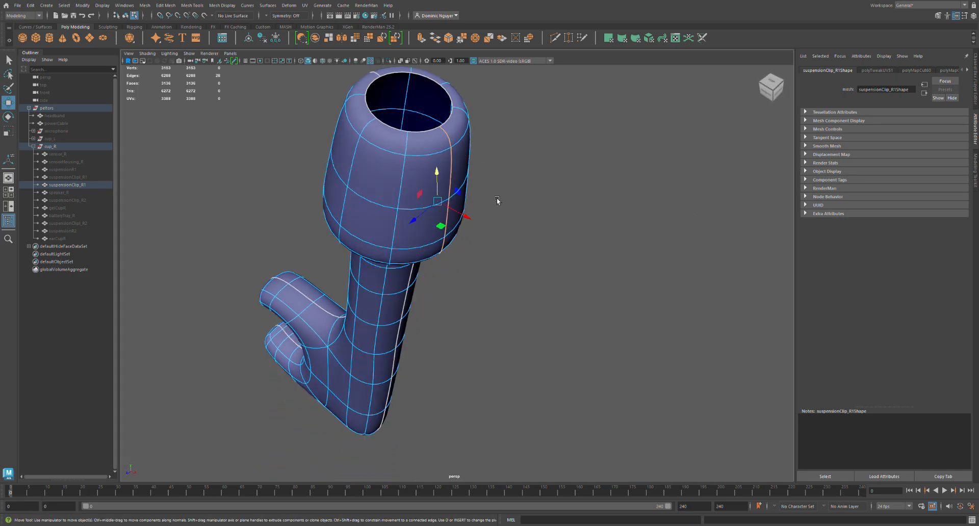
pyautogui.keyDown('alt'); pyautogui.moveTo(444, 255); pyautogui.dragTo(467, 262); pyautogui.keyUp('alt')
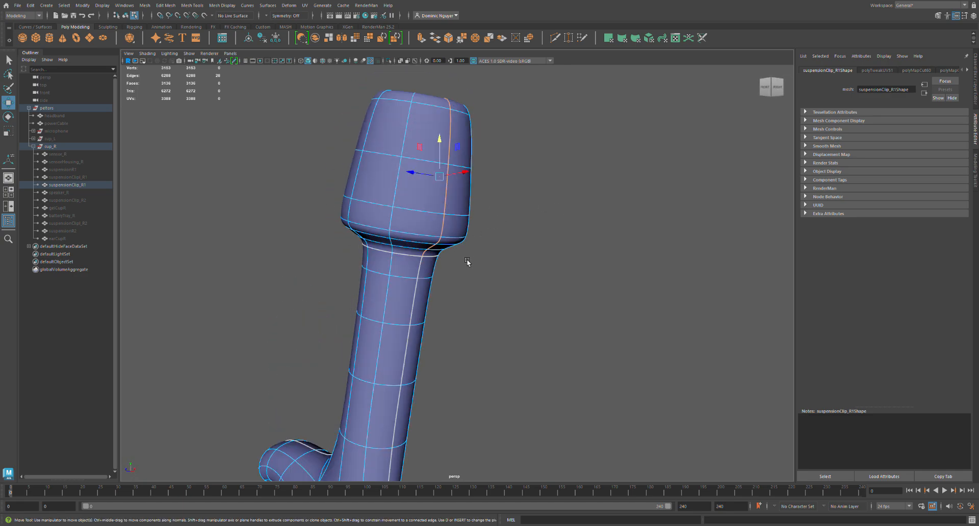
pyautogui.hotkey('shift', 's')
# Select the UV shell of suspensionClip_R1's head and unfold it with the checker texture displayed.
pyautogui.hotkey('alt', 'F12')
pyautogui.click(433, 200)
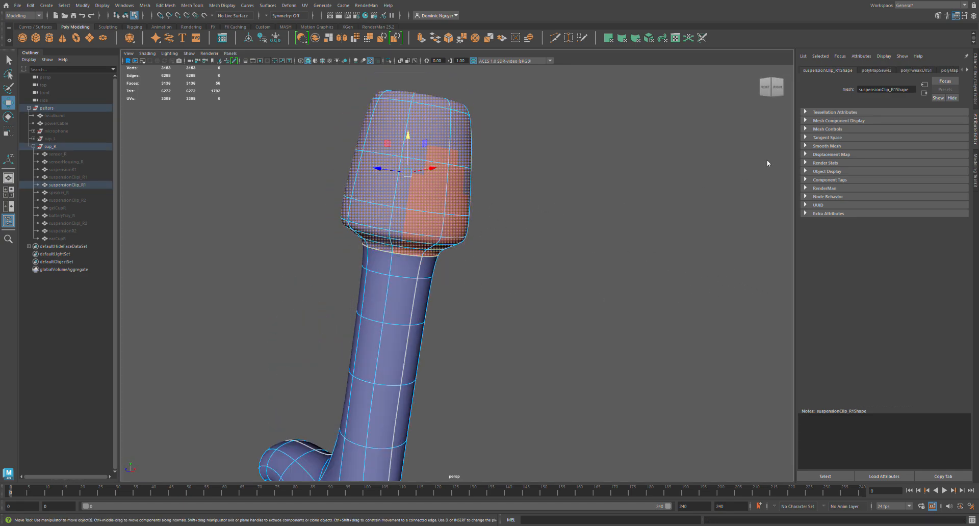
pyautogui.press('6')
pyautogui.hotkey('ctrl', 'u')
# Examine the checker pattern and seams along suspensionClip_R1's stem and hook.
pyautogui.moveTo(716, 359); pyautogui.dragTo(602, 254)
pyautogui.keyDown('alt'); pyautogui.moveTo(434, 299); pyautogui.dragTo(403, 326); pyautogui.keyUp('alt')
pyautogui.keyDown('alt'); pyautogui.moveTo(422, 351); pyautogui.dragTo(454, 257, button='middle'); pyautogui.keyUp('alt')
pyautogui.keyDown('alt'); pyautogui.moveTo(454, 257); pyautogui.dragTo(455, 308, button='right'); pyautogui.keyUp('alt')
pyautogui.keyDown('alt'); pyautogui.moveTo(455, 308); pyautogui.dragTo(441, 219, button='middle'); pyautogui.keyUp('alt')
pyautogui.keyDown('alt'); pyautogui.moveTo(411, 242); pyautogui.dragTo(448, 246); pyautogui.keyUp('alt')
pyautogui.moveTo(437, 278); pyautogui.dragTo(441, 241, button='right')
pyautogui.click(435, 346)
pyautogui.keyDown('alt'); pyautogui.moveTo(469, 216); pyautogui.dragTo(444, 316, button='middle'); pyautogui.keyUp('alt')
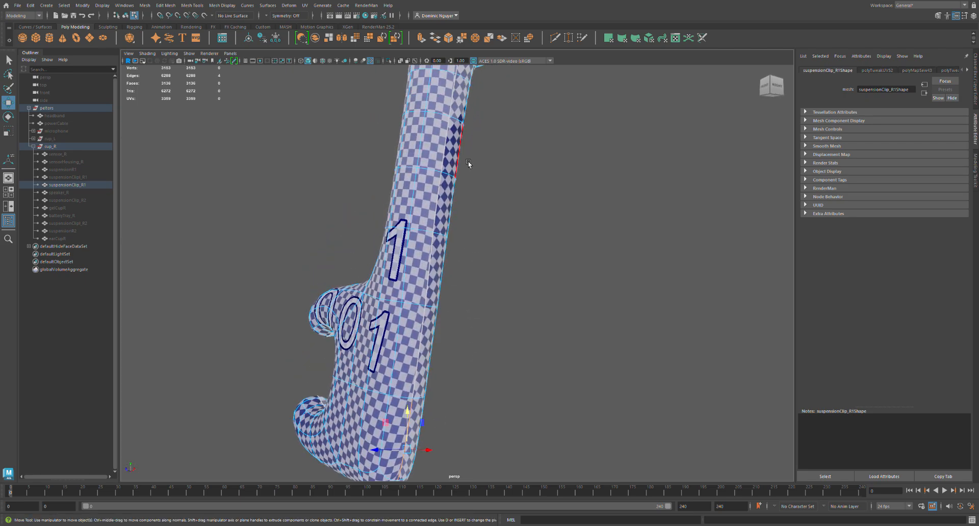
# Sew the lengthwise seam along the back of suspensionClip_R1's stem, from the neck down to the base.
pyautogui.keyDown('alt'); pyautogui.moveTo(466, 162); pyautogui.dragTo(453, 284, button='middle'); pyautogui.keyUp('alt')
pyautogui.doubleClick(451, 191)
pyautogui.keyDown('alt'); pyautogui.moveTo(434, 248); pyautogui.dragTo(401, 255); pyautogui.keyUp('alt')
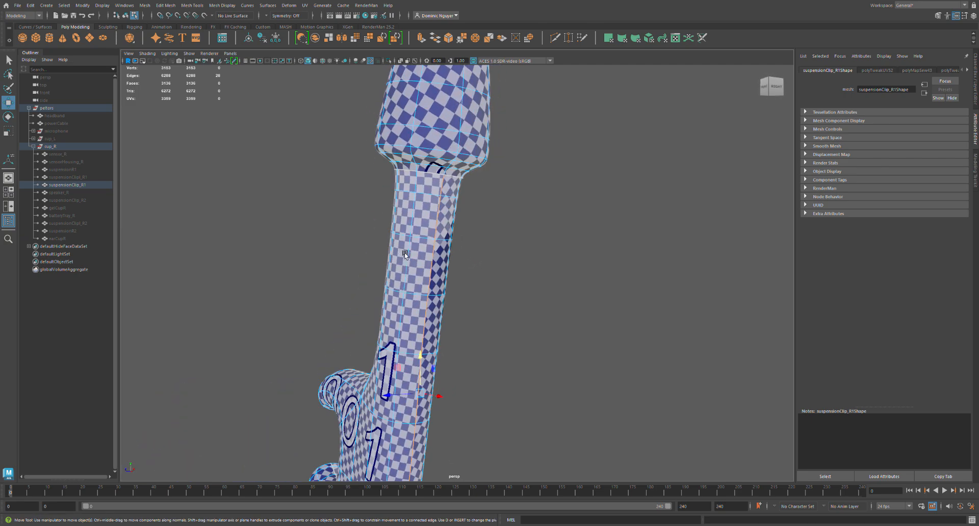
pyautogui.moveTo(419, 357)
pyautogui.keyDown('alt'); pyautogui.mouseDown(button='middle')
pyautogui.moveTo(417, 225)
pyautogui.moveTo(419, 307)
pyautogui.mouseUp(button='middle'); pyautogui.keyUp('alt')
pyautogui.keyDown('alt'); pyautogui.moveTo(412, 383); pyautogui.dragTo(395, 423); pyautogui.keyUp('alt')
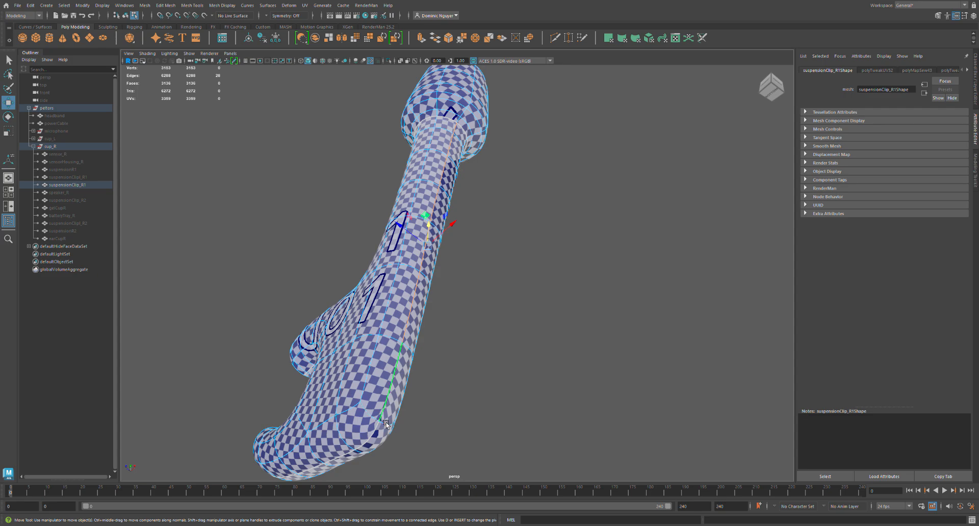
pyautogui.hotkey('shift', 's')
# Select the UV shell of suspensionClip_R1's stem and hook and unfold it as one piece.
pyautogui.moveTo(664, 322); pyautogui.dragTo(647, 312, button='right')
pyautogui.click(764, 338)
pyautogui.hotkey('ctrl', 'u')
pyautogui.moveTo(730, 345); pyautogui.dragTo(719, 329)
pyautogui.keyDown('alt'); pyautogui.moveTo(592, 311); pyautogui.dragTo(548, 337); pyautogui.keyUp('alt')
pyautogui.moveTo(729, 342); pyautogui.dragTo(758, 343)
pyautogui.keyDown('alt'); pyautogui.moveTo(415, 291); pyautogui.dragTo(433, 242); pyautogui.keyUp('alt')
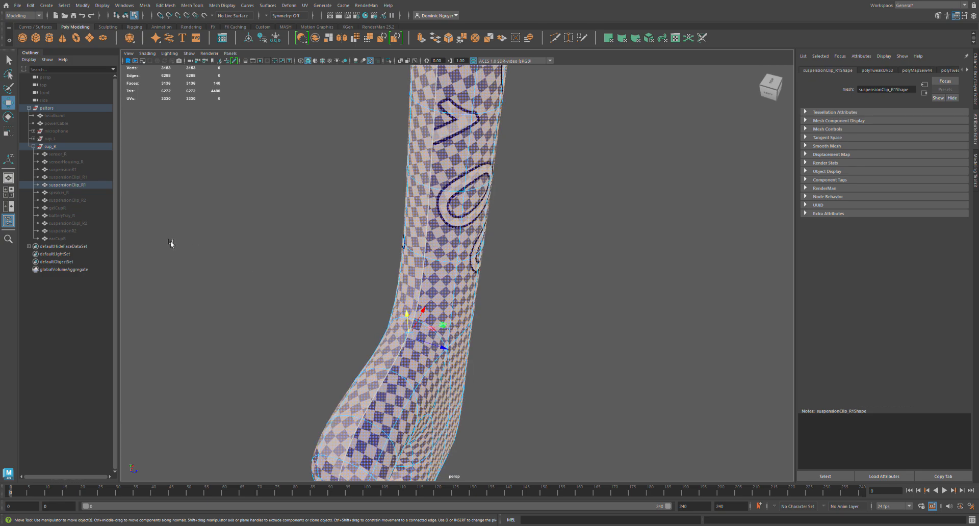
# Hide suspensionClip_R1, then show speaker_R and turn the view to its face.
pyautogui.click(76, 186)
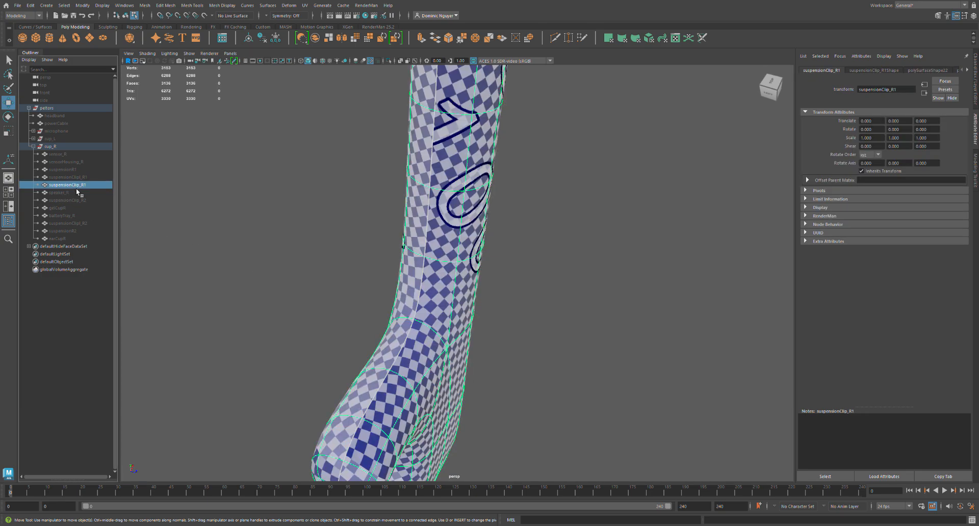
pyautogui.hotkey('ctrl', 'h')
pyautogui.click(76, 192)
pyautogui.hotkey('shift', 'h')
pyautogui.keyDown('alt'); pyautogui.moveTo(358, 271); pyautogui.dragTo(483, 267); pyautogui.keyUp('alt')
# Select all edges of speaker_R and sew their UVs together.
pyautogui.hotkey('alt', 'F12')
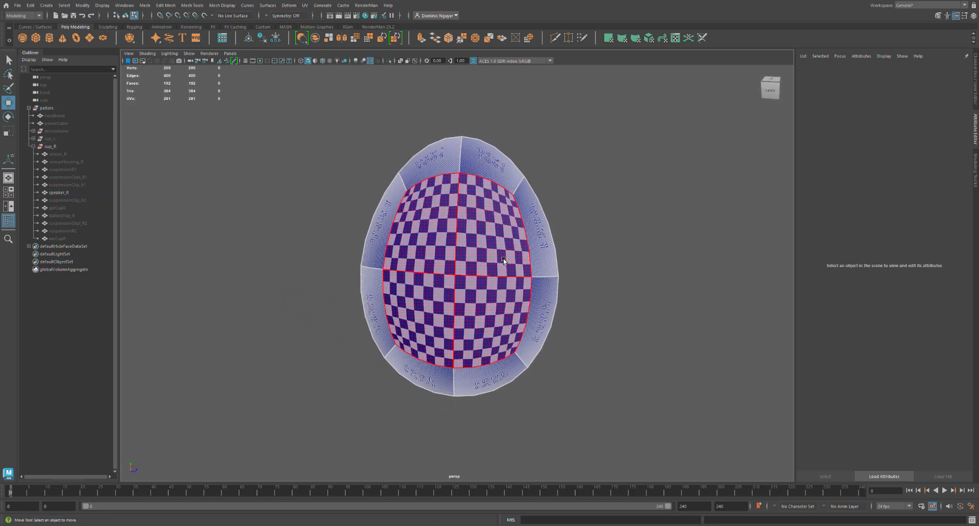
pyautogui.press('F10')
pyautogui.moveTo(295, 127); pyautogui.dragTo(680, 406)
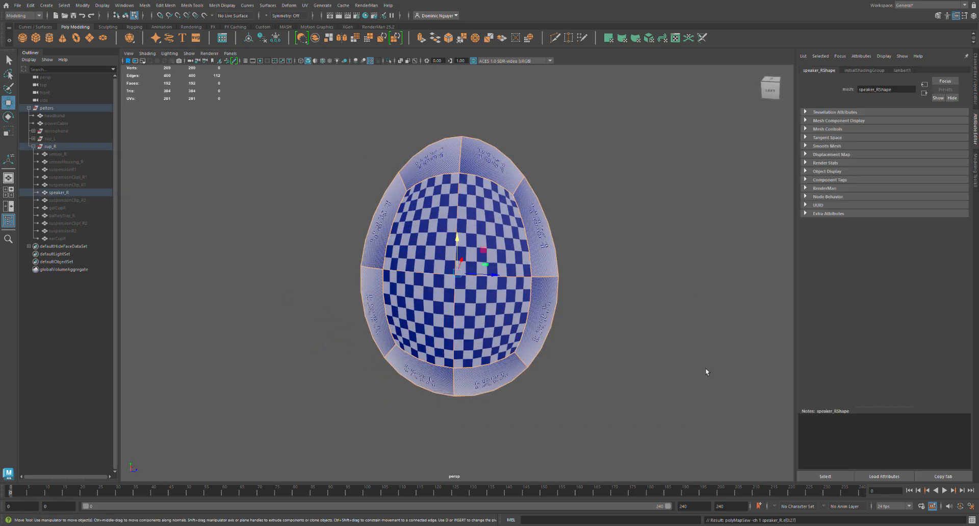
pyautogui.hotkey('shift', 's')
# Select the whole UV shell of speaker_R and unfold it.
pyautogui.hotkey('alt', 'F12')
pyautogui.click(617, 355)
pyautogui.keyDown('alt'); pyautogui.moveTo(559, 369); pyautogui.dragTo(614, 344); pyautogui.keyUp('alt')
pyautogui.hotkey('ctrl', 'u')
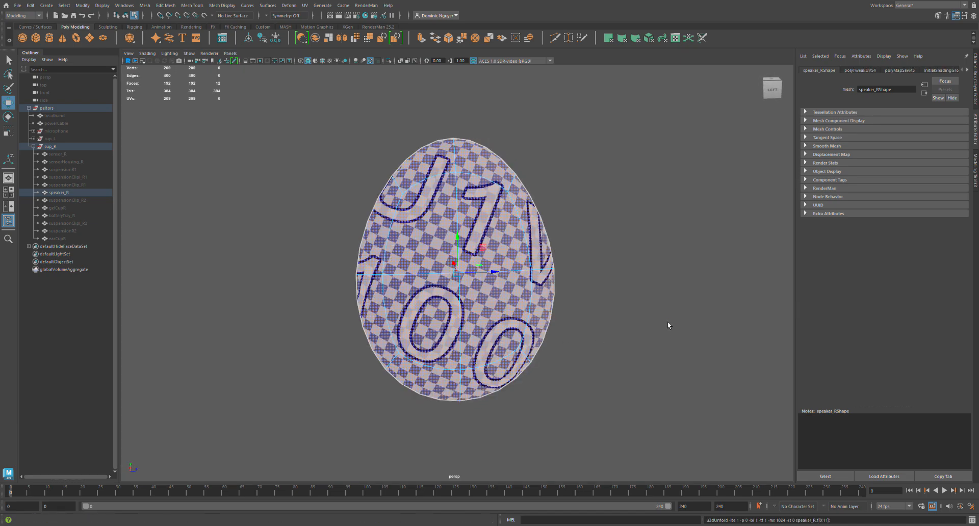
# Hide speaker_R, then show suspensionClip_R2 and frame it in the view.
pyautogui.click(76, 201)
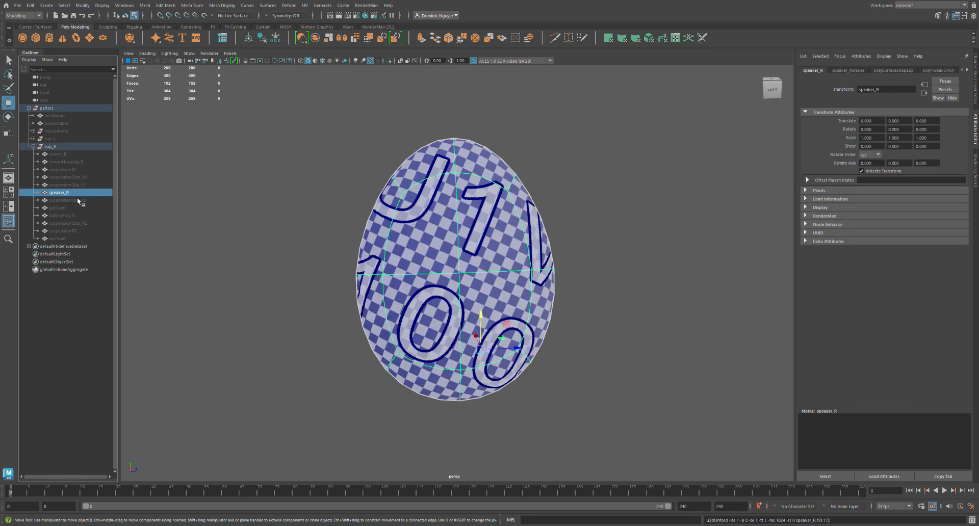
pyautogui.hotkey('ctrl', 'h')
pyautogui.hotkey('shift', 'h')
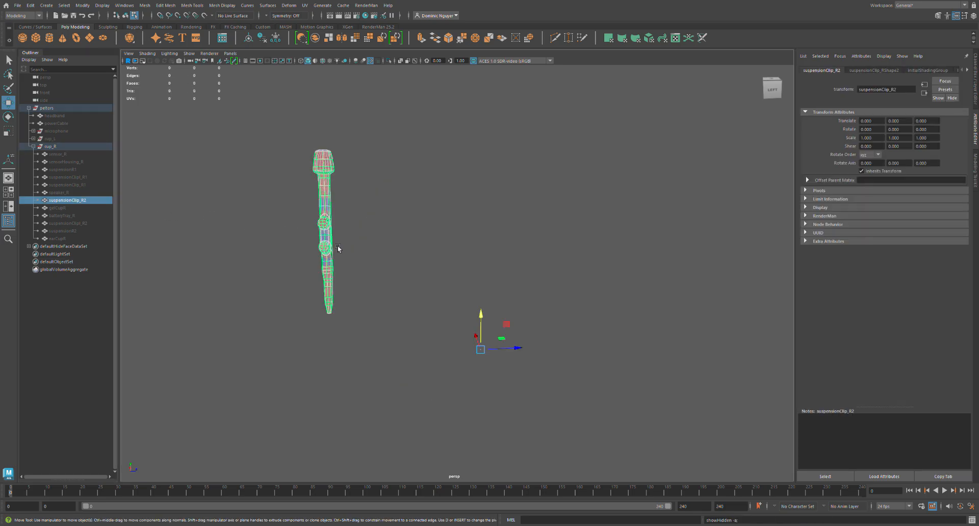
pyautogui.press('F11')
pyautogui.doubleClick(331, 251)
pyautogui.press('f')
pyautogui.keyDown('alt'); pyautogui.moveTo(353, 275); pyautogui.dragTo(436, 295); pyautogui.keyUp('alt')
pyautogui.scroll(-6, 439, 296)
pyautogui.keyDown('alt'); pyautogui.moveTo(496, 278); pyautogui.dragTo(470, 279); pyautogui.keyUp('alt')
# Select all edges of suspensionClip_R2 and sew their UVs together.
pyautogui.press('F10')
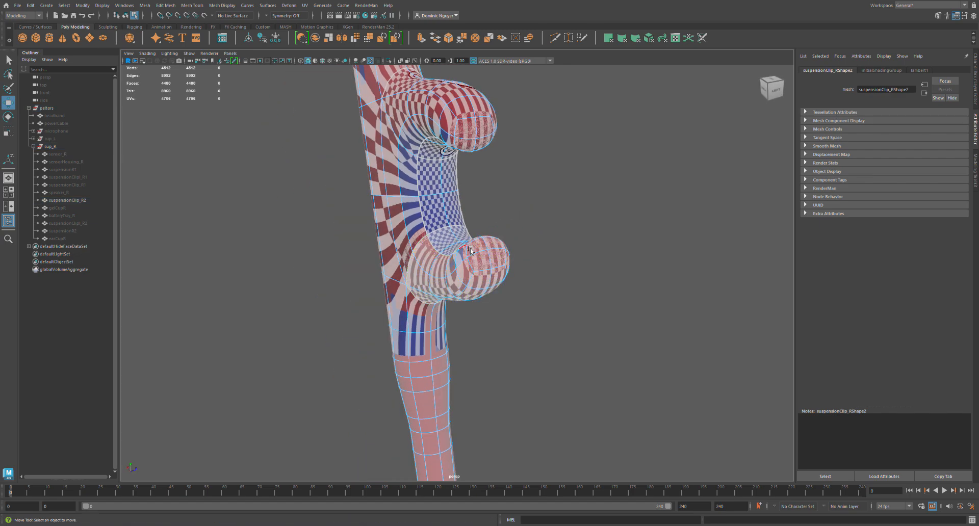
pyautogui.scroll(-8, 471, 251)
pyautogui.moveTo(389, 387); pyautogui.dragTo(508, 119)
pyautogui.hotkey('shift', 's')
# Cut the UVs along the lengthwise edge loop running through the inner side of suspensionClip_R2's hook.
pyautogui.scroll(8, 478, 278)
pyautogui.doubleClick(456, 242)
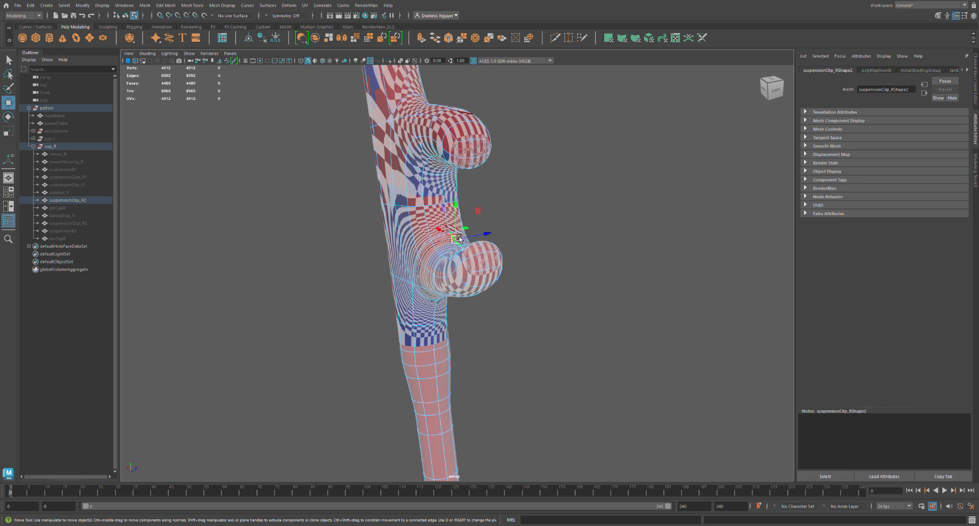
pyautogui.hotkey('shift', 'x')
# Cut the UVs along the edge loop where suspensionClip_R2's head meets its stem.
pyautogui.keyDown('alt'); pyautogui.moveTo(446, 216); pyautogui.dragTo(475, 356, button='middle'); pyautogui.keyUp('alt')
pyautogui.keyDown('alt'); pyautogui.moveTo(431, 198); pyautogui.dragTo(417, 271, button='middle'); pyautogui.keyUp('alt')
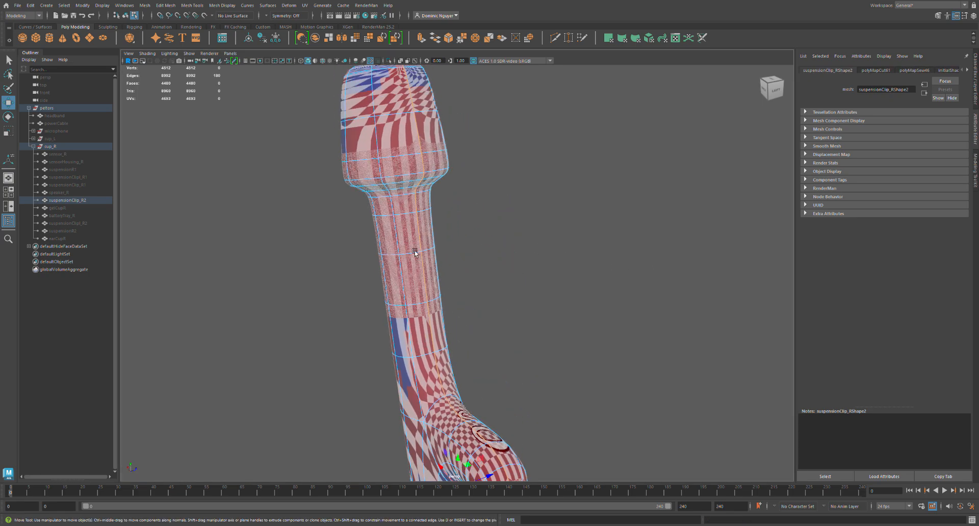
pyautogui.doubleClick(415, 197)
pyautogui.hotkey('shift', 'x')
# Select all UVs of suspensionClip_R2 and unfold them.
pyautogui.keyDown('alt'); pyautogui.moveTo(431, 224); pyautogui.dragTo(456, 222); pyautogui.keyUp('alt')
pyautogui.click(594, 228)
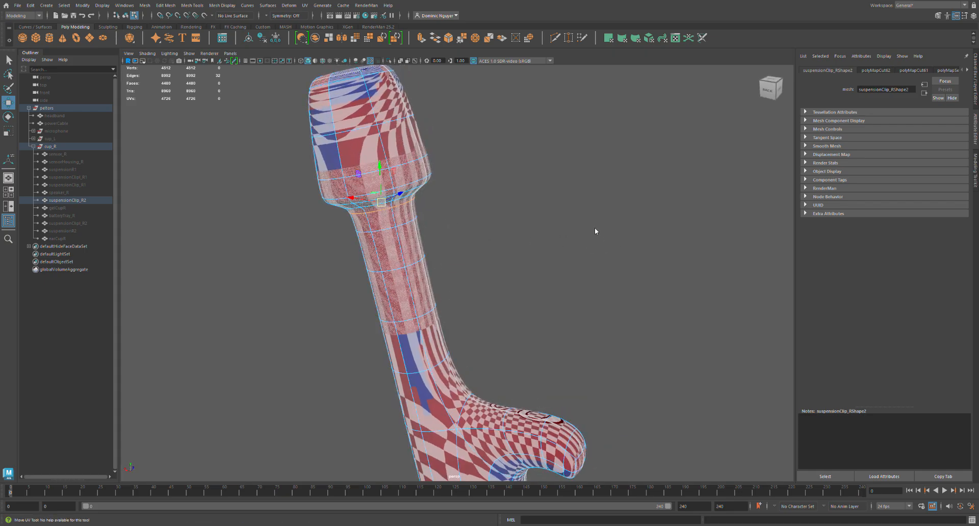
pyautogui.moveTo(447, 259); pyautogui.dragTo(398, 168)
pyautogui.hotkey('ctrl', 'u')
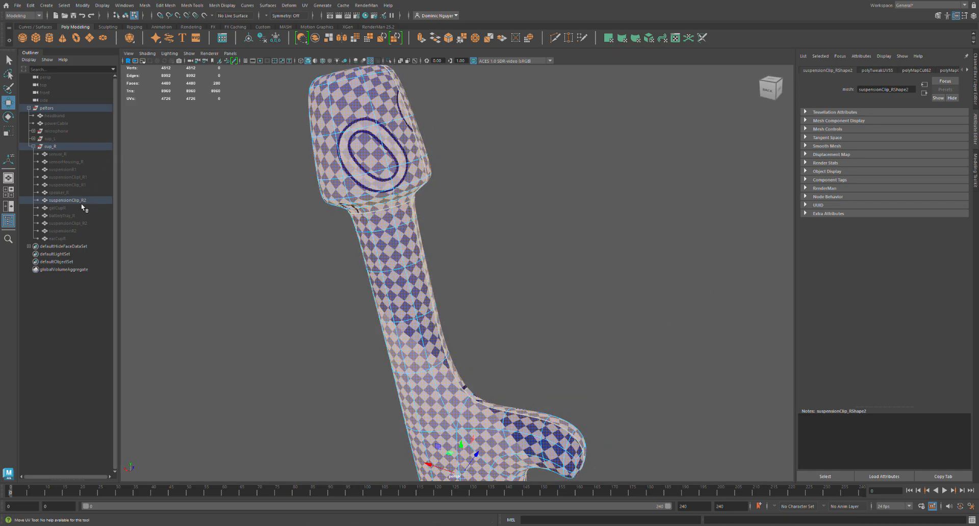
# Hide suspensionClip_R2, then show gelCupR and frame it in the view.
pyautogui.click(63, 208)
pyautogui.hotkey('ctrl', 'h')
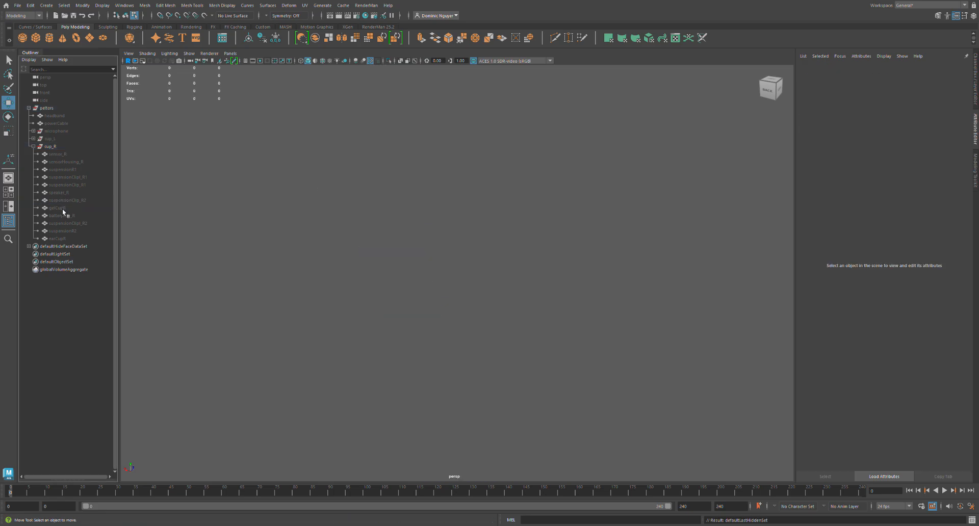
pyautogui.hotkey('ctrl', 'shift', 'h')
pyautogui.press('f')
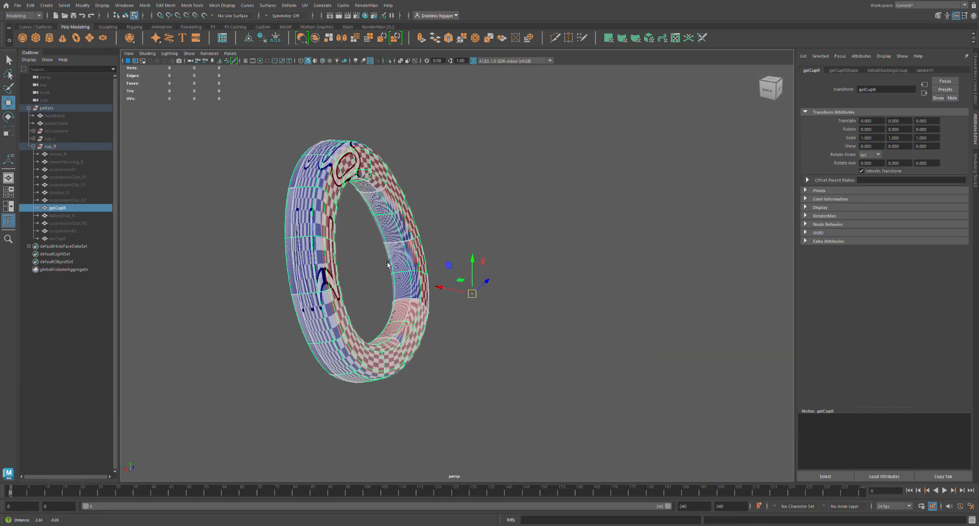
pyautogui.keyDown('alt'); pyautogui.moveTo(315, 255); pyautogui.dragTo(423, 268); pyautogui.keyUp('alt')
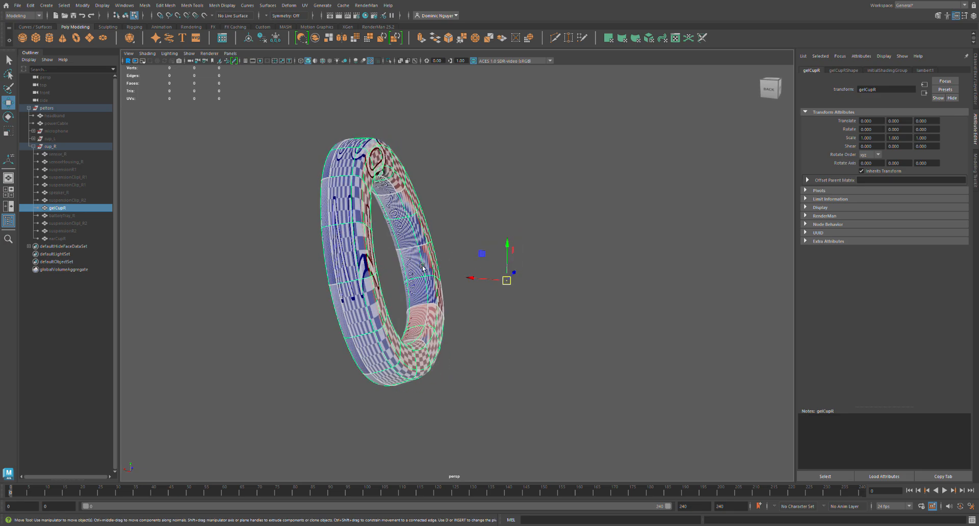
# Select all edges of gelCupR and sew their UVs together.
pyautogui.click(588, 284)
pyautogui.moveTo(278, 104); pyautogui.dragTo(806, 424)
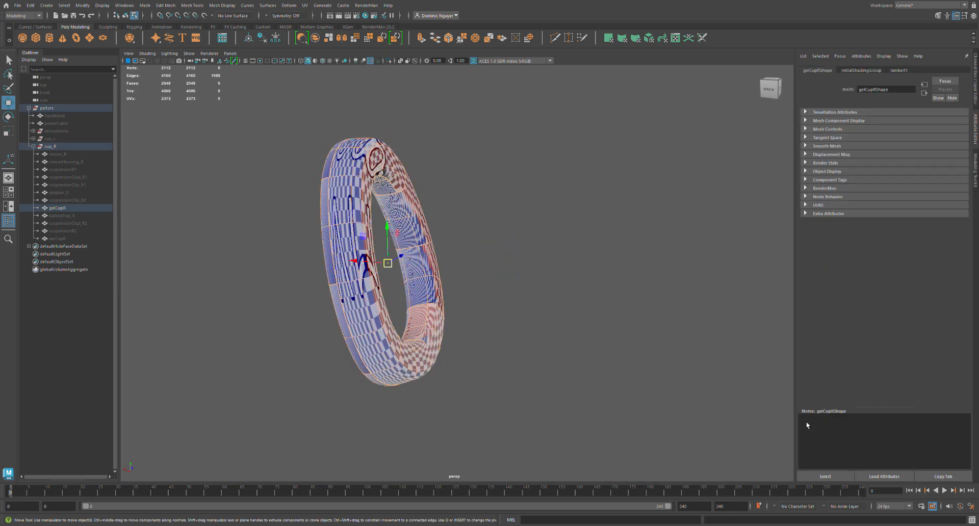
pyautogui.hotkey('shift', 's')
# Cut the UVs along an edge loop around the inner side of the gelCupR ring.
pyautogui.scroll(3, 434, 339)
pyautogui.doubleClick(422, 332)
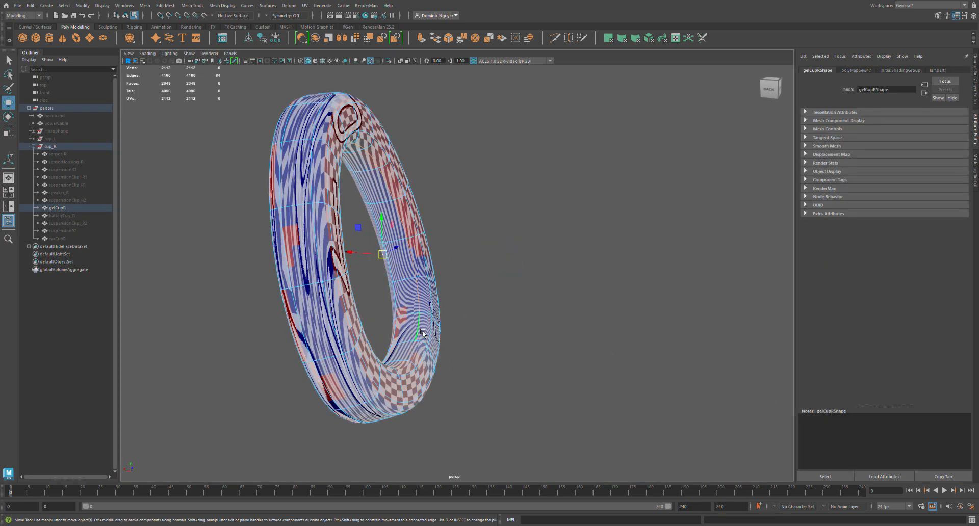
pyautogui.hotkey('shift', 'x')
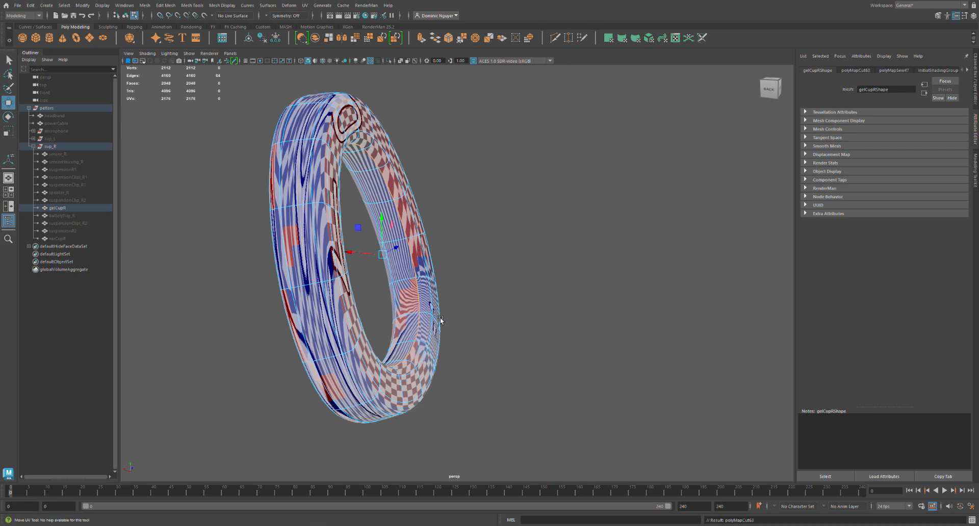
# Select the band of faces around the inside of the gelCupR ring and unfold its UVs.
pyautogui.press('F11')
pyautogui.doubleClick(413, 309)
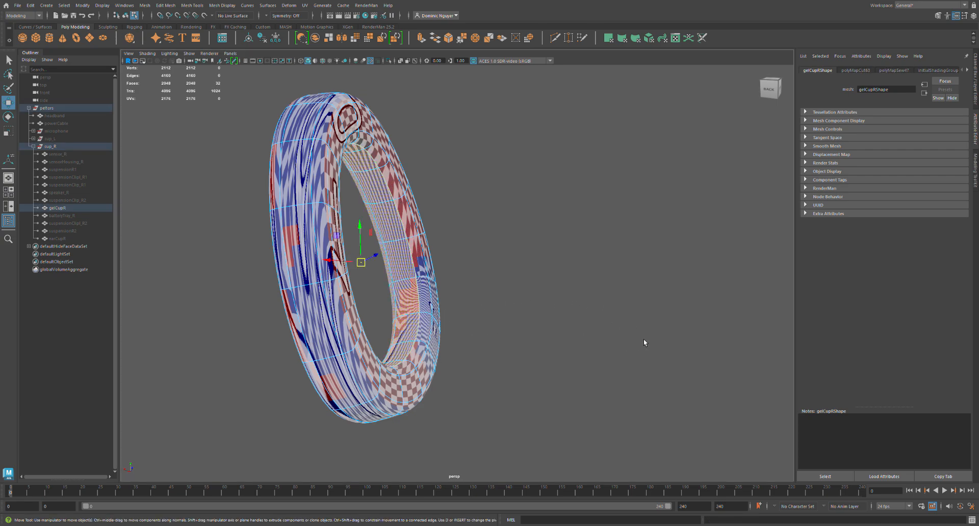
pyautogui.keyDown('alt'); pyautogui.moveTo(449, 321); pyautogui.dragTo(481, 223); pyautogui.keyUp('alt')
# Select the crosswise edges at the top and bottom of gelCupR's inner band and cut their UVs.
pyautogui.press('F10')
pyautogui.doubleClick(398, 217)
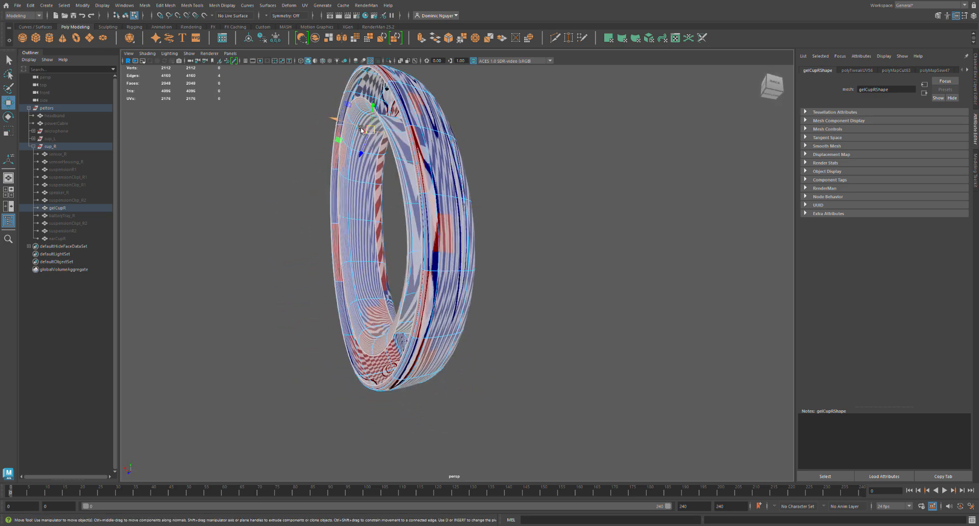
pyautogui.keyDown('alt'); pyautogui.moveTo(377, 242); pyautogui.dragTo(458, 270); pyautogui.keyUp('alt')
pyautogui.click(390, 110)
pyautogui.keyDown('shift'); pyautogui.doubleClick(378, 94); pyautogui.keyUp('shift')
pyautogui.keyDown('shift'); pyautogui.click(469, 386); pyautogui.keyUp('shift')
pyautogui.keyDown('shift'); pyautogui.doubleClick(460, 414); pyautogui.keyUp('shift')
pyautogui.hotkey('shift', 'x')
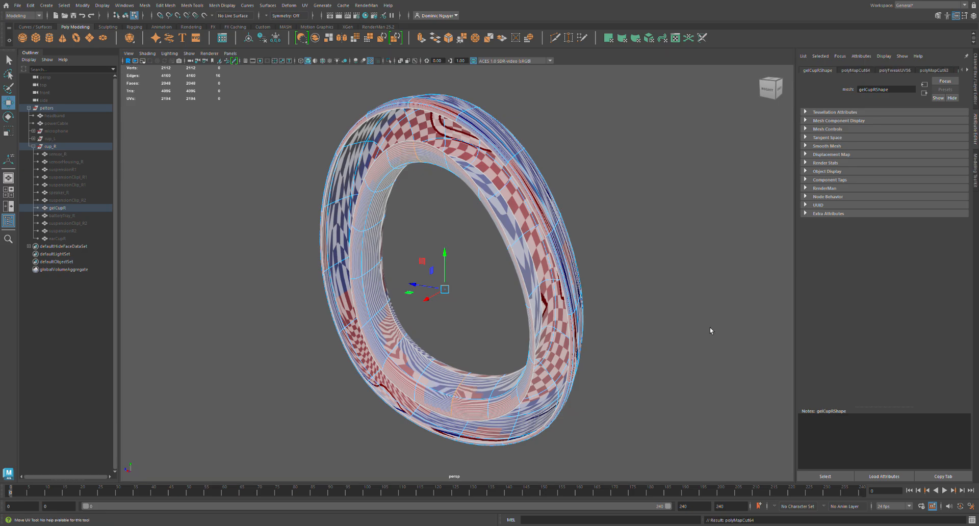
# Select the faces of both halves of gelCupR's inner band and unfold their UVs.
pyautogui.click(677, 309)
pyautogui.hotkey('ctrl', 'z')
pyautogui.moveTo(462, 399); pyautogui.dragTo(493, 402, button='right')
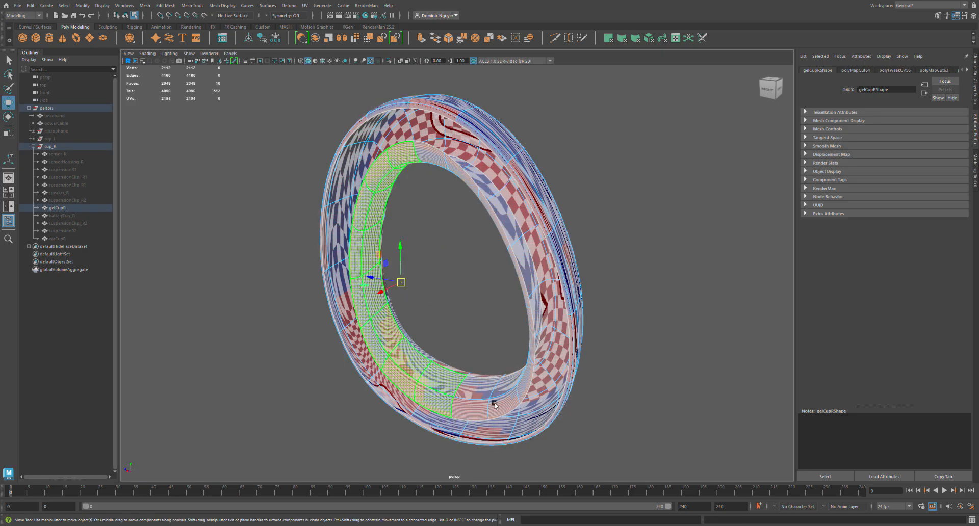
pyautogui.click(495, 404)
pyautogui.click(445, 396)
pyautogui.click(494, 400)
pyautogui.click(446, 395)
pyautogui.click(496, 406)
pyautogui.keyDown('shift'); pyautogui.click(446, 395); pyautogui.keyUp('shift')
pyautogui.hotkey('ctrl', 'u')
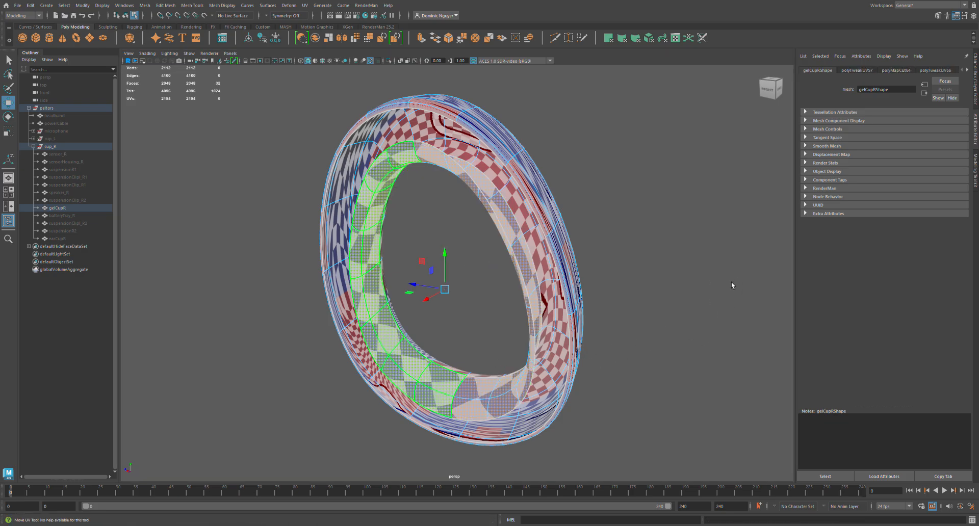
# Select the remaining outer faces of gelCupR and unfold their UVs.
pyautogui.keyDown('alt'); pyautogui.moveTo(546, 355); pyautogui.dragTo(380, 358); pyautogui.keyUp('alt')
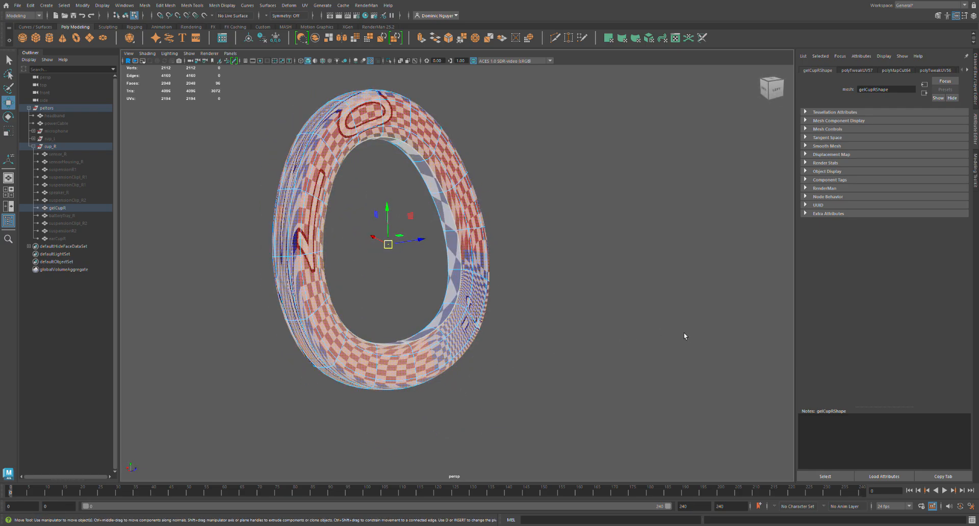
pyautogui.hotkey('ctrl', 'u')
pyautogui.keyDown('alt'); pyautogui.moveTo(453, 363); pyautogui.dragTo(371, 381); pyautogui.keyUp('alt')
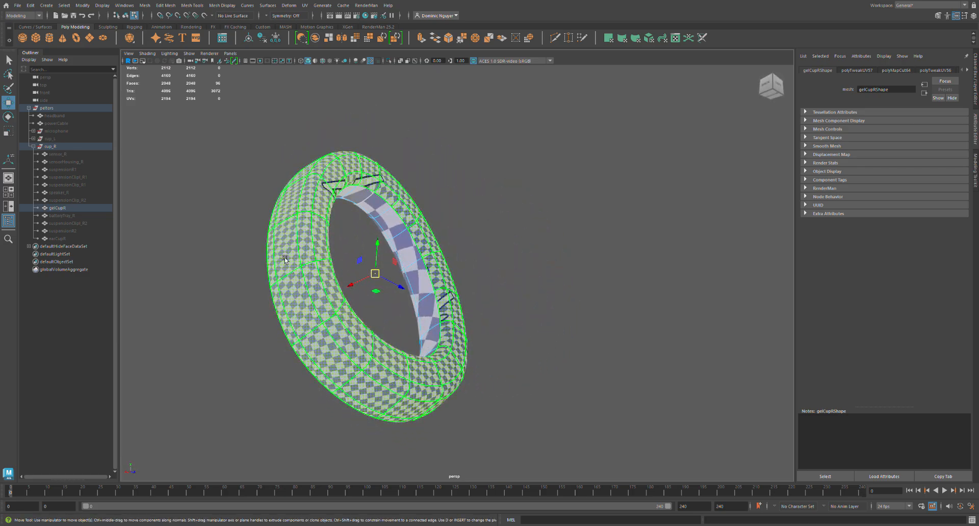
# Cut the UVs along an edge loop running around the outer side of gelCupR.
pyautogui.press('F10')
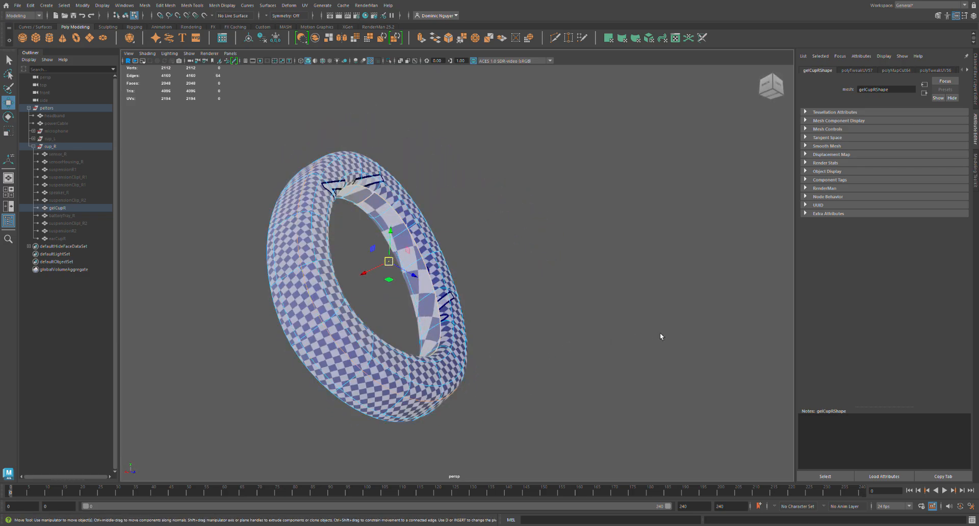
pyautogui.hotkey('shift', 'x')
pyautogui.keyDown('alt'); pyautogui.moveTo(338, 378); pyautogui.dragTo(399, 400); pyautogui.keyUp('alt')
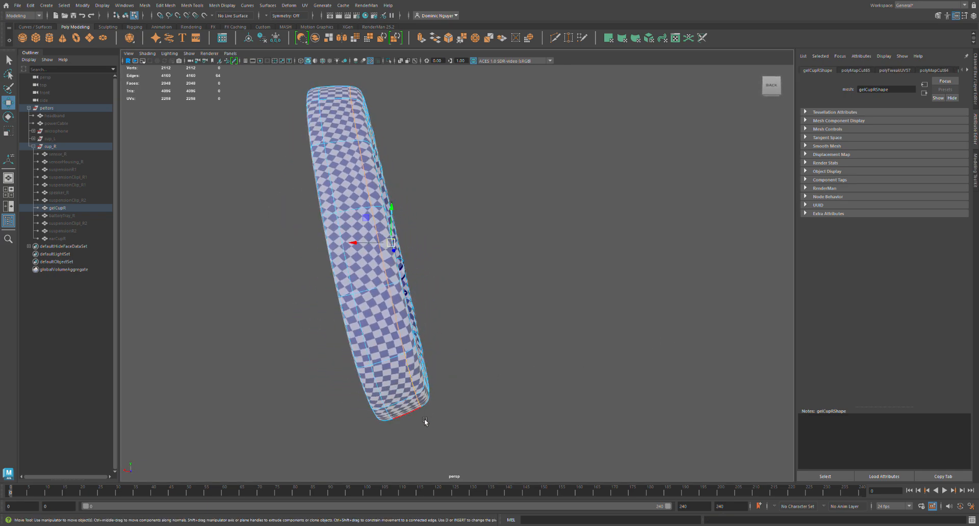
# Select the crosswise edges at the top and bottom of gelCupR's outer shells and cut their UVs.
pyautogui.keyDown('alt'); pyautogui.moveTo(440, 391); pyautogui.dragTo(479, 309); pyautogui.keyUp('alt')
pyautogui.click(456, 288)
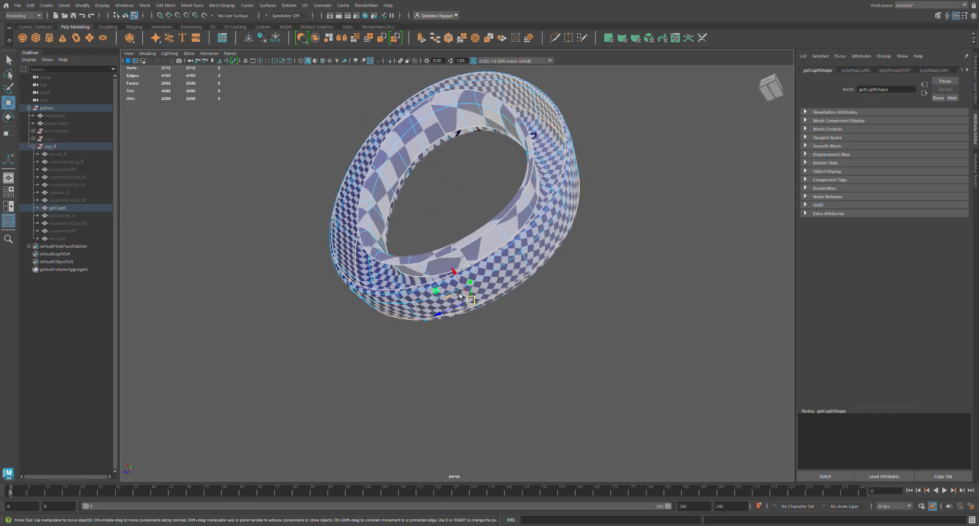
pyautogui.press('q')
pyautogui.keyDown('alt'); pyautogui.moveTo(470, 283); pyautogui.dragTo(444, 199); pyautogui.keyUp('alt')
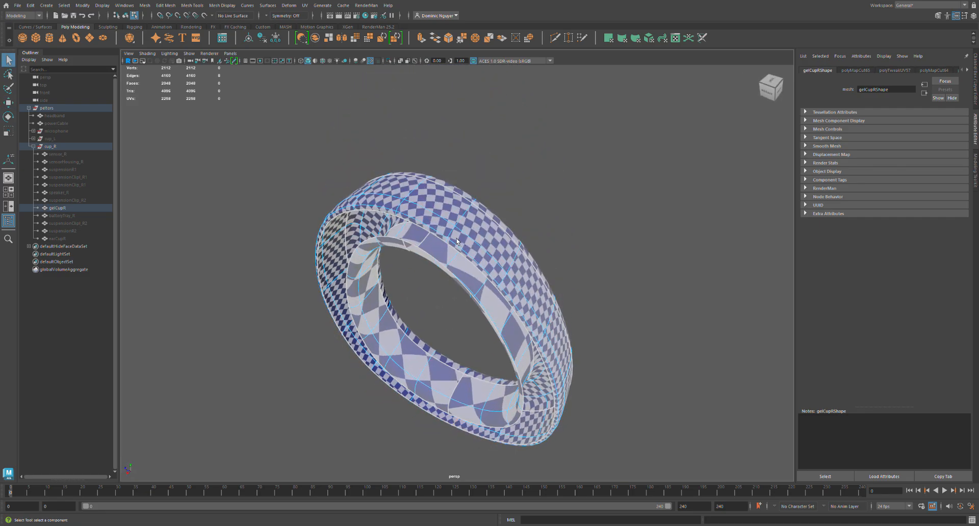
pyautogui.keyDown('shift'); pyautogui.doubleClick(403, 208); pyautogui.keyUp('shift')
pyautogui.keyDown('shift'); pyautogui.doubleClick(399, 220); pyautogui.keyUp('shift')
pyautogui.keyDown('alt'); pyautogui.moveTo(416, 317); pyautogui.dragTo(454, 225); pyautogui.keyUp('alt')
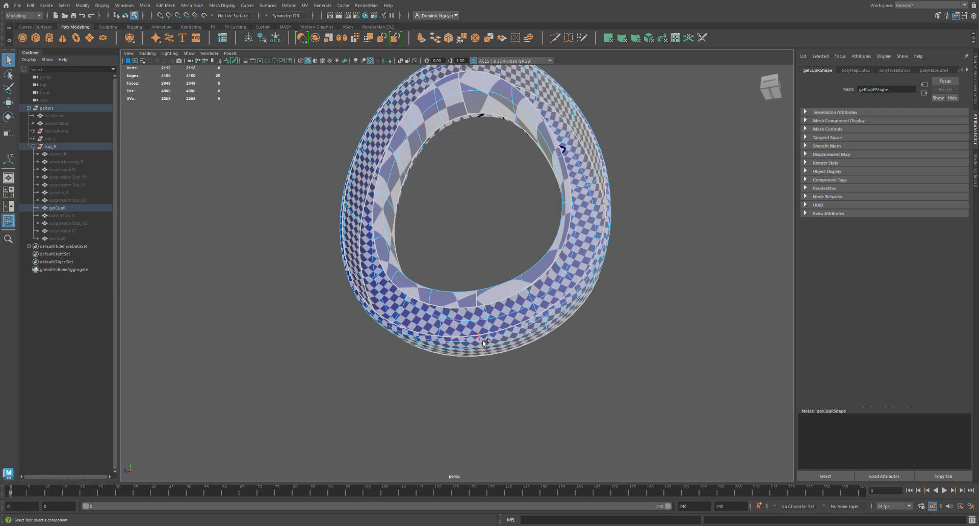
pyautogui.hotkey('shift', 'x')
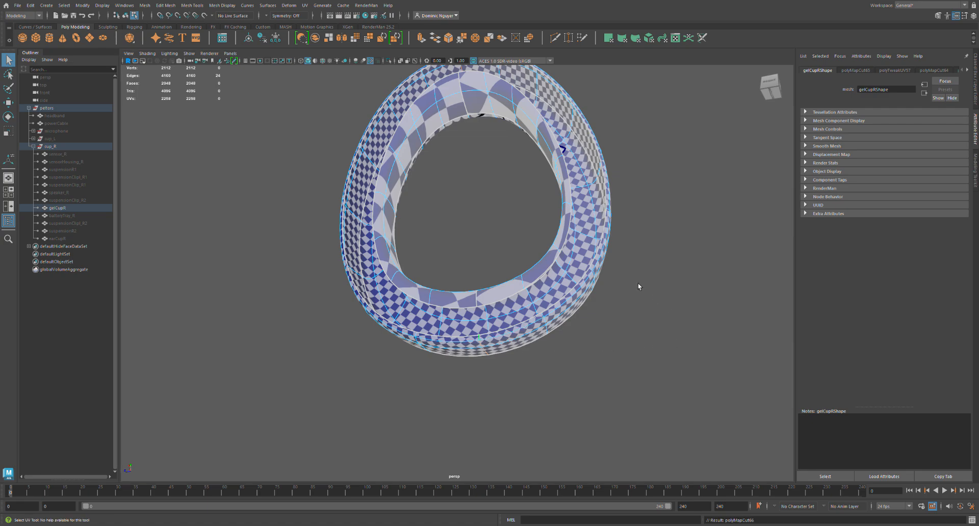
# Select the faces of gelCupR's newly cut outer shells and unfold their UVs.
pyautogui.moveTo(665, 275); pyautogui.dragTo(631, 255, button='right')
pyautogui.click(693, 234)
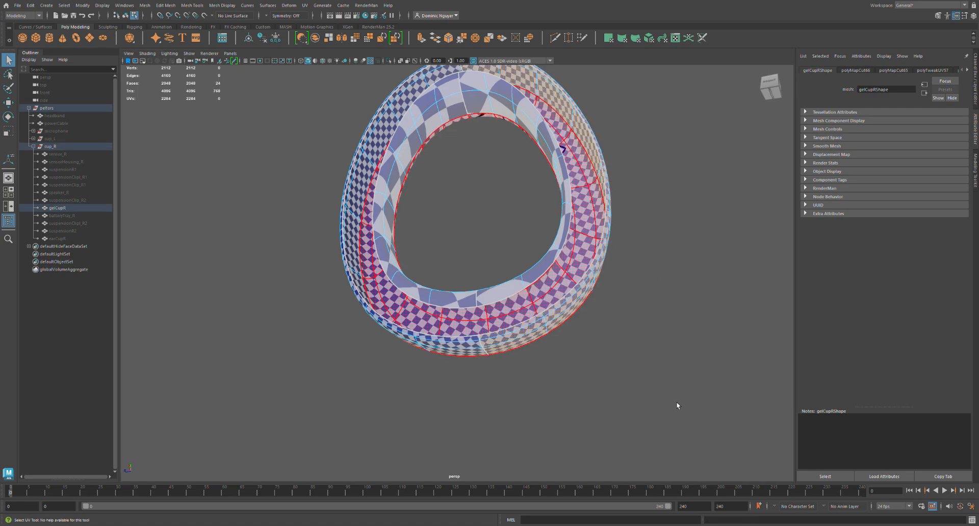
pyautogui.keyDown('shift'); pyautogui.click(678, 417); pyautogui.keyUp('shift')
pyautogui.keyDown('shift'); pyautogui.moveTo(678, 417); pyautogui.dragTo(705, 394, button='right'); pyautogui.keyUp('shift')
pyautogui.keyDown('alt'); pyautogui.moveTo(660, 373); pyautogui.dragTo(443, 390); pyautogui.keyUp('alt')
# Hide gelCupR, then show batteryTray_R and frame it in the view.
pyautogui.click(86, 209)
pyautogui.hotkey('ctrl', 'h')
pyautogui.click(85, 216)
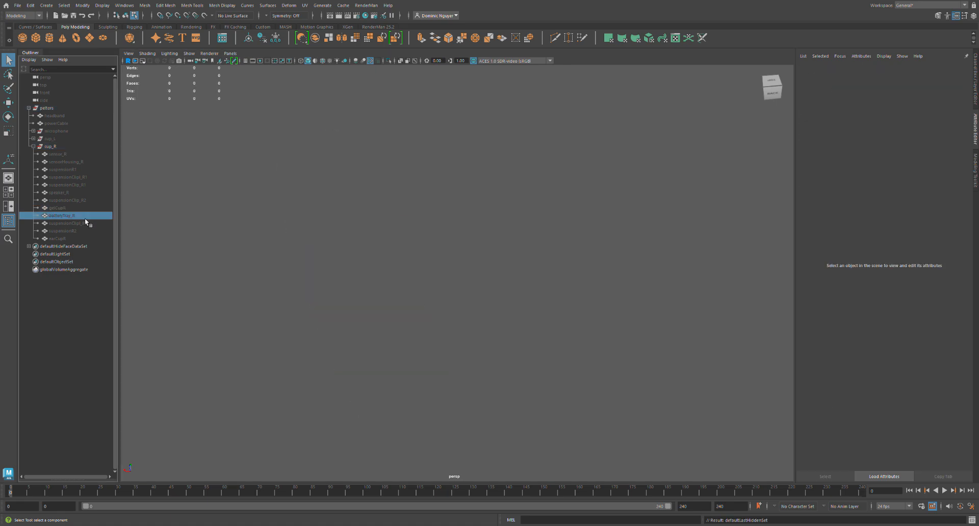
pyautogui.hotkey('shift', 'h')
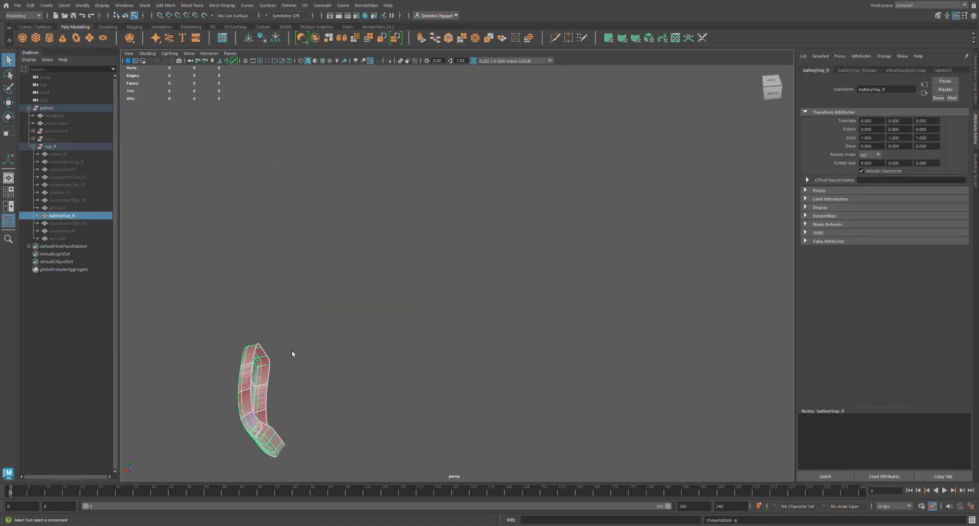
pyautogui.press('f')
pyautogui.keyDown('alt'); pyautogui.moveTo(304, 360); pyautogui.dragTo(516, 319); pyautogui.keyUp('alt')
pyautogui.moveTo(420, 293); pyautogui.dragTo(437, 295, button='right')
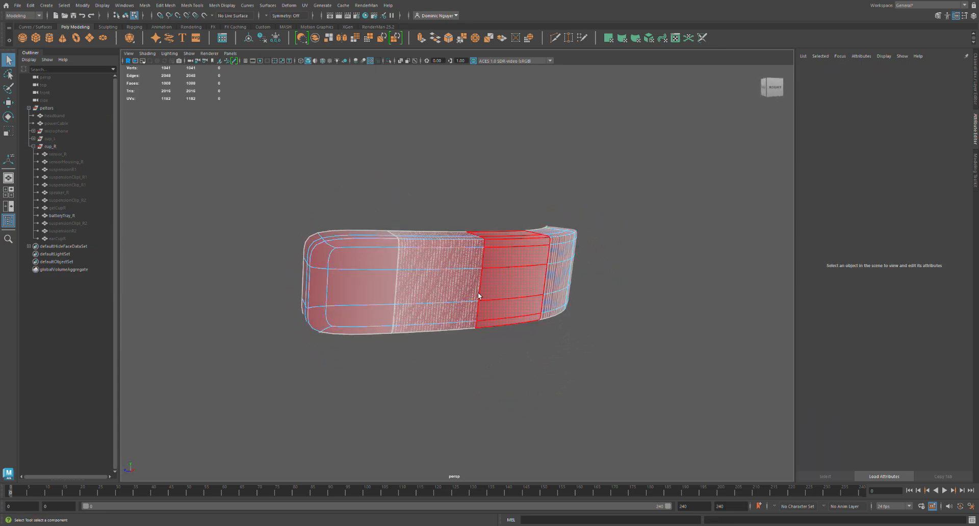
# Select all edges of batteryTray_R and sew their UVs together.
pyautogui.moveTo(241, 180); pyautogui.dragTo(692, 376)
pyautogui.hotkey('shift', 's')
pyautogui.keyDown('alt'); pyautogui.moveTo(460, 340); pyautogui.dragTo(411, 363, button='middle'); pyautogui.keyUp('alt')
pyautogui.keyDown('alt'); pyautogui.moveTo(463, 326); pyautogui.dragTo(425, 278); pyautogui.keyUp('alt')
pyautogui.keyDown('alt'); pyautogui.moveTo(462, 351); pyautogui.dragTo(358, 329); pyautogui.keyUp('alt')
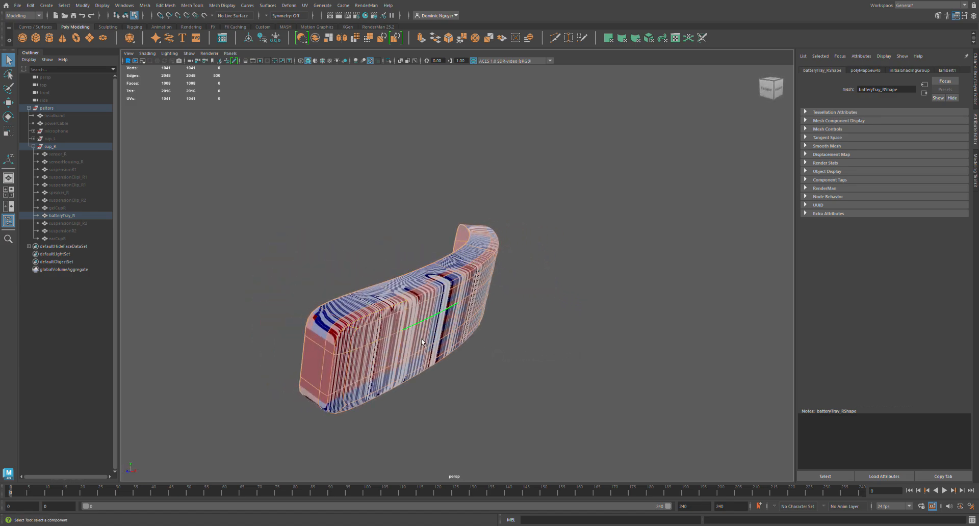
# Select all faces of the sewn batteryTray_R and unfold their UVs.
pyautogui.moveTo(672, 289); pyautogui.dragTo(685, 291, button='right')
pyautogui.click(685, 291)
pyautogui.hotkey('ctrl', 'u')
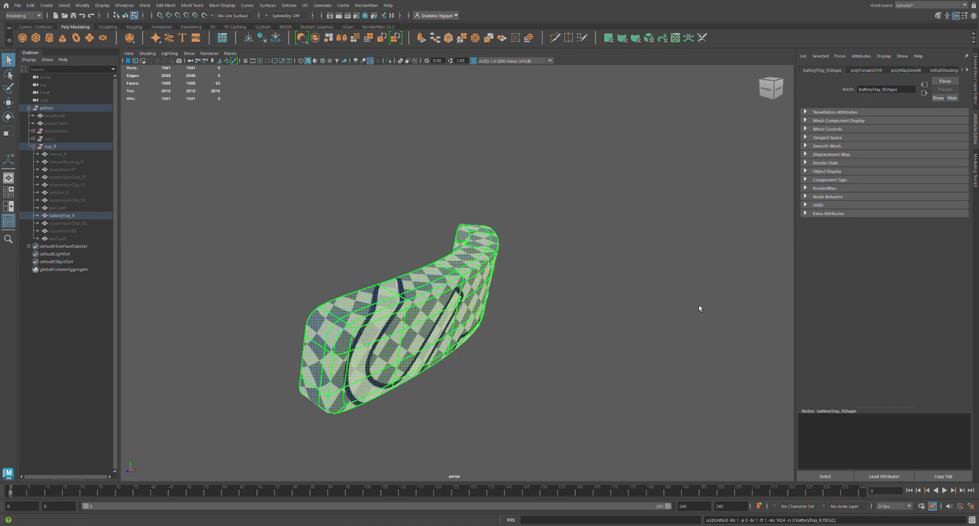
pyautogui.press('w')
pyautogui.moveTo(677, 272); pyautogui.dragTo(704, 295, button='middle')
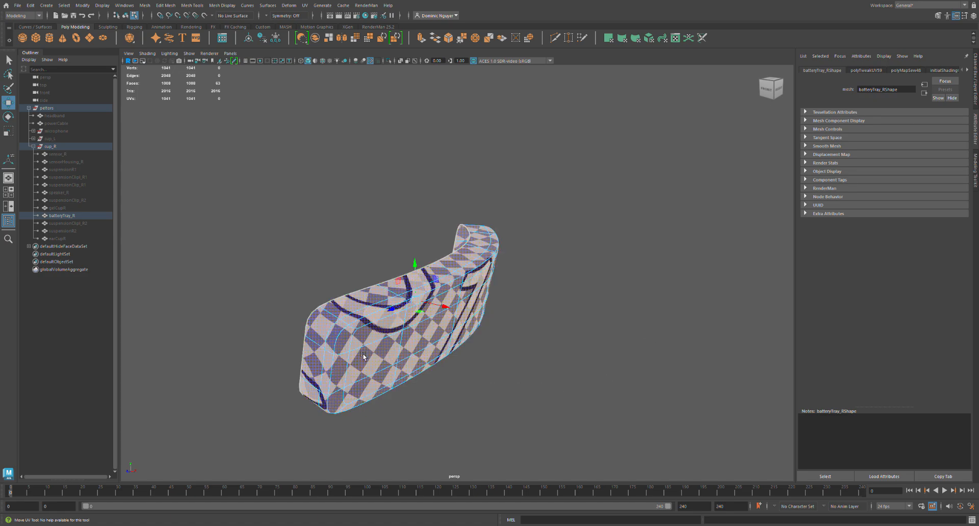
# Select the short edge segments at the upper corners of batteryTray_R's ends and cut their UVs.
pyautogui.scroll(4, 360, 353)
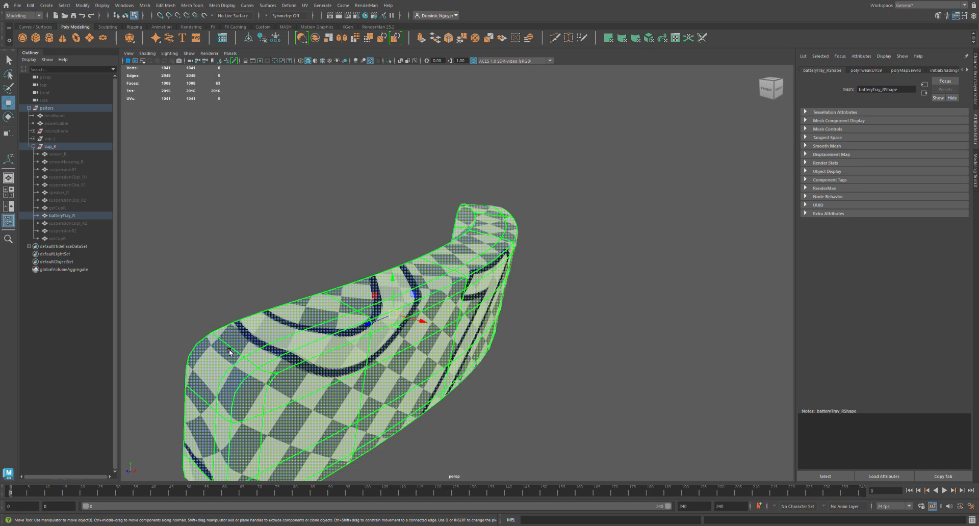
pyautogui.moveTo(265, 358); pyautogui.dragTo(255, 243, button='right')
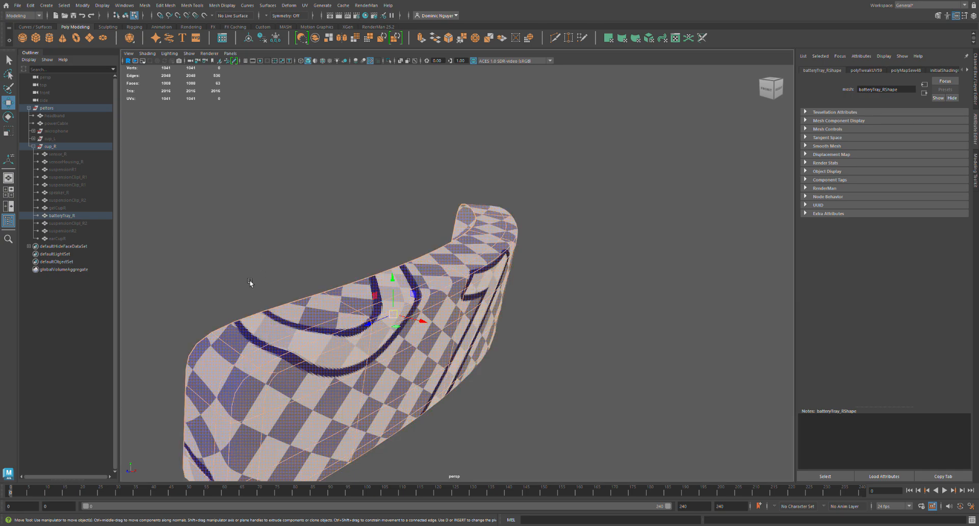
pyautogui.doubleClick(230, 346)
pyautogui.keyDown('shift'); pyautogui.click(271, 378); pyautogui.keyUp('shift')
pyautogui.click(251, 301)
pyautogui.doubleClick(250, 360)
pyautogui.keyDown('shift'); pyautogui.doubleClick(243, 356); pyautogui.keyUp('shift')
pyautogui.keyDown('alt'); pyautogui.moveTo(273, 369); pyautogui.dragTo(231, 352); pyautogui.keyUp('alt')
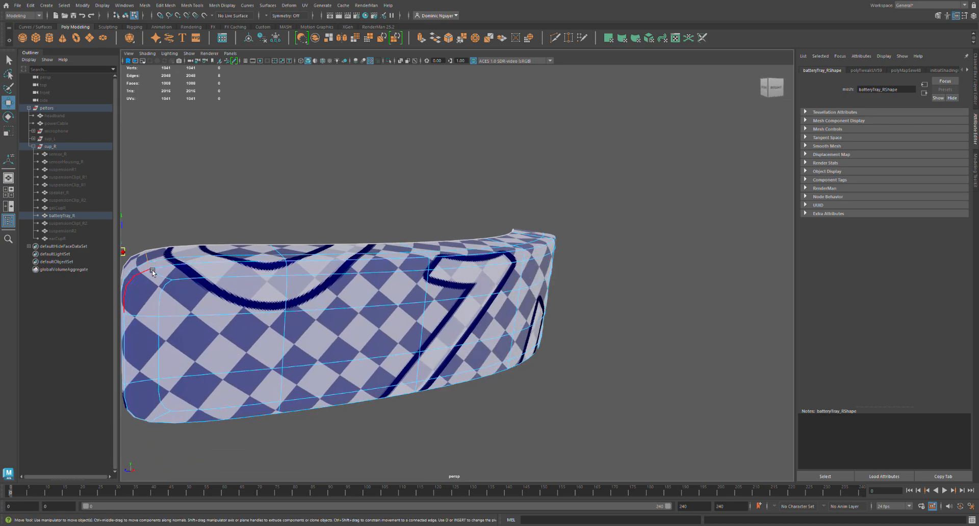
pyautogui.keyDown('alt'); pyautogui.moveTo(197, 284); pyautogui.dragTo(249, 284); pyautogui.keyUp('alt')
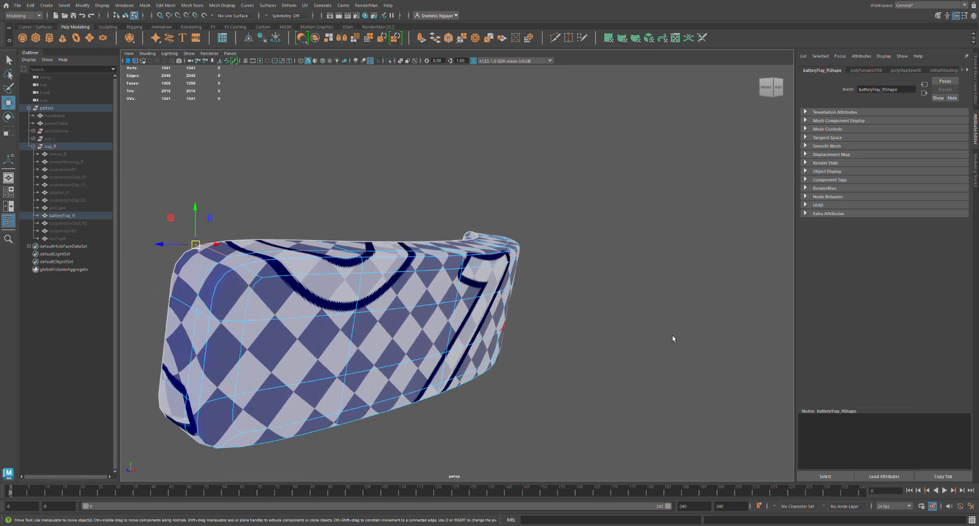
pyautogui.hotkey('shift', 'x')
# Unfold all UVs of batteryTray_R again with the upper corner cuts in place.
pyautogui.hotkey('alt', 'F12')
pyautogui.click(678, 294)
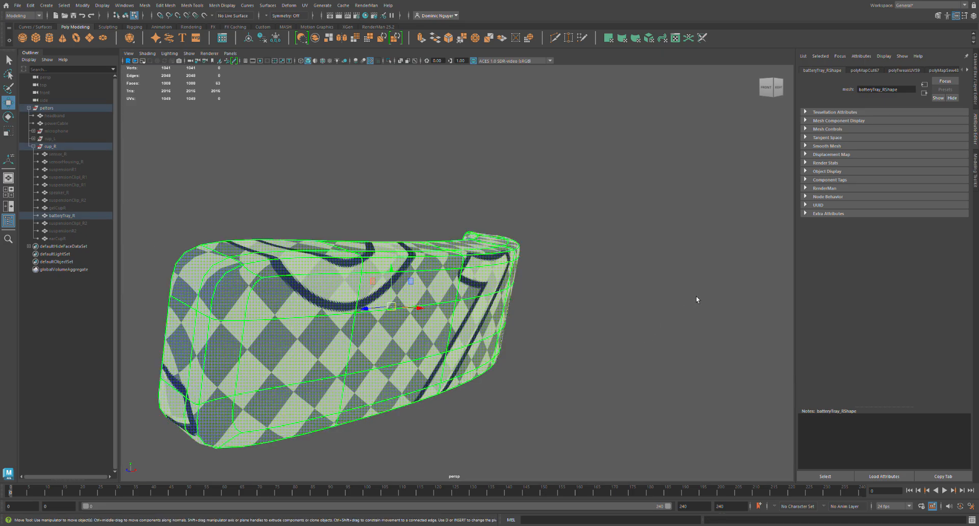
pyautogui.hotkey('ctrl', 'u')
pyautogui.press('F8')
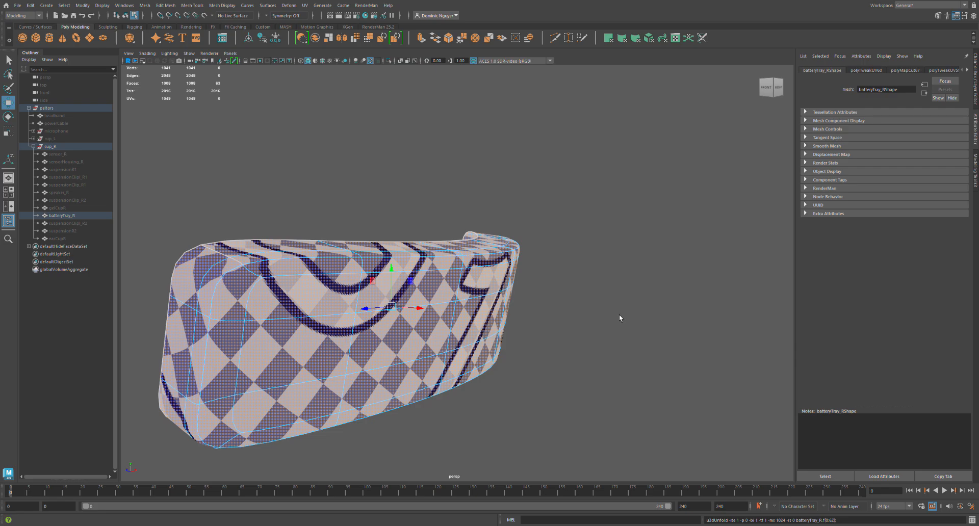
pyautogui.press('F8')
pyautogui.keyDown('alt'); pyautogui.moveTo(798, 204); pyautogui.dragTo(807, 237, button='middle'); pyautogui.keyUp('alt')
pyautogui.press('F8')
pyautogui.press('F8')
# Select the edge segments at the lower corner of batteryTray_R's near end and cut their UVs.
pyautogui.keyDown('alt'); pyautogui.moveTo(372, 327); pyautogui.dragTo(360, 359); pyautogui.keyUp('alt')
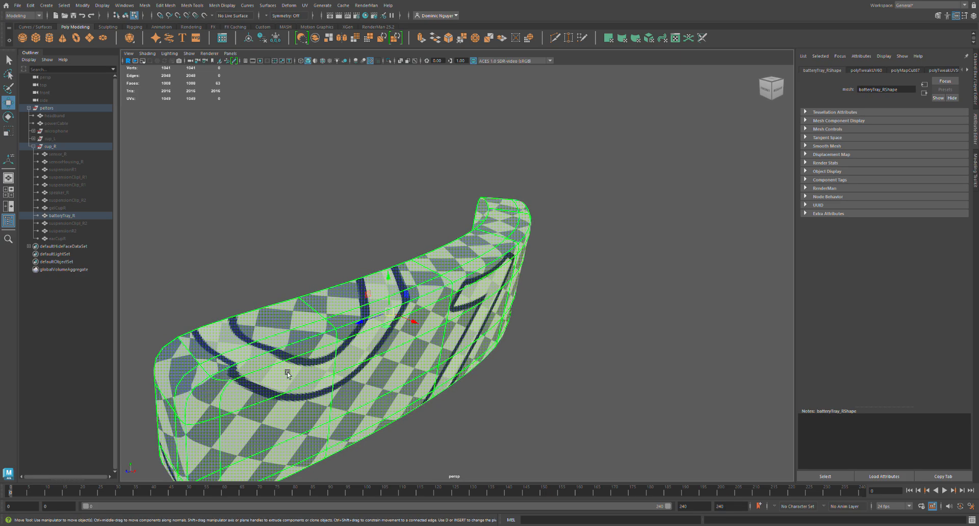
pyautogui.keyDown('alt'); pyautogui.moveTo(293, 373); pyautogui.dragTo(319, 341); pyautogui.keyUp('alt')
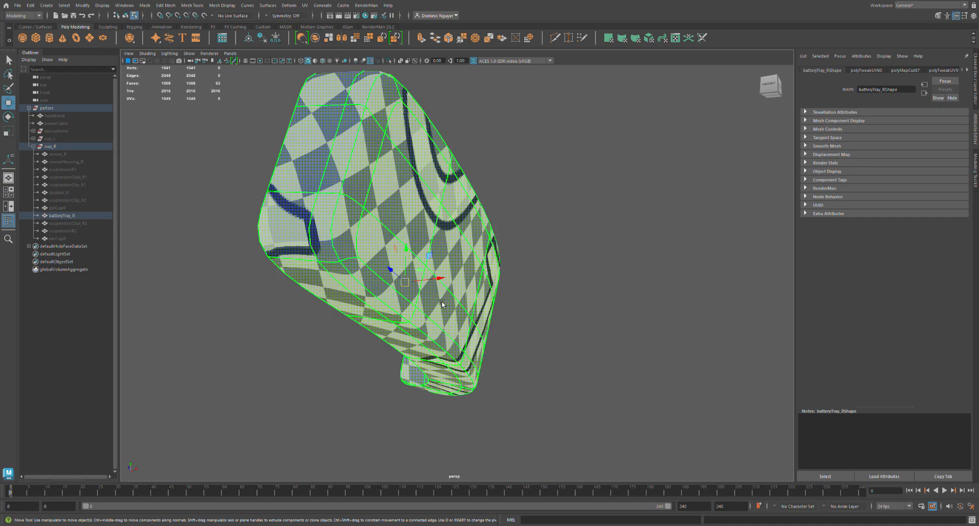
pyautogui.press('F10')
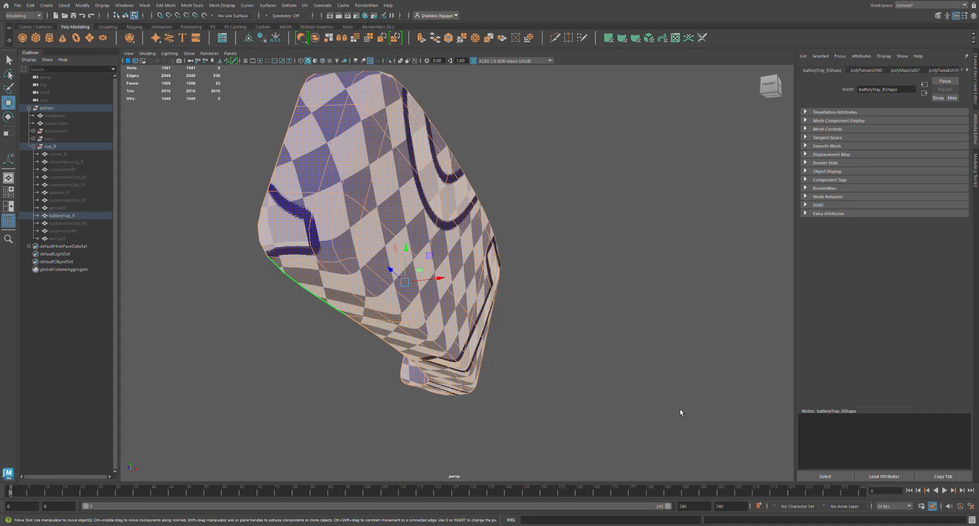
pyautogui.hotkey('ctrl', 'z')
pyautogui.hotkey('ctrl', 'z')
pyautogui.hotkey('ctrl', 'z')
pyautogui.hotkey('ctrl', 'z')
pyautogui.hotkey('ctrl', 'z')
pyautogui.hotkey('ctrl', 'z')
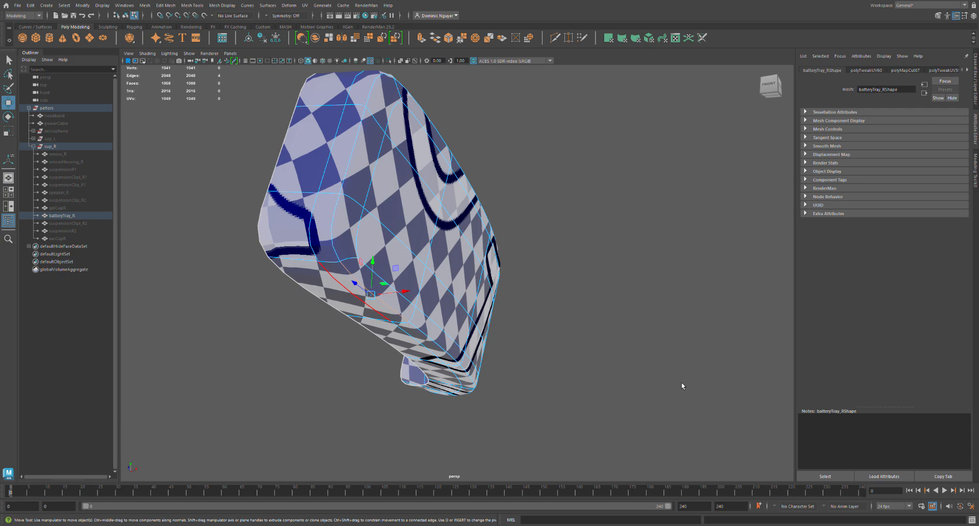
pyautogui.hotkey('ctrl', 'z')
pyautogui.hotkey('ctrl', 'z')
pyautogui.hotkey('ctrl', 'z')
pyautogui.hotkey('ctrl', 'z')
pyautogui.hotkey('ctrl', 'z')
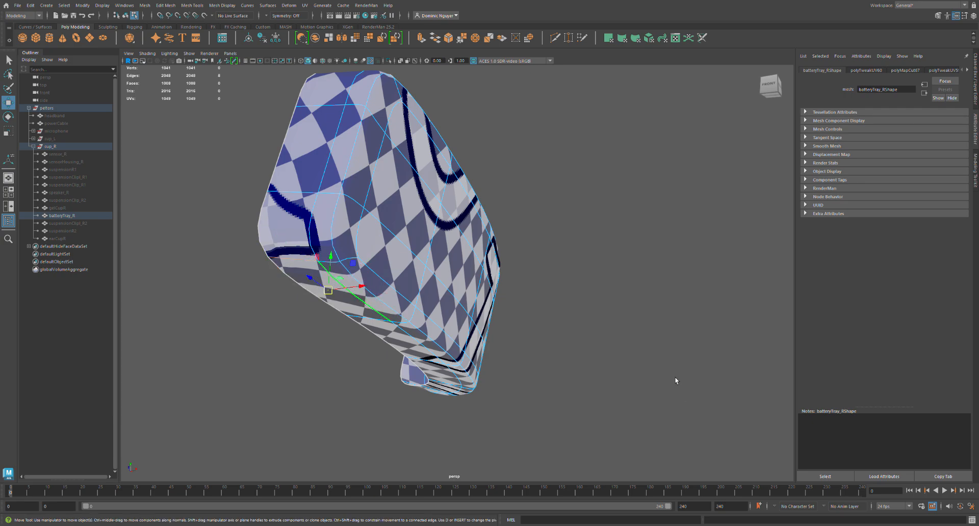
pyautogui.hotkey('ctrl', 'z')
pyautogui.hotkey('ctrl', 'z')
pyautogui.hotkey('ctrl', 'z')
pyautogui.hotkey('ctrl', 'z')
pyautogui.hotkey('ctrl', 'z')
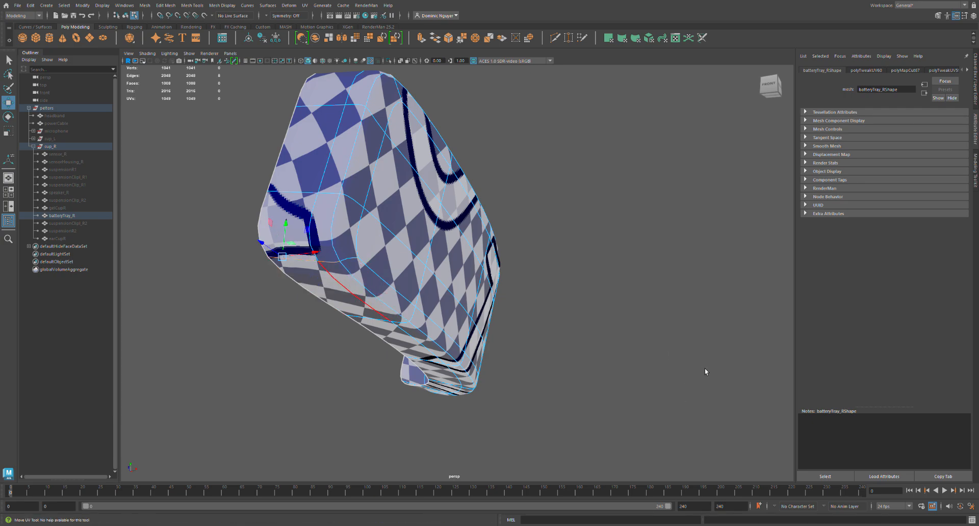
pyautogui.hotkey('ctrl', 'z')
pyautogui.hotkey('ctrl', 'z')
pyautogui.hotkey('ctrl', 'z')
pyautogui.hotkey('ctrl', 'z')
pyautogui.hotkey('ctrl', 'z')
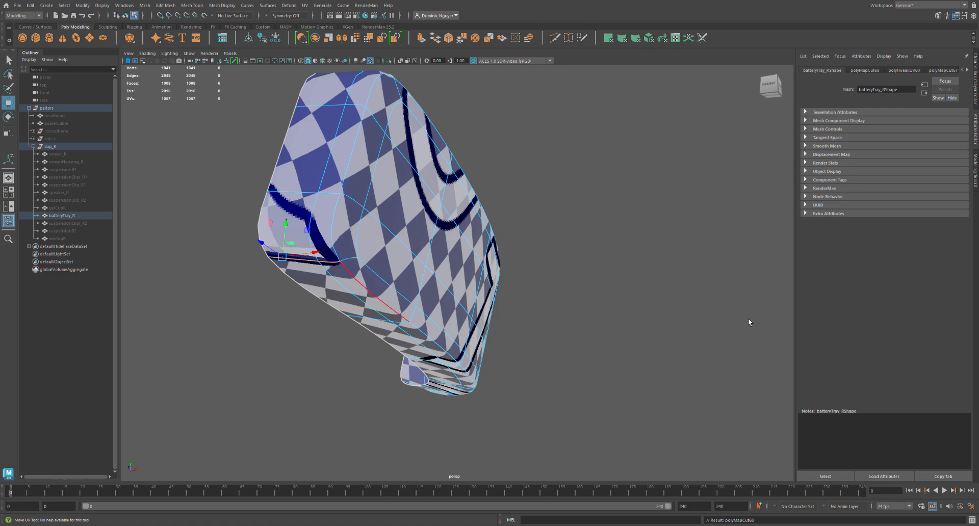
# Select the matching lower corner edges at batteryTray_R's far end and cut their UVs.
pyautogui.doubleClick(833, 235)
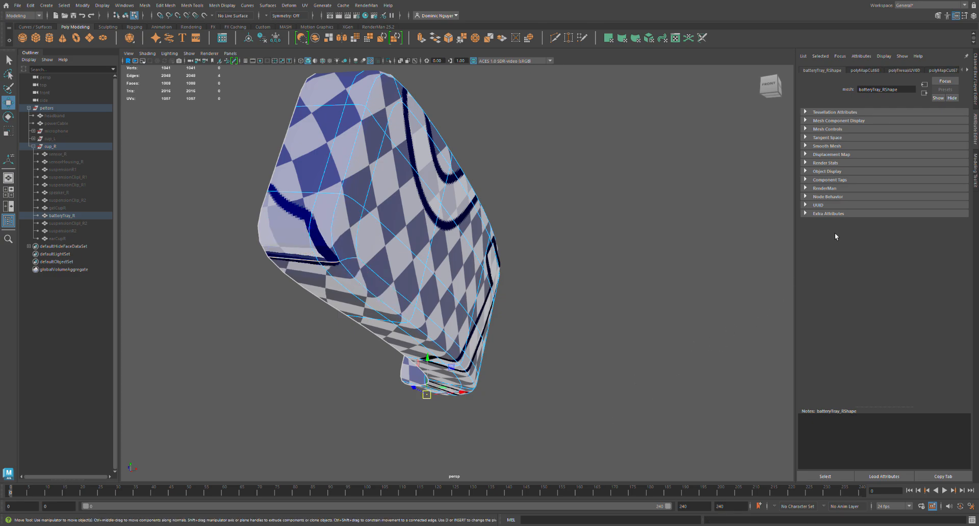
pyautogui.keyDown('shift'); pyautogui.doubleClick(819, 245); pyautogui.keyUp('shift')
pyautogui.hotkey('shift', 'x')
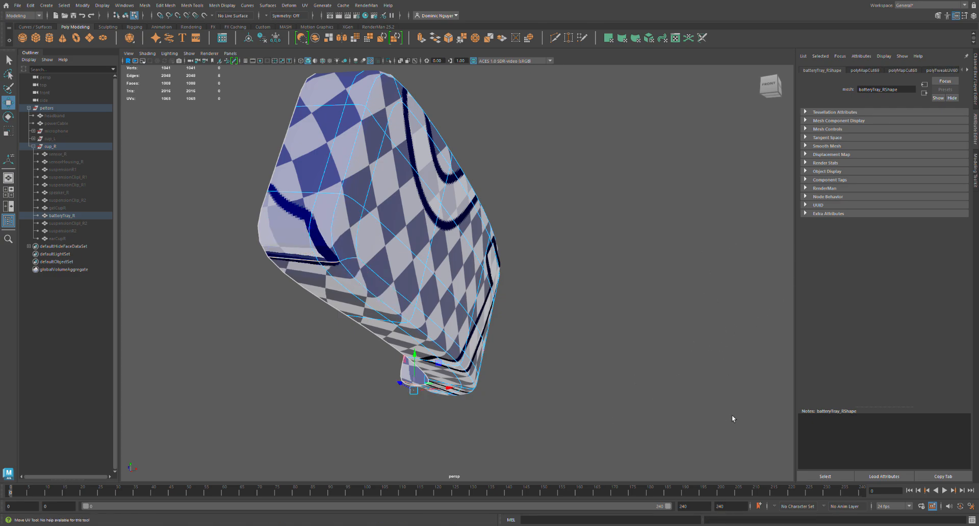
# Cut the UVs at the remaining corner edge segments of batteryTray_R and unfold all its UVs again.
pyautogui.doubleClick(770, 291)
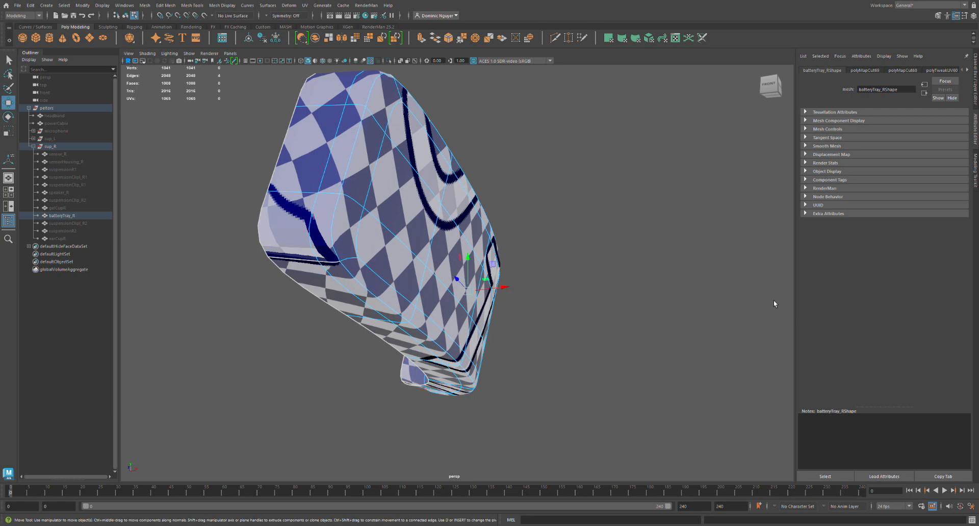
pyautogui.keyDown('shift'); pyautogui.doubleClick(784, 268); pyautogui.keyUp('shift')
pyautogui.hotkey('shift', 'x')
pyautogui.press('F11')
pyautogui.doubleClick(713, 293)
pyautogui.hotkey('ctrl', 'u')
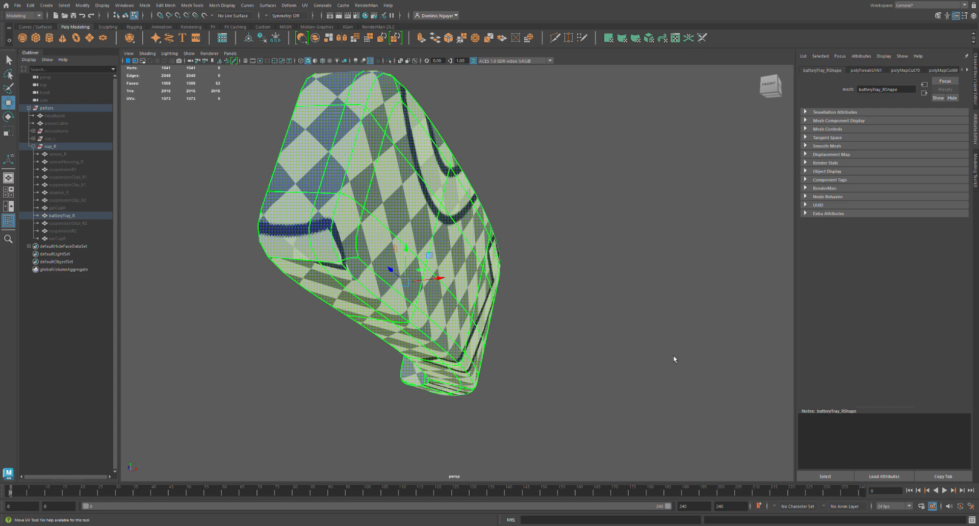
pyautogui.moveTo(721, 305); pyautogui.dragTo(686, 298)
pyautogui.keyDown('alt'); pyautogui.moveTo(500, 309); pyautogui.dragTo(326, 316); pyautogui.keyUp('alt')
# Hide batteryTray_R and show suspensionClipt_R2, framed from the side.
pyautogui.click(89, 215)
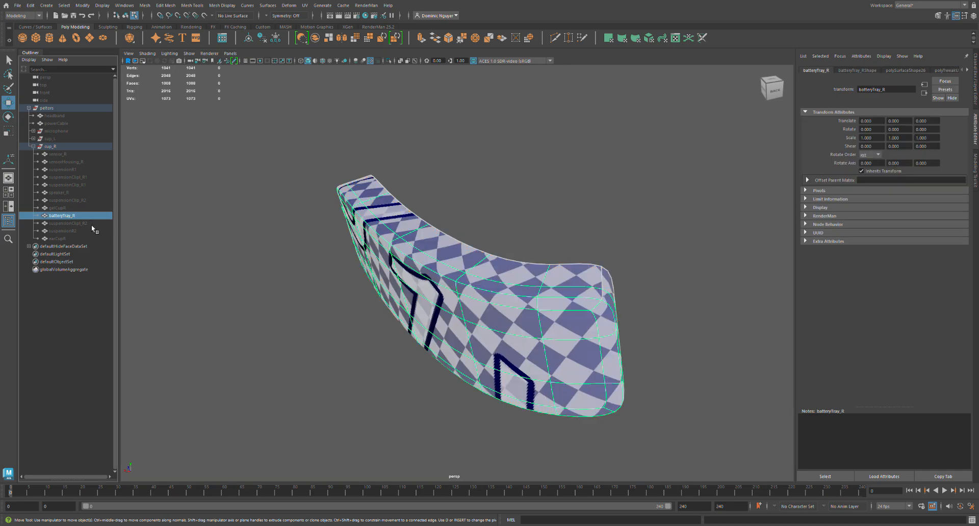
pyautogui.hotkey('ctrl', 'h')
pyautogui.click(85, 230)
pyautogui.click(85, 225)
pyautogui.hotkey('shift', 'h')
pyautogui.press('f')
pyautogui.keyDown('alt'); pyautogui.moveTo(376, 300); pyautogui.dragTo(499, 284); pyautogui.keyUp('alt')
pyautogui.click(488, 322)
pyautogui.keyDown('alt'); pyautogui.moveTo(513, 276); pyautogui.dragTo(458, 277, button='middle'); pyautogui.keyUp('alt')
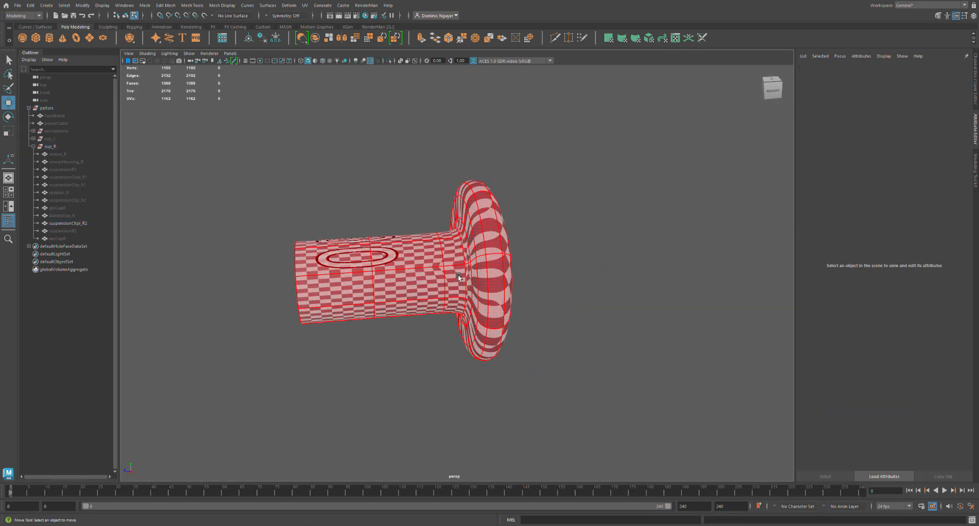
# Sew all UV edges of suspensionClipt_R2 and cut an edge loop where the shaft meets the disc.
pyautogui.click(458, 276)
pyautogui.moveTo(248, 148); pyautogui.dragTo(551, 397)
pyautogui.hotkey('shift', 's')
pyautogui.keyDown('alt'); pyautogui.moveTo(478, 338); pyautogui.dragTo(450, 295); pyautogui.keyUp('alt')
pyautogui.doubleClick(472, 310)
pyautogui.hotkey('shift', 'x')
# Cut a lengthwise UV seam along suspensionClipt_R2's shaft and another seam on its disc.
pyautogui.click(400, 337)
pyautogui.click(455, 299)
pyautogui.keyDown('shift'); pyautogui.doubleClick(321, 274); pyautogui.keyUp('shift')
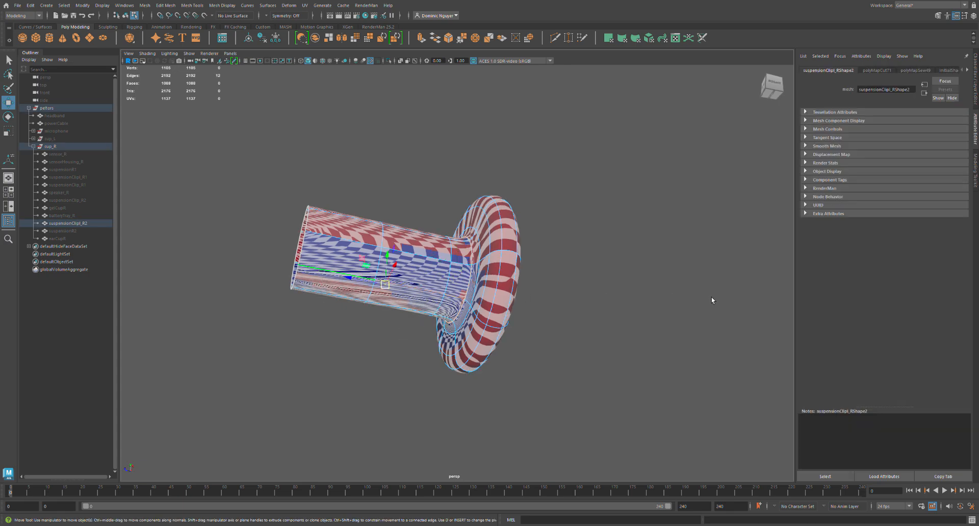
pyautogui.hotkey('shift', 'x')
pyautogui.doubleClick(497, 321)
pyautogui.hotkey('shift', 'x')
# Sew the selected edge near suspensionClipt_R2's disc and unfold its shaft and disc shells.
pyautogui.keyDown('alt'); pyautogui.moveTo(526, 258); pyautogui.dragTo(515, 332); pyautogui.keyUp('alt')
pyautogui.click(496, 239)
pyautogui.hotkey('shift', 's')
pyautogui.click(619, 258)
pyautogui.moveTo(525, 377); pyautogui.dragTo(381, 296)
pyautogui.hotkey('ctrl', 'u')
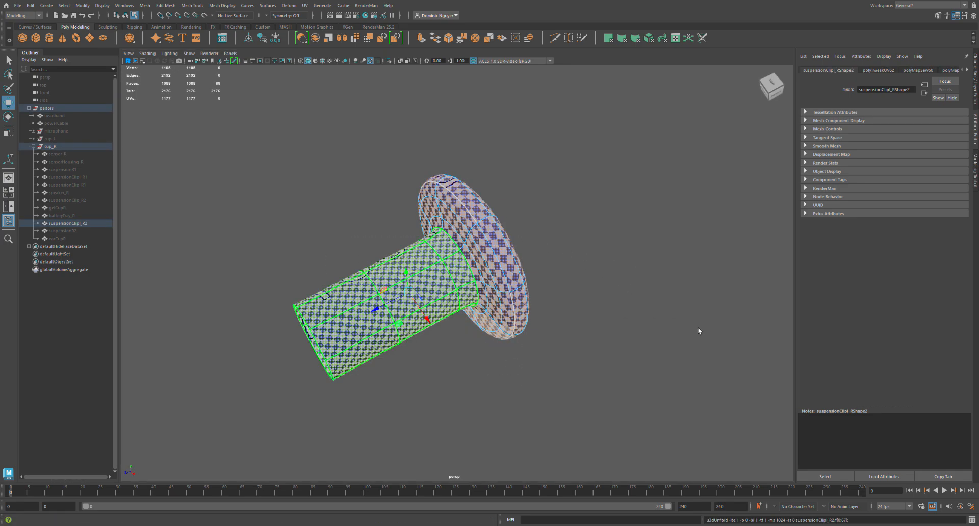
pyautogui.click(840, 353)
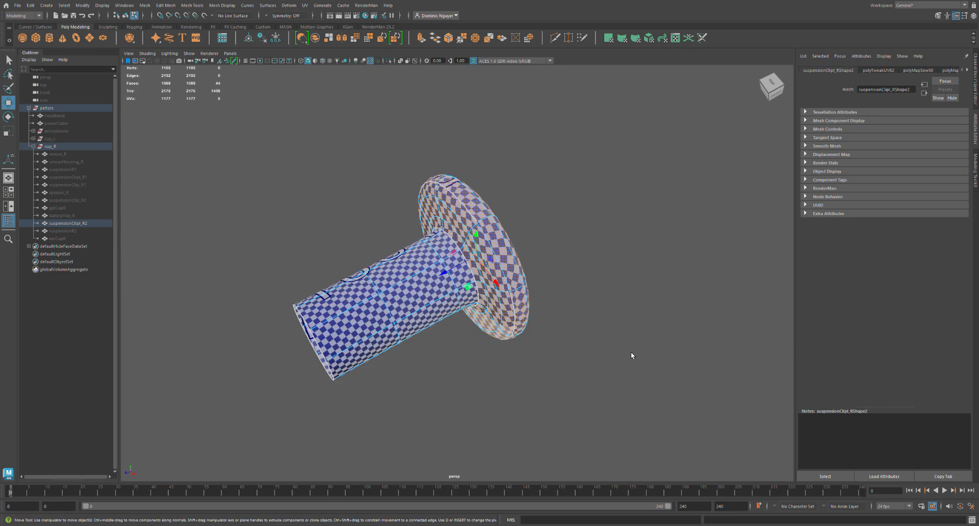
pyautogui.click(632, 352)
# Hide suspensionClipt_R2, show suspensionR2 and sew all of its UV edges.
pyautogui.click(84, 226)
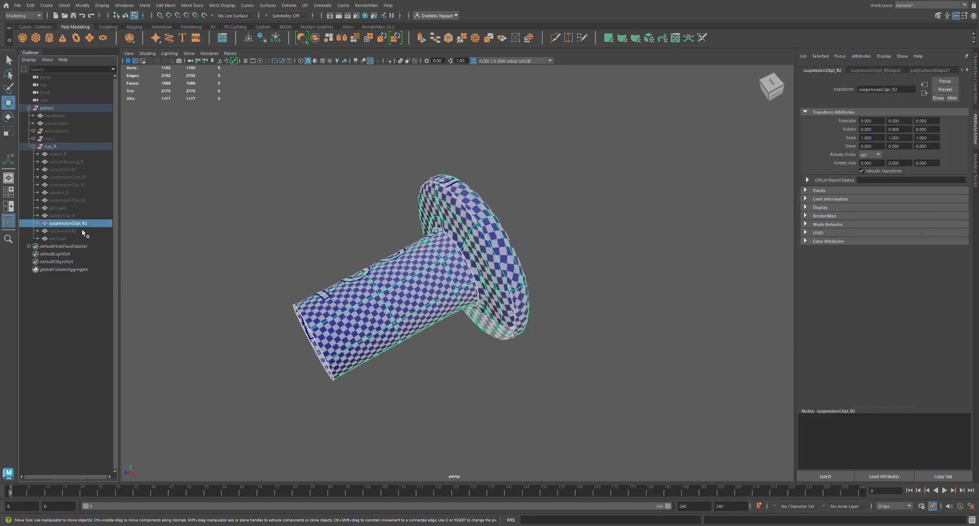
pyautogui.hotkey('ctrl', 'h')
pyautogui.click(79, 232)
pyautogui.hotkey('shift', 'h')
pyautogui.press('f')
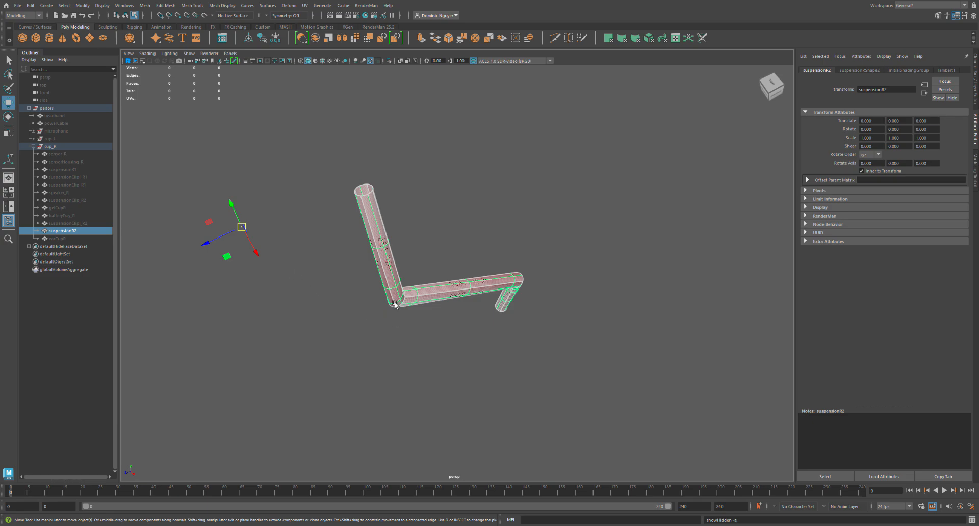
pyautogui.moveTo(414, 304); pyautogui.dragTo(415, 281, button='right')
pyautogui.moveTo(300, 173); pyautogui.dragTo(581, 366)
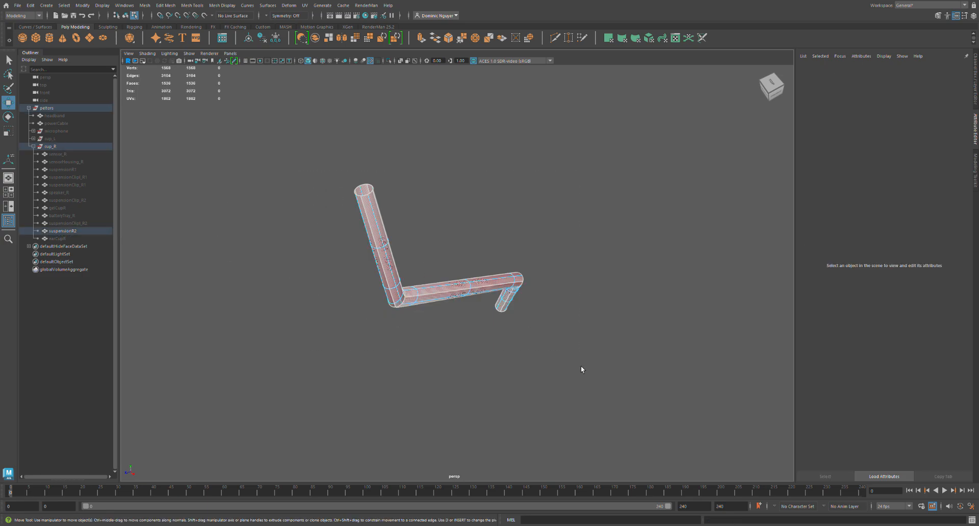
pyautogui.hotkey('shift', 's')
# Cut a lengthwise UV seam along suspensionR2's bent rod and unfold it.
pyautogui.click(488, 341)
pyautogui.keyDown('alt'); pyautogui.moveTo(488, 341); pyautogui.dragTo(506, 316); pyautogui.keyUp('alt')
pyautogui.doubleClick(496, 340)
pyautogui.hotkey('shift', 'x')
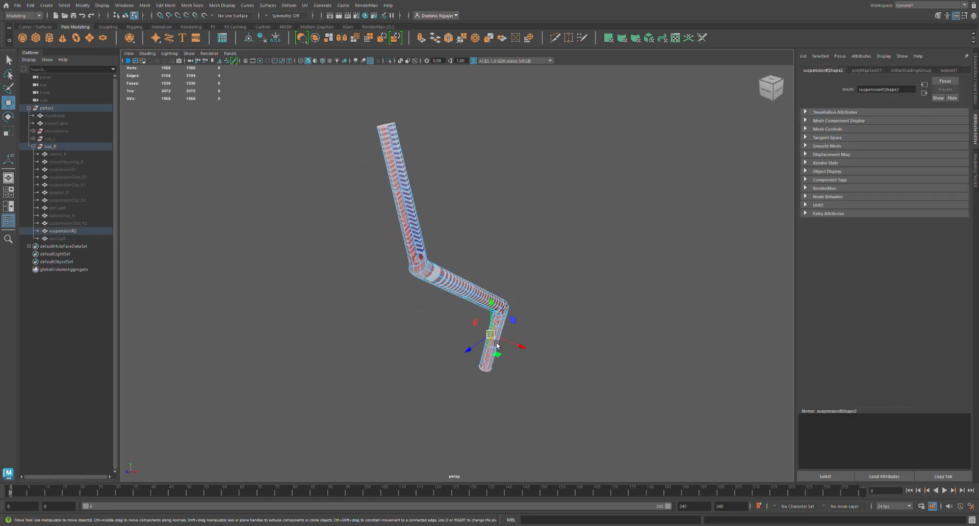
pyautogui.moveTo(658, 357); pyautogui.dragTo(689, 335, button='right')
pyautogui.hotkey('ctrl', 'u')
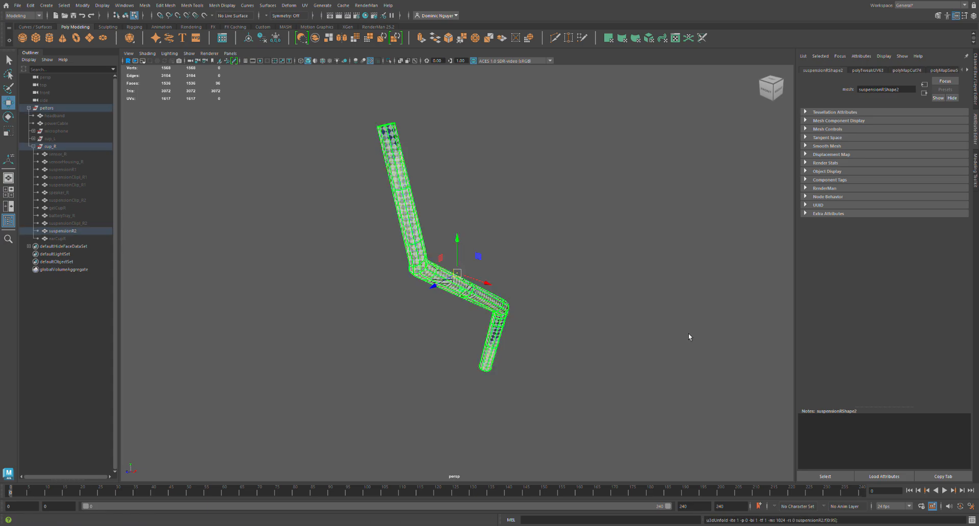
# Hide suspensionR2 and show earCupR, framed to view its large front panel.
pyautogui.click(63, 231)
pyautogui.hotkey('ctrl', 'h')
pyautogui.click(75, 238)
pyautogui.hotkey('shift', 'h')
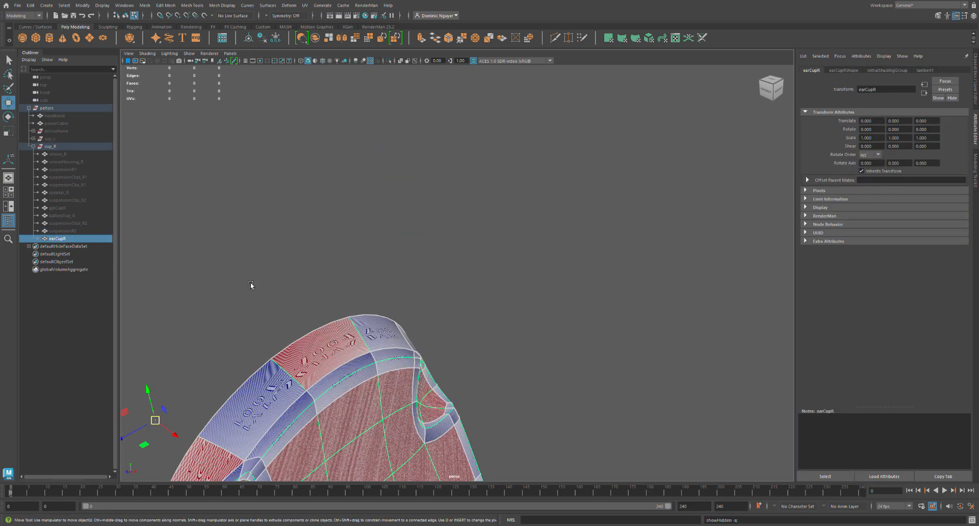
pyautogui.press('f')
pyautogui.keyDown('alt'); pyautogui.moveTo(293, 332); pyautogui.dragTo(445, 325); pyautogui.keyUp('alt')
pyautogui.click(528, 370)
pyautogui.moveTo(445, 325); pyautogui.dragTo(484, 327, button='right')
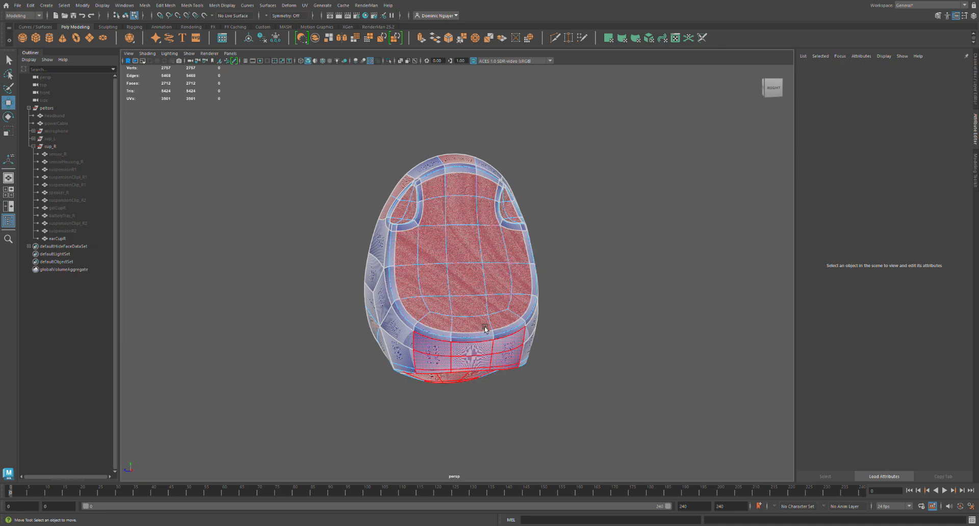
# Select all edges of earCupR, sew their UVs together and unfold the whole shell.
pyautogui.keyDown('alt'); pyautogui.moveTo(485, 329); pyautogui.dragTo(420, 337); pyautogui.keyUp('alt')
pyautogui.moveTo(267, 175); pyautogui.dragTo(546, 433)
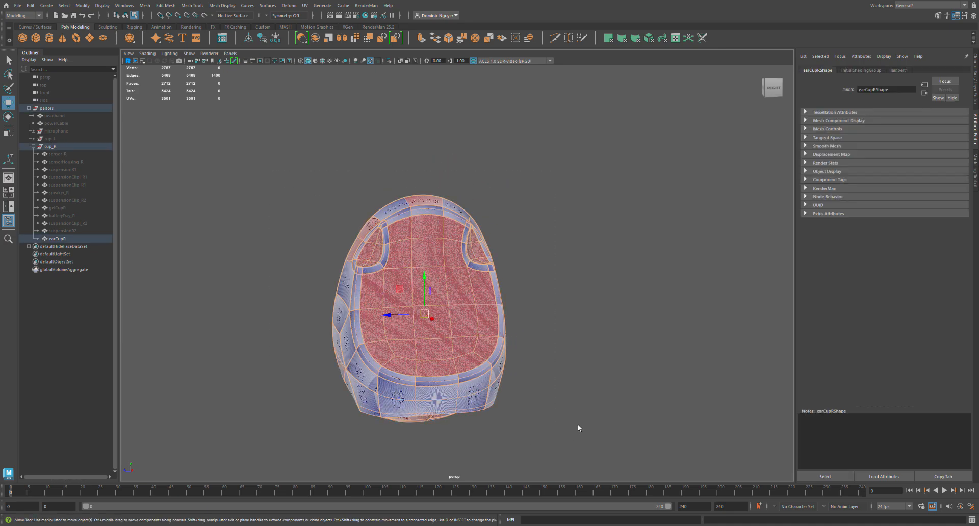
pyautogui.hotkey('shift', 'z')
pyautogui.hotkey('ctrl', 'z')
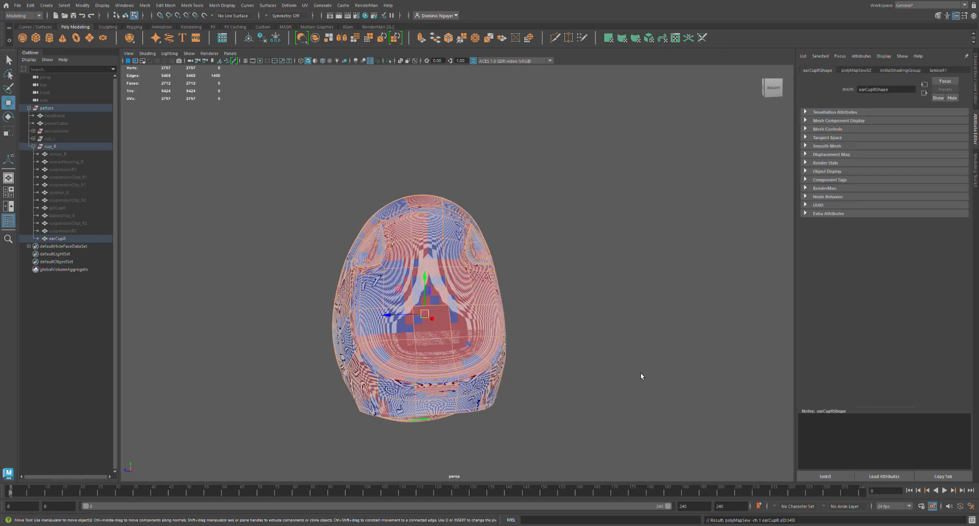
pyautogui.click(463, 433)
pyautogui.keyDown('alt'); pyautogui.moveTo(463, 434); pyautogui.dragTo(364, 426); pyautogui.keyUp('alt')
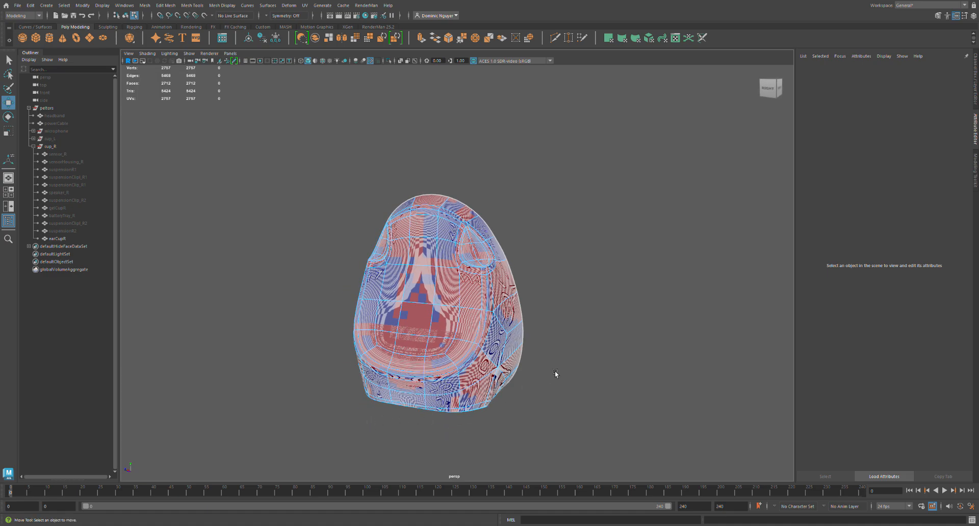
pyautogui.hotkey('ctrl', 'z')
pyautogui.hotkey('shift', 'z')
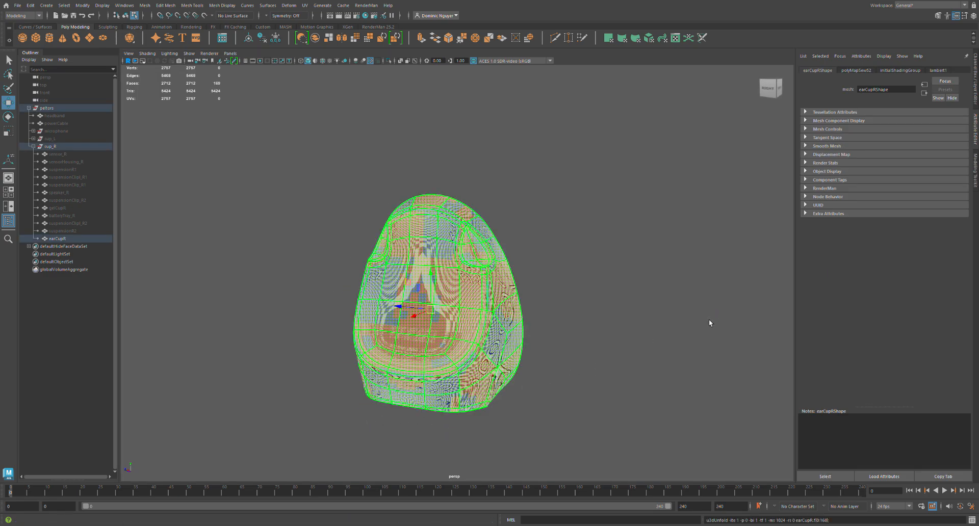
# Hide earCupR's checker display and cut the front panel's rim between the lower corners of the two recesses.
pyautogui.click(358, 403)
pyautogui.scroll(5, 449, 347)
pyautogui.keyDown('alt'); pyautogui.moveTo(509, 313); pyautogui.dragTo(466, 302, button='middle'); pyautogui.keyUp('alt')
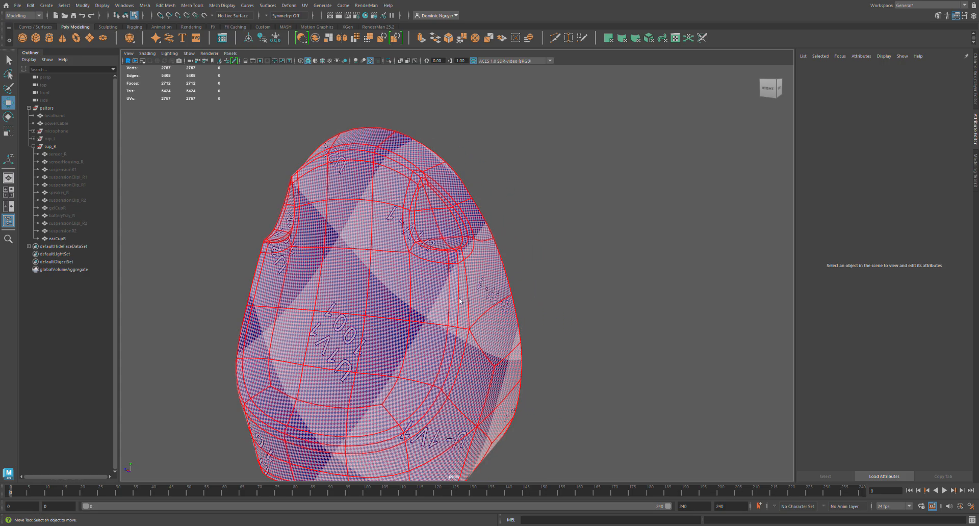
pyautogui.click(461, 305)
pyautogui.keyDown('alt'); pyautogui.moveTo(460, 331); pyautogui.dragTo(351, 331); pyautogui.keyUp('alt')
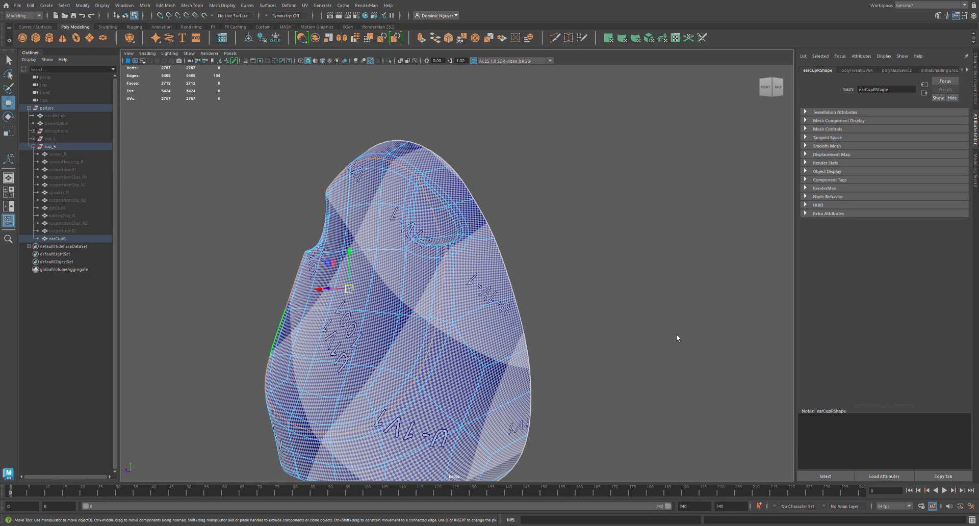
pyautogui.scroll(3, 465, 270)
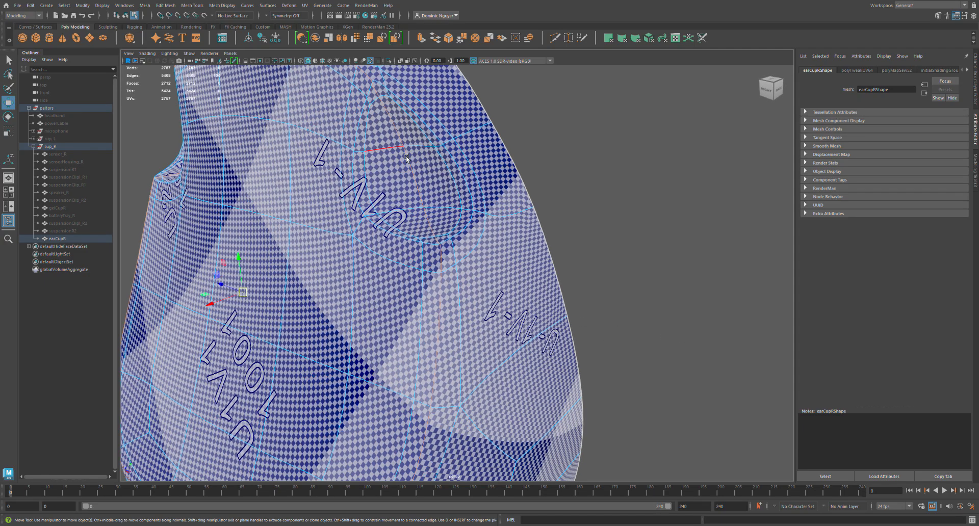
pyautogui.keyDown('alt'); pyautogui.moveTo(407, 159); pyautogui.dragTo(416, 176); pyautogui.keyUp('alt')
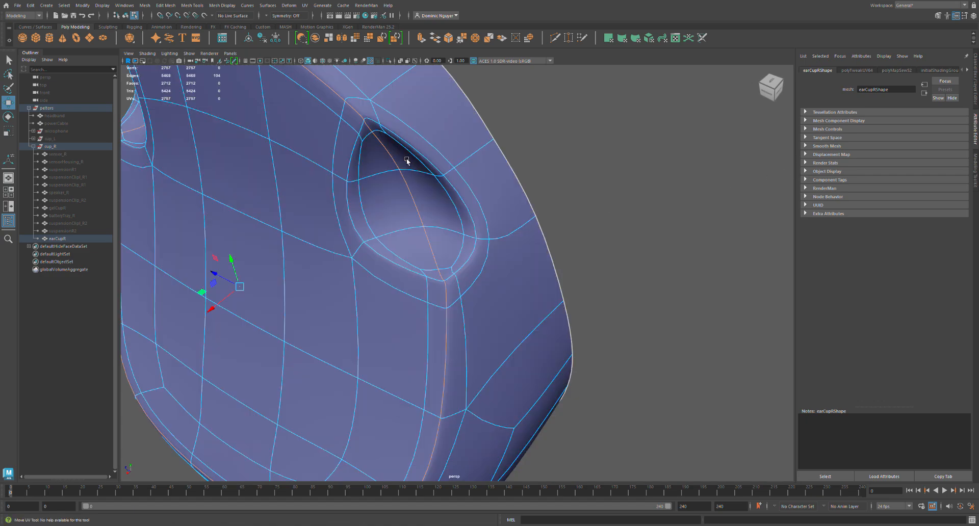
pyautogui.press('w')
pyautogui.click(452, 288)
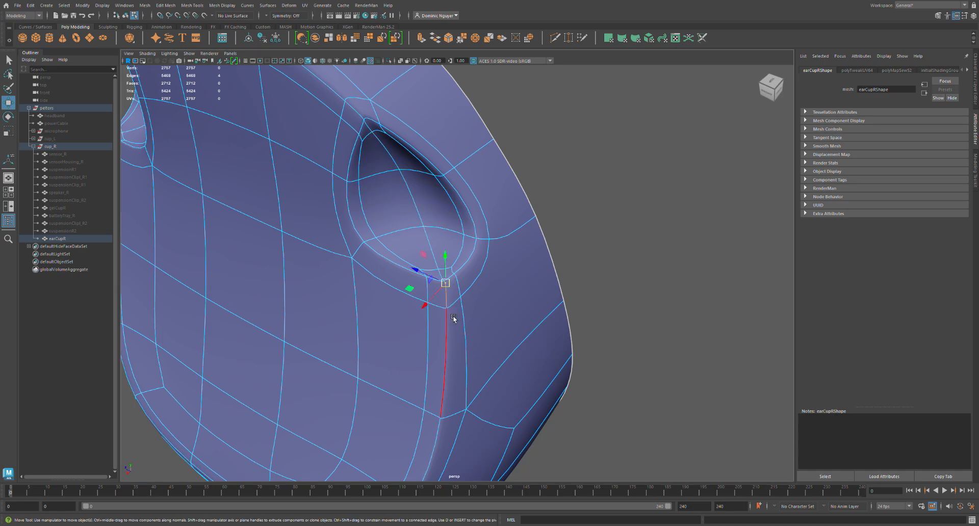
pyautogui.keyDown('alt'); pyautogui.moveTo(305, 325); pyautogui.dragTo(443, 351); pyautogui.keyUp('alt')
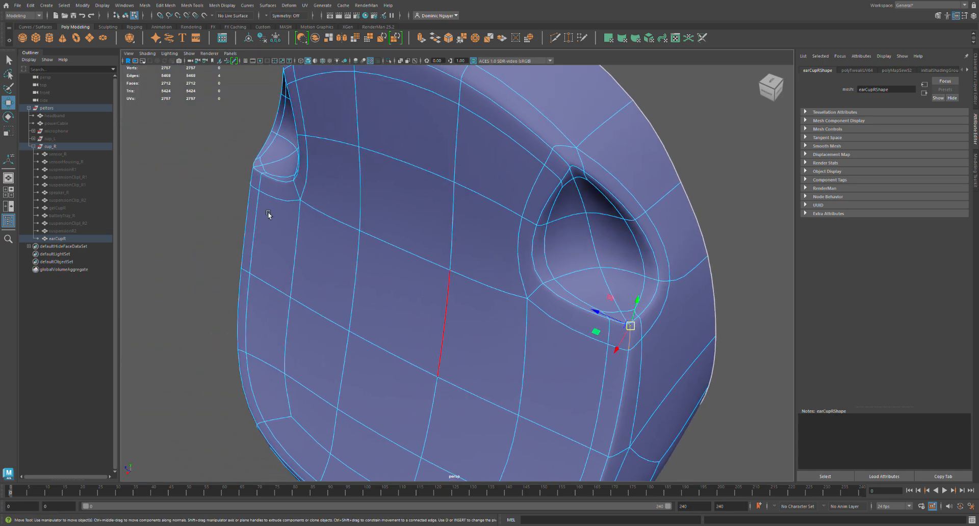
pyautogui.doubleClick(256, 180)
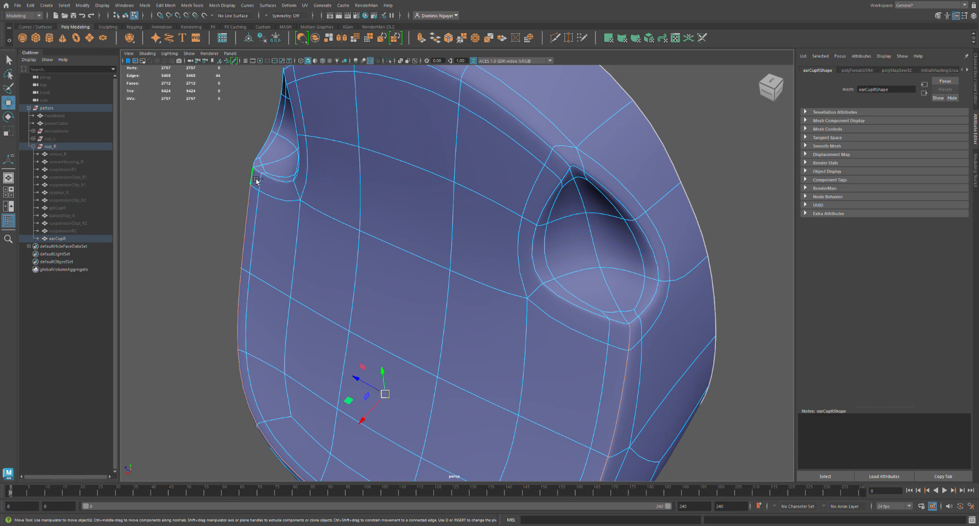
pyautogui.hotkey('shift', 'x')
# Cut the UVs along the outer edge of the first recess on earCupR, from its lower to its upper corner.
pyautogui.keyDown('alt'); pyautogui.moveTo(490, 347); pyautogui.dragTo(338, 352, button='middle'); pyautogui.keyUp('alt')
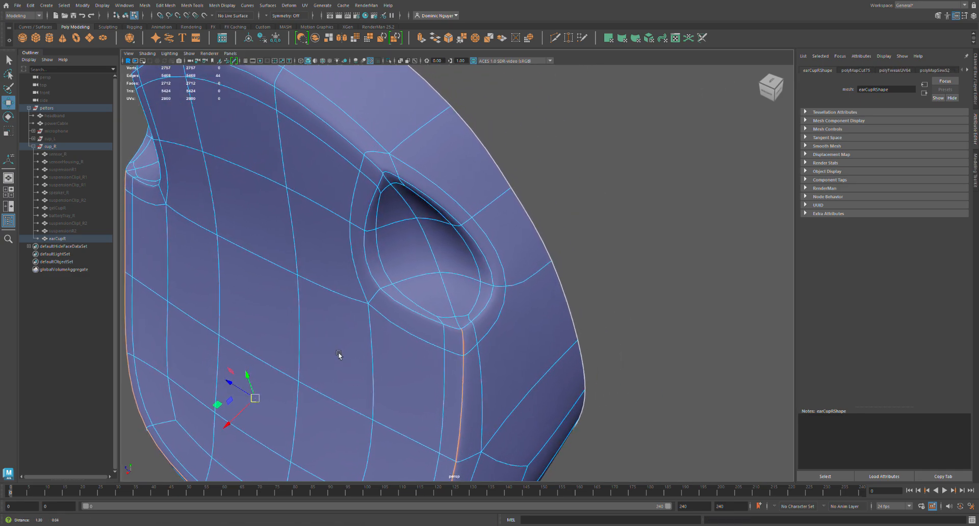
pyautogui.click(469, 334)
pyautogui.doubleClick(399, 178)
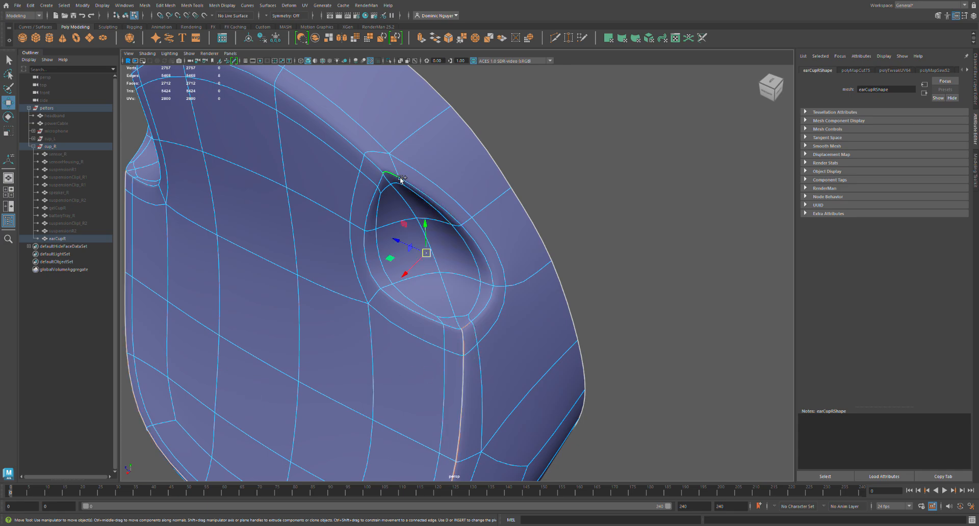
pyautogui.hotkey('shift', 'x')
# Cut the UVs along earCupR's upper rim between the recesses and along the second recess's outer edge.
pyautogui.click(384, 170)
pyautogui.keyDown('alt'); pyautogui.moveTo(293, 263); pyautogui.dragTo(357, 275); pyautogui.keyUp('alt')
pyautogui.keyDown('alt'); pyautogui.moveTo(322, 279); pyautogui.dragTo(467, 281, button='middle'); pyautogui.keyUp('alt')
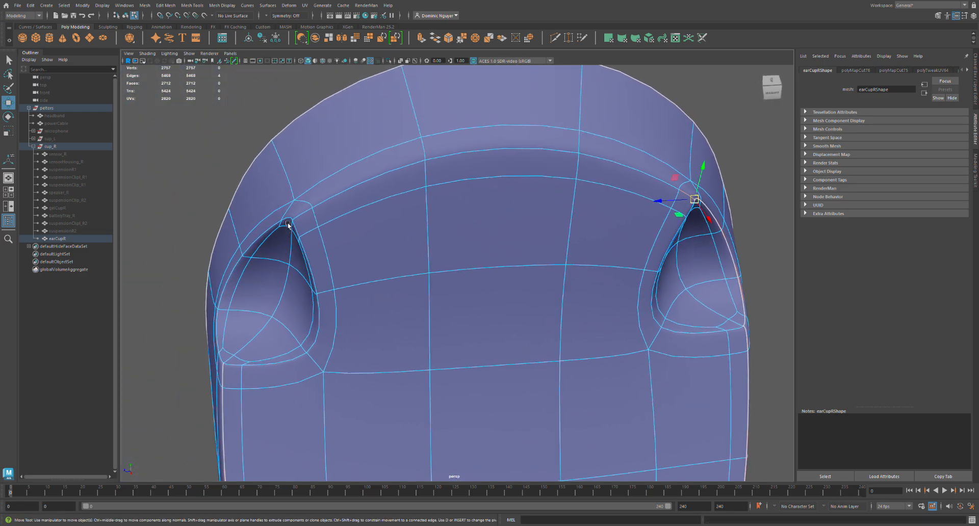
pyautogui.doubleClick(302, 221)
pyautogui.keyDown('alt'); pyautogui.moveTo(638, 289); pyautogui.dragTo(357, 222); pyautogui.keyUp('alt')
pyautogui.click(360, 210)
pyautogui.keyDown('shift'); pyautogui.doubleClick(280, 401); pyautogui.keyUp('shift')
pyautogui.hotkey('shift', 'x')
# Select earCupR's front panel as a UV shell, unfold it and show the checker texture again.
pyautogui.hotkey('alt', 'F12')
pyautogui.click(702, 346)
pyautogui.moveTo(716, 350); pyautogui.dragTo(834, 352)
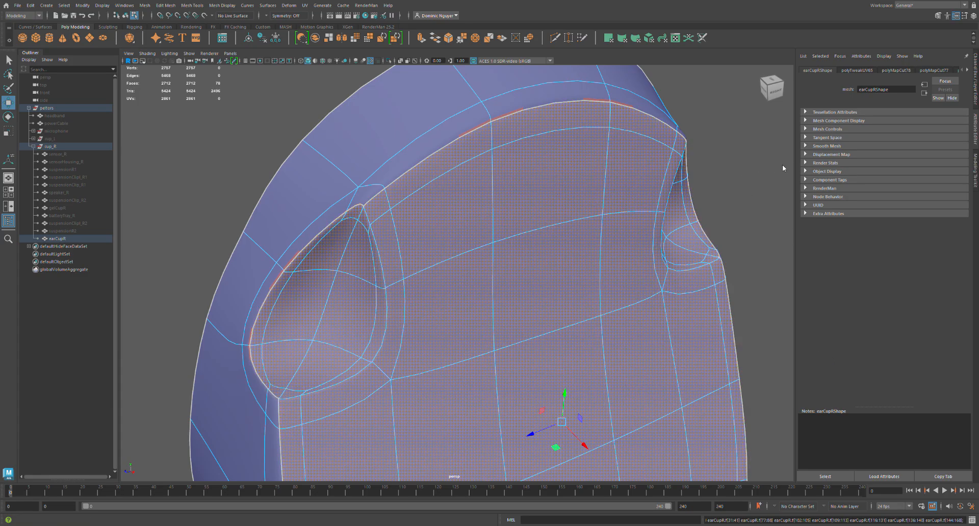
pyautogui.click(797, 167)
pyautogui.keyDown('alt'); pyautogui.moveTo(472, 375); pyautogui.dragTo(347, 305, button='middle'); pyautogui.keyUp('alt')
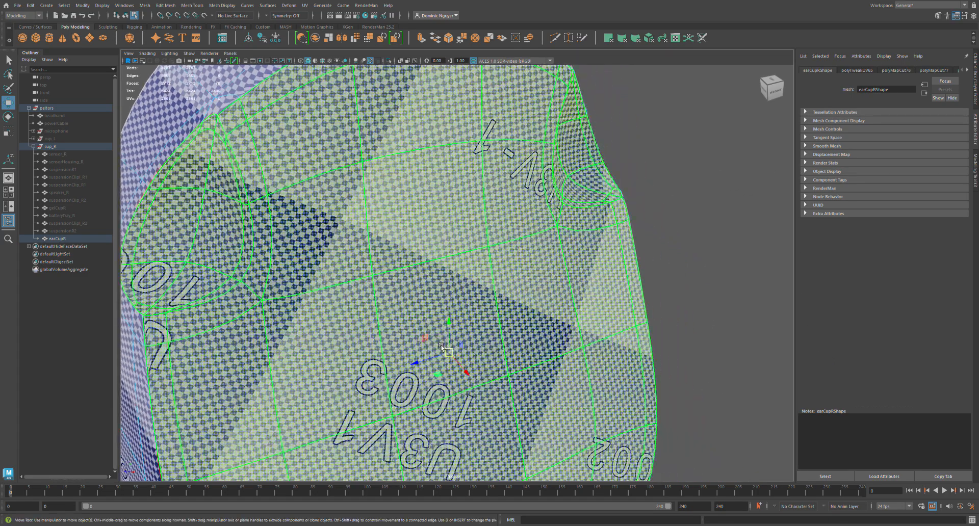
pyautogui.scroll(-2, 439, 352)
pyautogui.keyDown('alt'); pyautogui.moveTo(327, 449); pyautogui.dragTo(397, 381); pyautogui.keyUp('alt')
# Cut the edge loop around the large rounded panel on earCupR's underside.
pyautogui.click(301, 354)
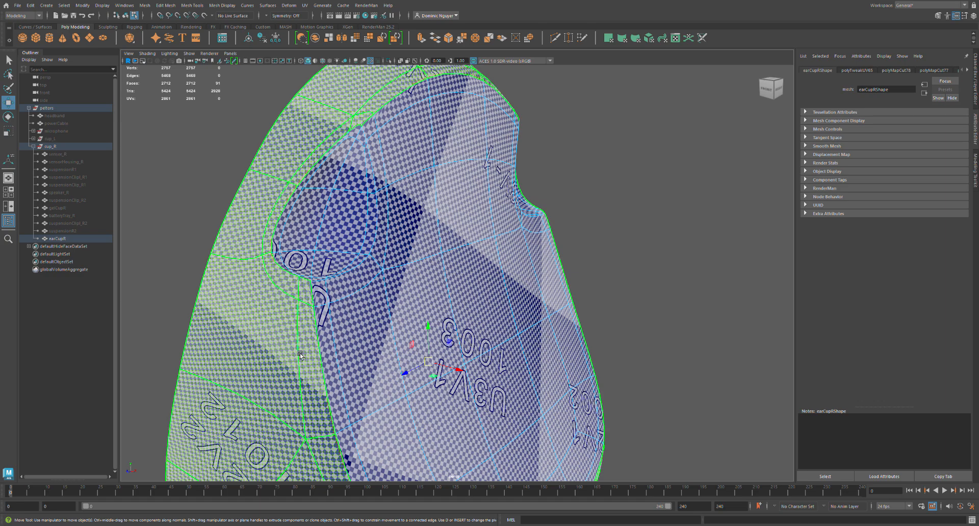
pyautogui.scroll(-3, 302, 355)
pyautogui.keyDown('alt'); pyautogui.moveTo(388, 347); pyautogui.dragTo(320, 214, button='middle'); pyautogui.keyUp('alt')
pyautogui.keyDown('alt'); pyautogui.moveTo(404, 370); pyautogui.dragTo(353, 341); pyautogui.keyUp('alt')
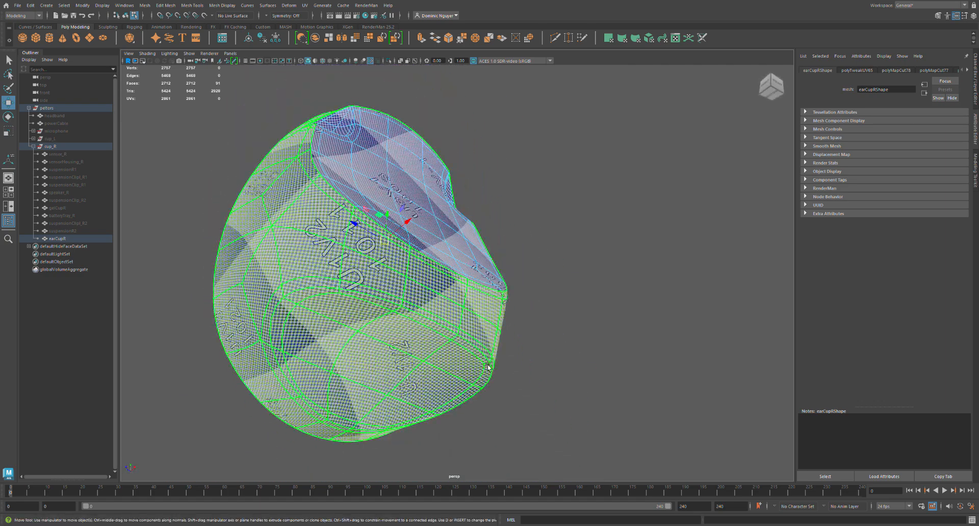
pyautogui.press('F10')
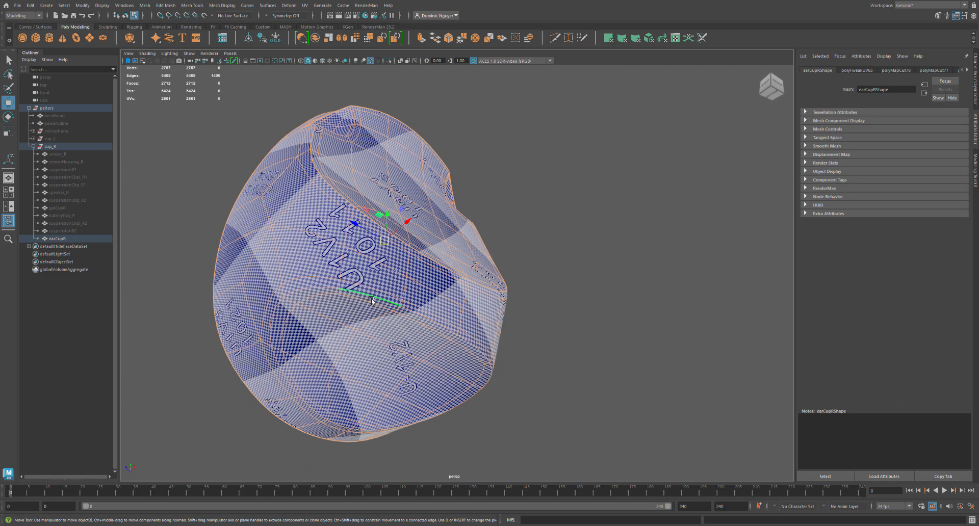
pyautogui.doubleClick(371, 299)
pyautogui.hotkey('shift', 'x')
# Select the UV shell of earCupR's underside panel, unfold it and return to edge selection.
pyautogui.hotkey('alt', 'F12')
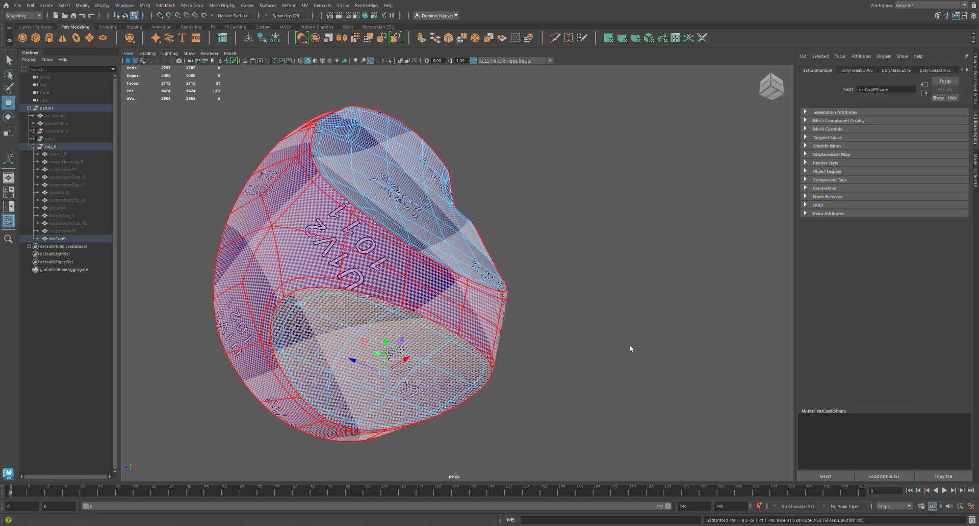
pyautogui.moveTo(647, 255); pyautogui.dragTo(726, 396)
pyautogui.press('F10')
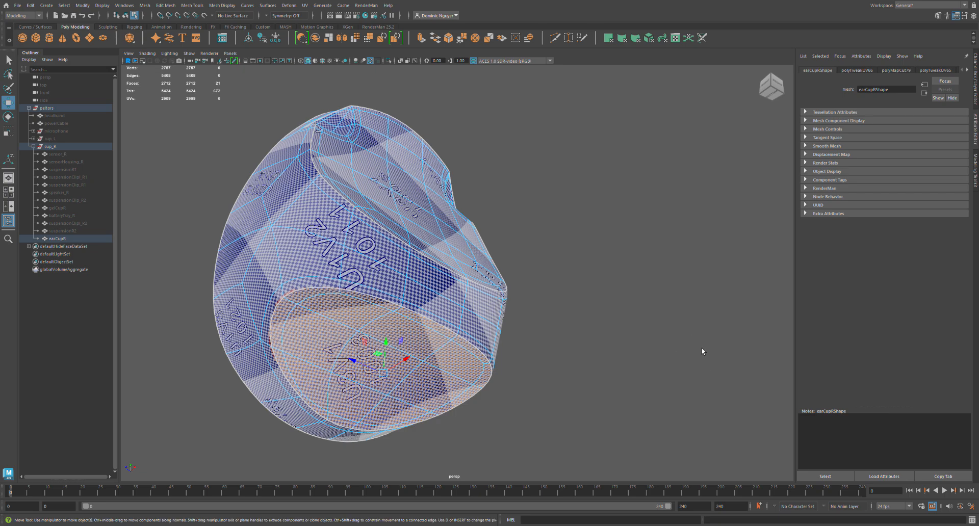
# Cut the UVs along the remaining seam edges of earCupR, select its side wall as a UV shell and unfold it.
pyautogui.doubleClick(715, 405)
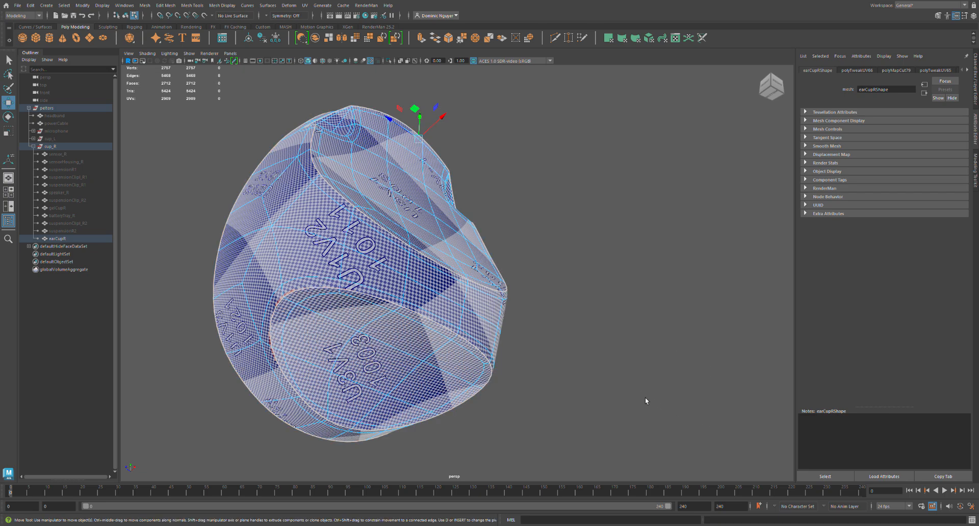
pyautogui.keyDown('alt'); pyautogui.moveTo(661, 351); pyautogui.dragTo(664, 356, button='middle'); pyautogui.keyUp('alt')
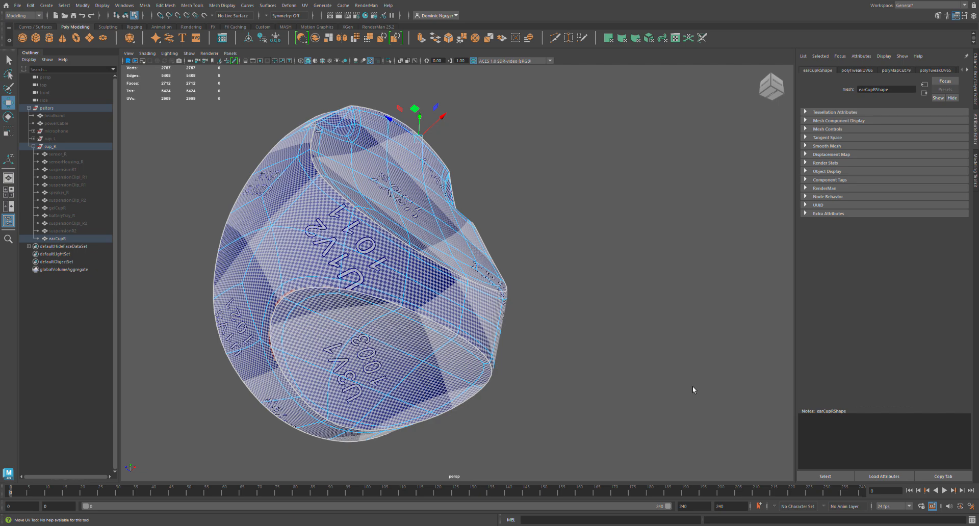
pyautogui.keyDown('shift'); pyautogui.doubleClick(638, 298); pyautogui.keyUp('shift')
pyautogui.click(740, 419)
pyautogui.moveTo(588, 305); pyautogui.dragTo(610, 314, button='right')
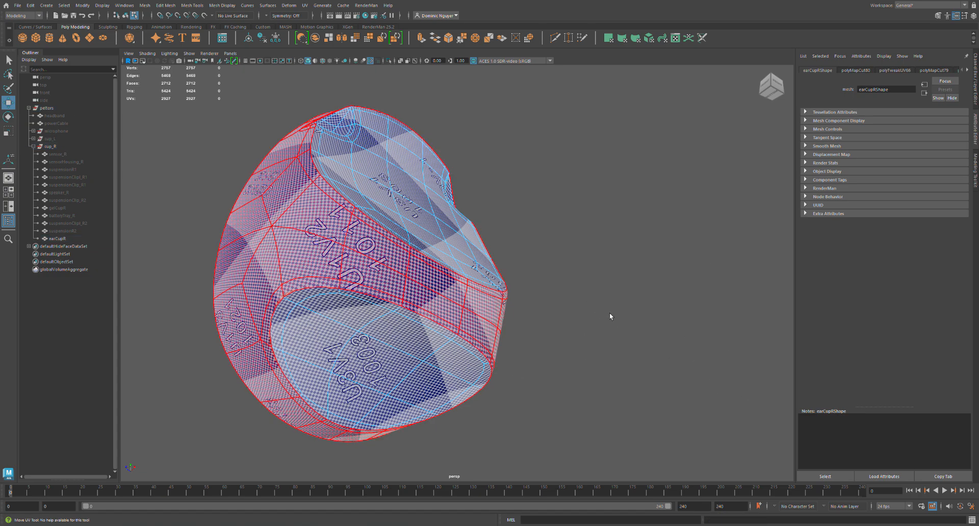
pyautogui.click(610, 313)
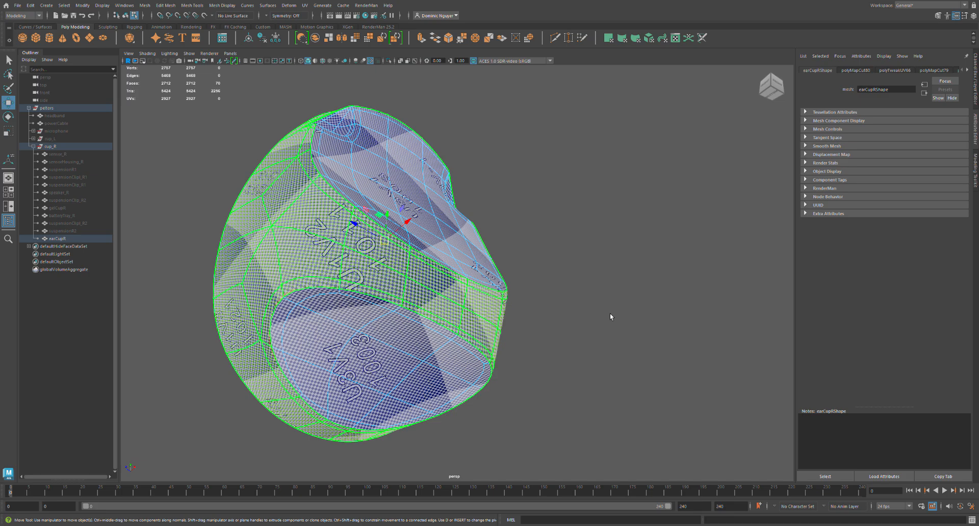
pyautogui.keyDown('shift'); pyautogui.moveTo(610, 313); pyautogui.dragTo(641, 336, button='right'); pyautogui.keyUp('shift')
pyautogui.keyDown('alt'); pyautogui.moveTo(432, 292); pyautogui.dragTo(407, 327); pyautogui.keyUp('alt')
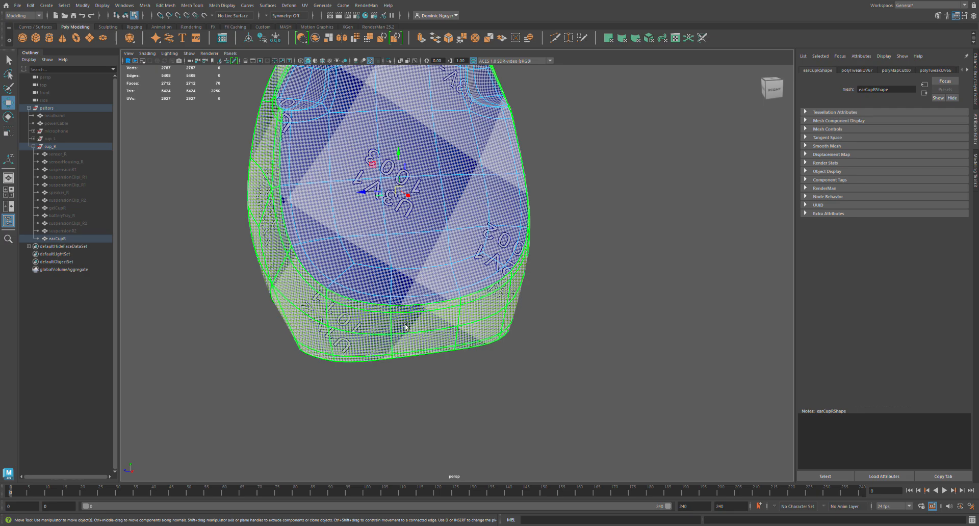
pyautogui.keyDown('alt'); pyautogui.moveTo(407, 327); pyautogui.dragTo(403, 375, button='middle'); pyautogui.keyUp('alt')
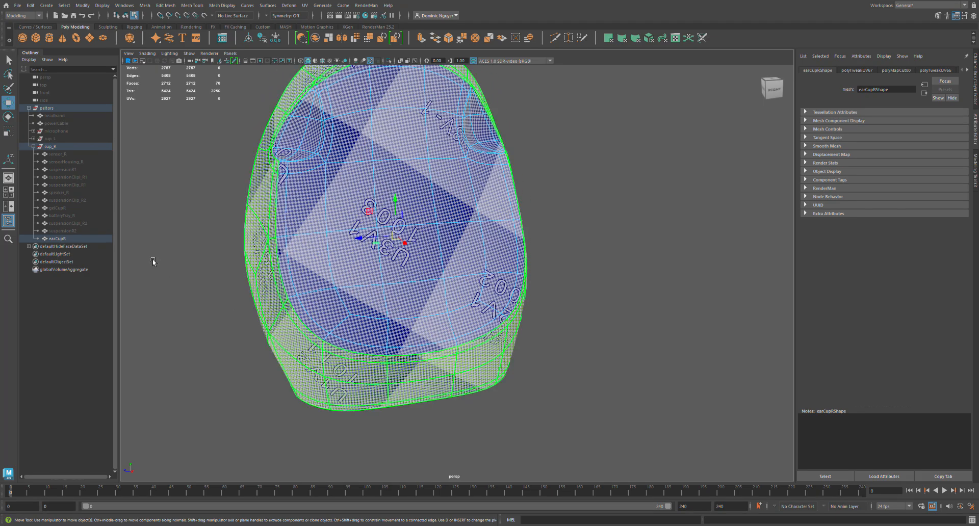
# Unhide all the hidden right cup parts from sensor_R to suspensionR2 and select the cup_R group.
pyautogui.moveTo(76, 156); pyautogui.dragTo(91, 231)
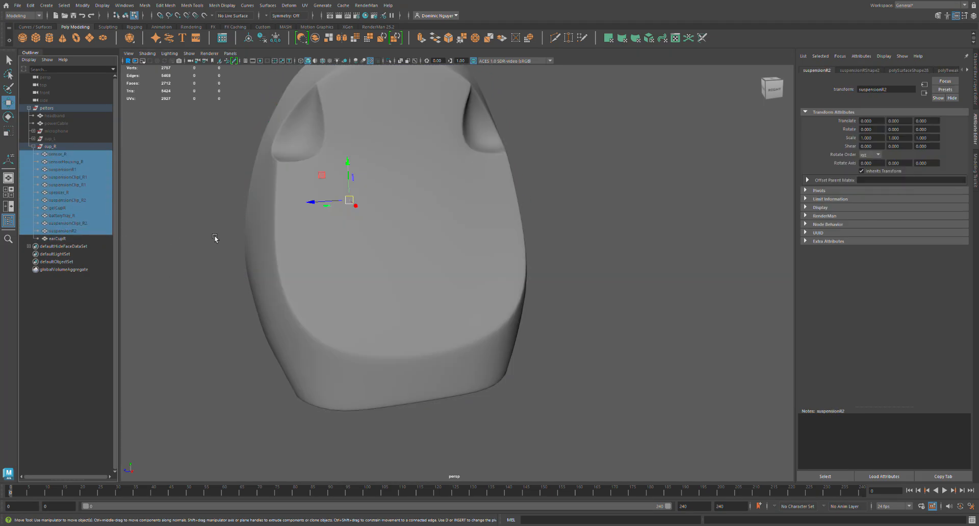
pyautogui.hotkey('shift', 'h')
pyautogui.press('Up')
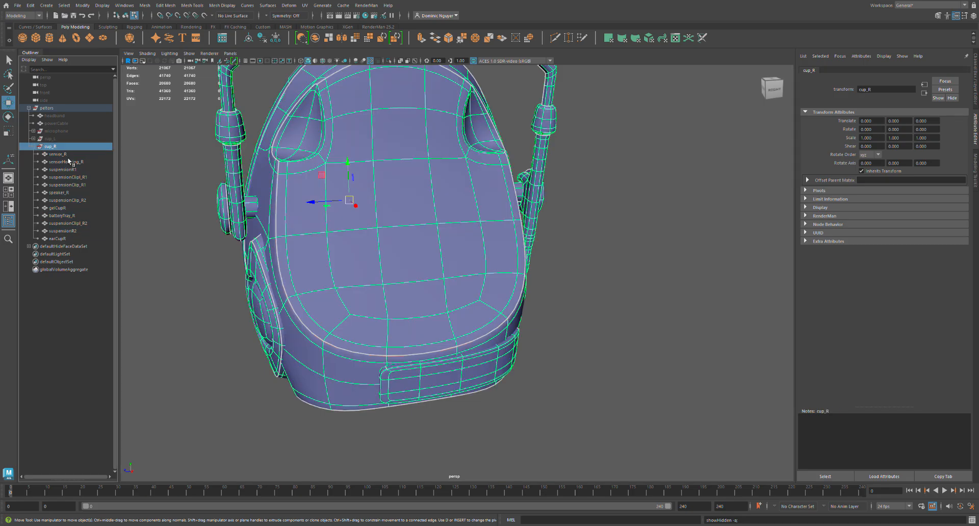
pyautogui.moveTo(424, 284)
pyautogui.keyDown('alt'); pyautogui.mouseDown()
pyautogui.moveTo(445, 283)
pyautogui.moveTo(424, 275)
pyautogui.mouseUp(); pyautogui.keyUp('alt')
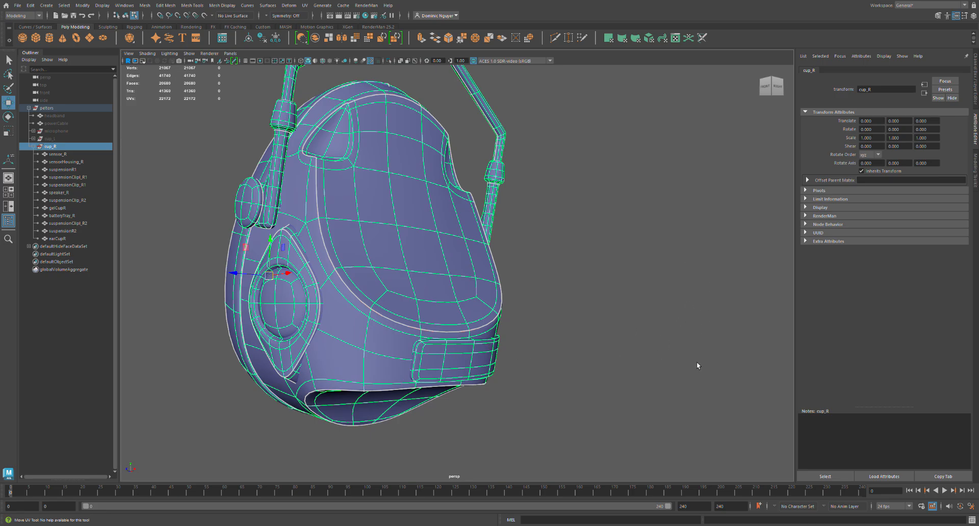
# Examine the checker scale across all the right cup's parts, including individual shells of earCupR, gelCupR and suspensionClip_R2.
pyautogui.click(783, 395)
pyautogui.moveTo(645, 252); pyautogui.dragTo(627, 269)
pyautogui.moveTo(690, 299)
pyautogui.mouseDown()
pyautogui.moveTo(700, 315)
pyautogui.moveTo(693, 300)
pyautogui.moveTo(650, 320)
pyautogui.moveTo(684, 313)
pyautogui.mouseUp()
pyautogui.press('r')
pyautogui.press('w')
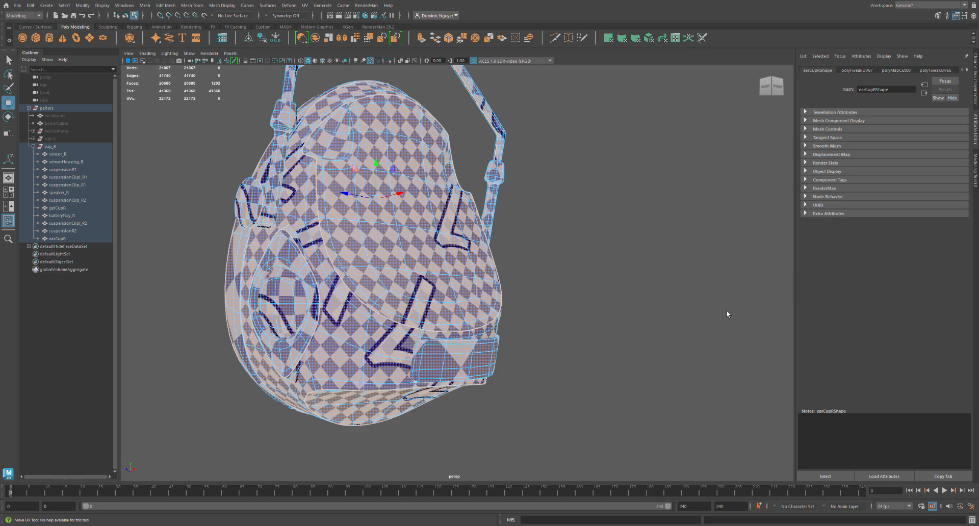
pyautogui.hotkey('ctrl', 'z')
pyautogui.press('w')
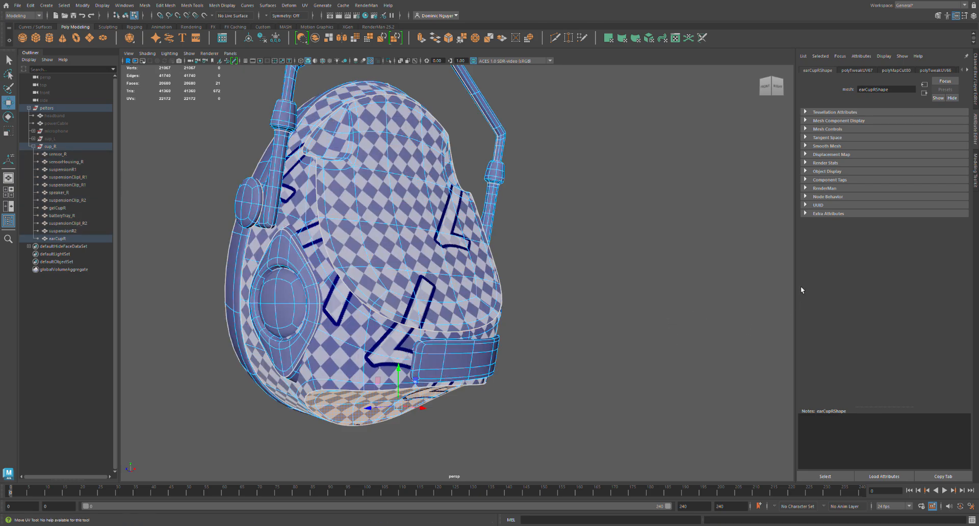
pyautogui.moveTo(809, 277); pyautogui.dragTo(702, 370)
pyautogui.click(671, 290)
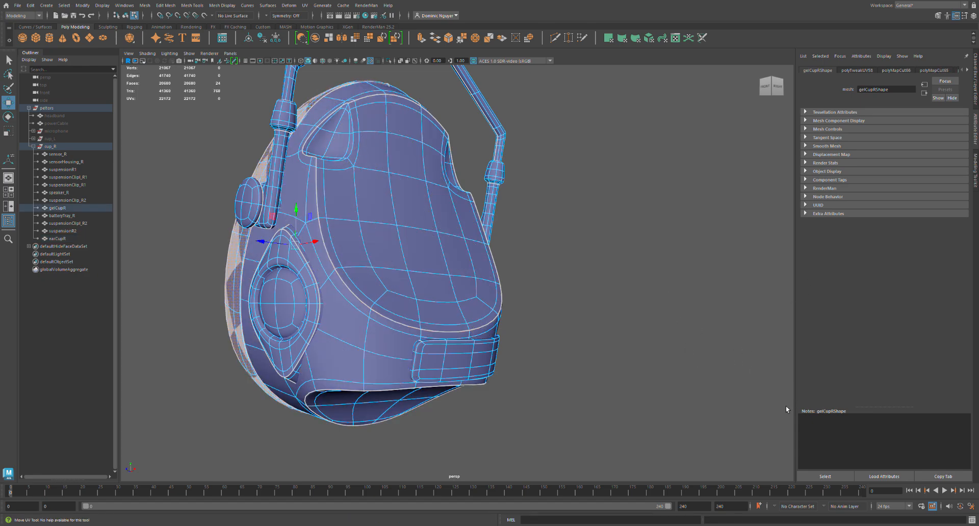
pyautogui.click(727, 345)
pyautogui.click(685, 275)
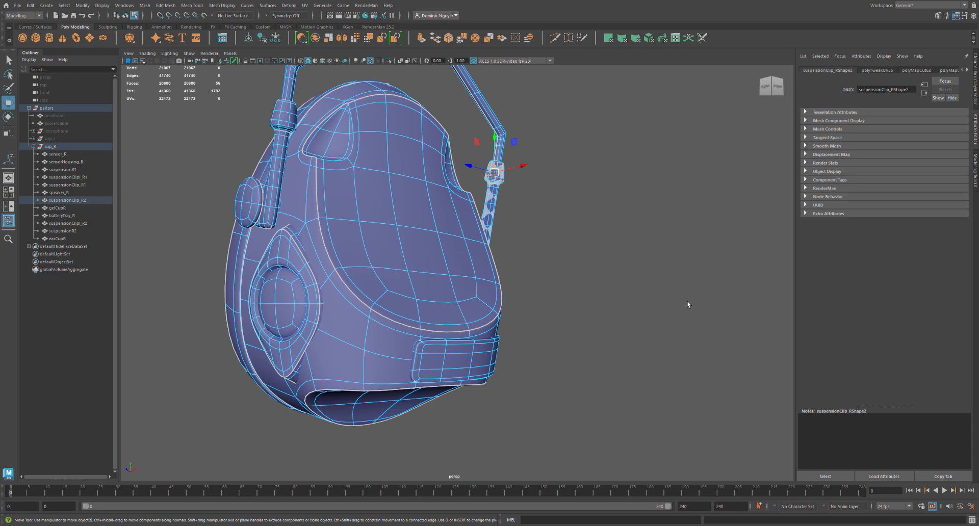
pyautogui.keyDown('alt'); pyautogui.moveTo(677, 285); pyautogui.dragTo(677, 314, button='right'); pyautogui.keyUp('alt')
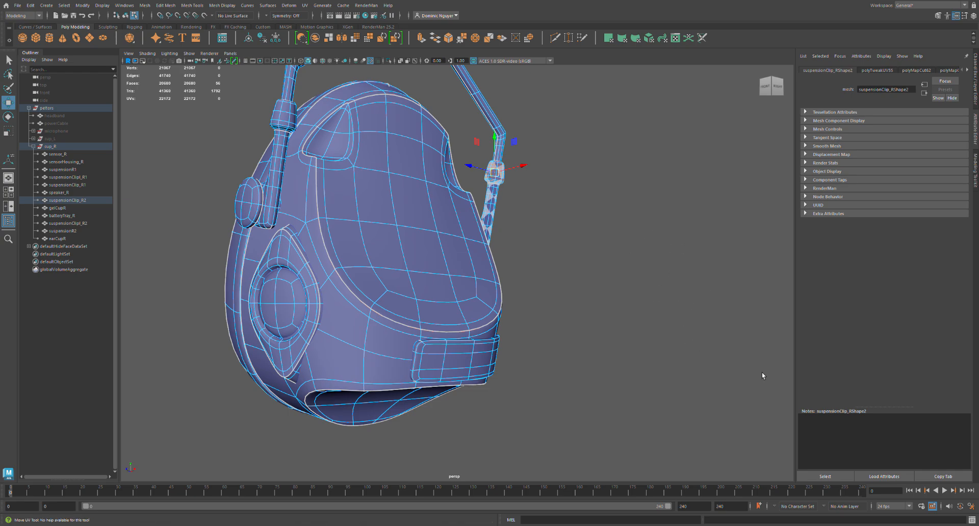
pyautogui.click(775, 385)
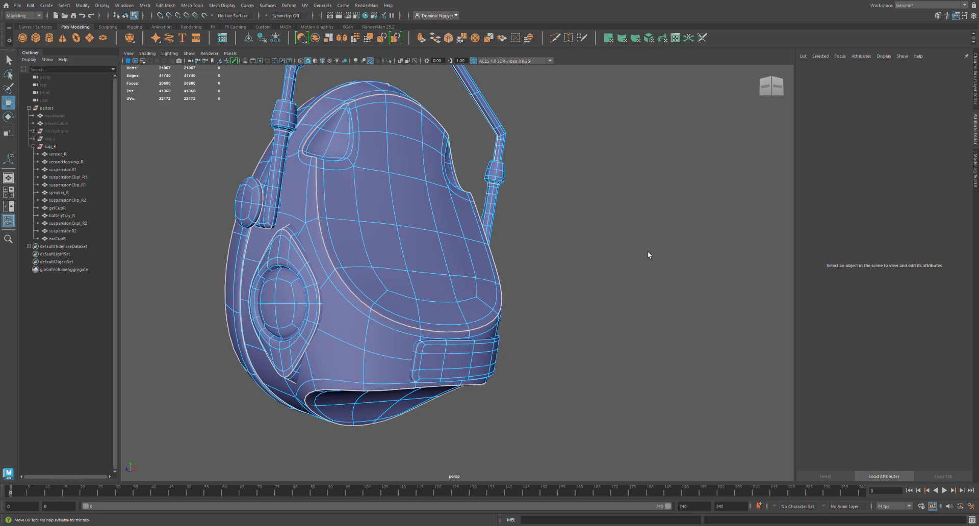
# Rescale the UV shell of gelCupR's side band to bring its checker size closer to that of the neighbouring parts.
pyautogui.click(619, 256)
pyautogui.keyDown('alt'); pyautogui.moveTo(473, 295); pyautogui.dragTo(450, 310); pyautogui.keyUp('alt')
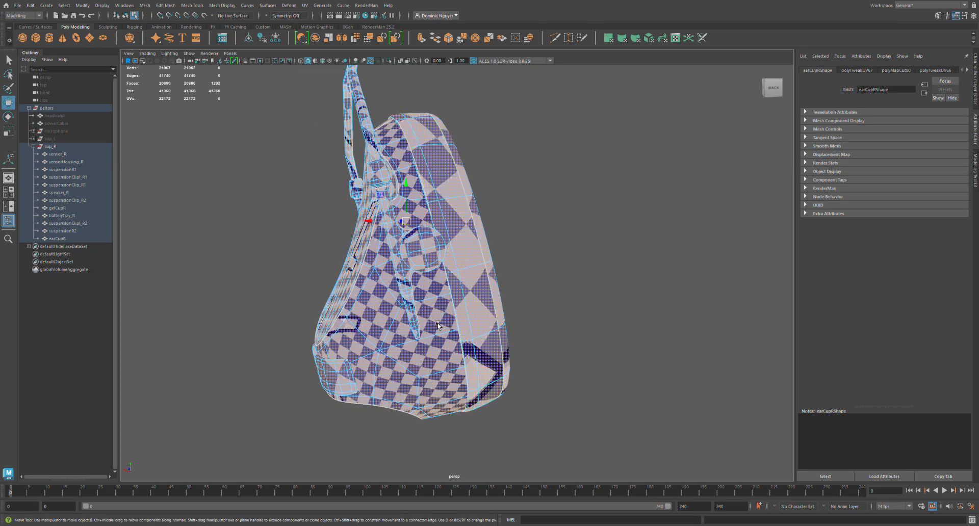
pyautogui.keyDown('alt'); pyautogui.moveTo(438, 326); pyautogui.dragTo(409, 314); pyautogui.keyUp('alt')
pyautogui.scroll(3, 472, 351)
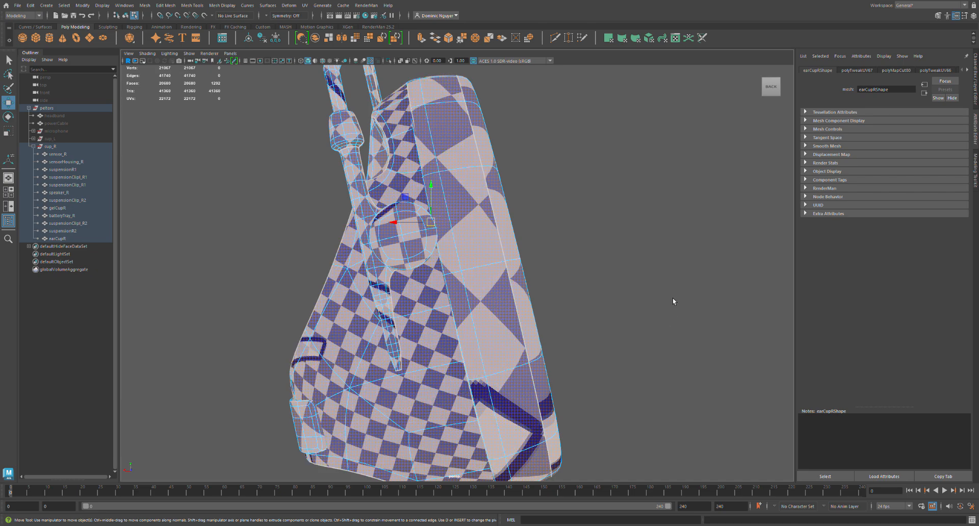
pyautogui.click(612, 320)
pyautogui.hotkey('ctrl', 'z')
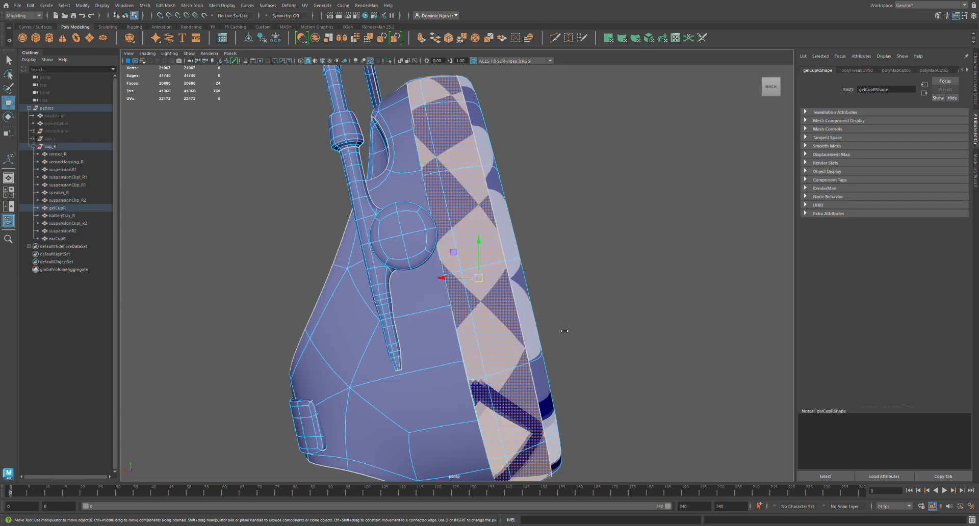
pyautogui.hotkey('ctrl', 'z')
pyautogui.hotkey('ctrl', 'z')
pyautogui.hotkey('ctrl', 'z')
pyautogui.hotkey('ctrl', 'z')
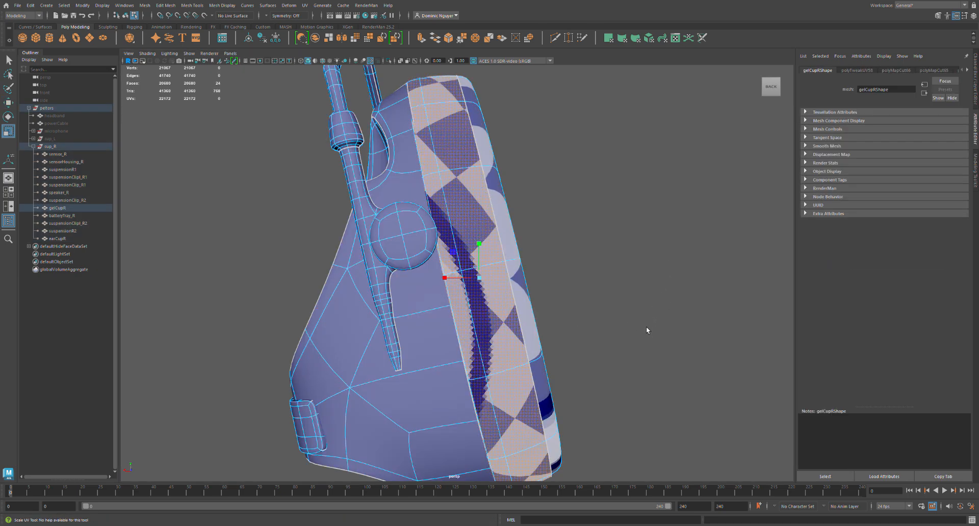
pyautogui.hotkey('ctrl', 'z')
pyautogui.hotkey('ctrl', 'z')
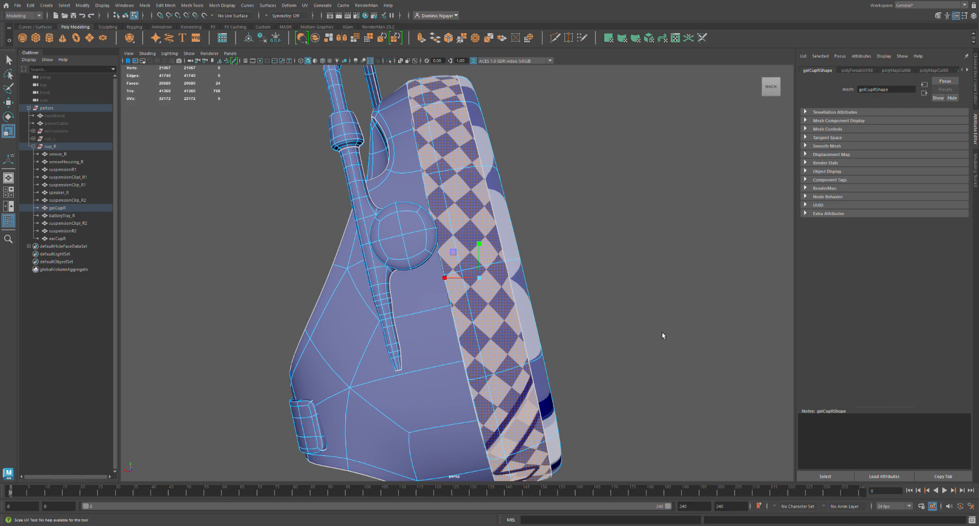
# Select the UVs of all cup_R parts from sensor_R to earCupR and set their texel density to 11 at map size 512.
pyautogui.click(438, 366)
pyautogui.doubleClick(494, 352)
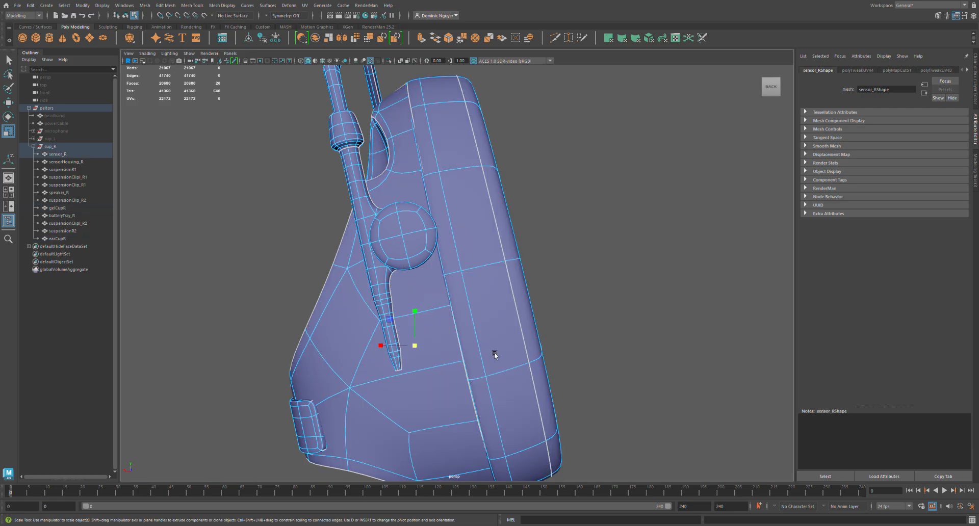
pyautogui.click(57, 147)
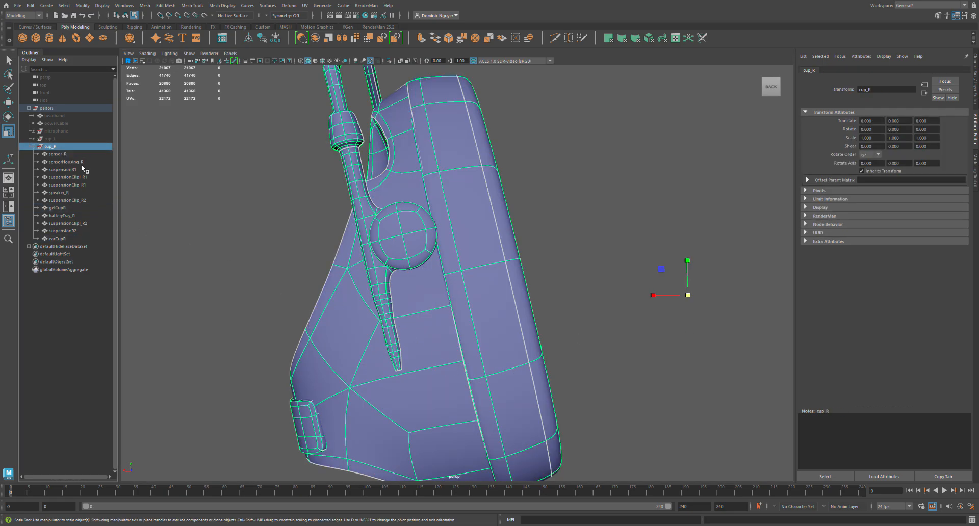
pyautogui.moveTo(79, 154); pyautogui.dragTo(87, 244)
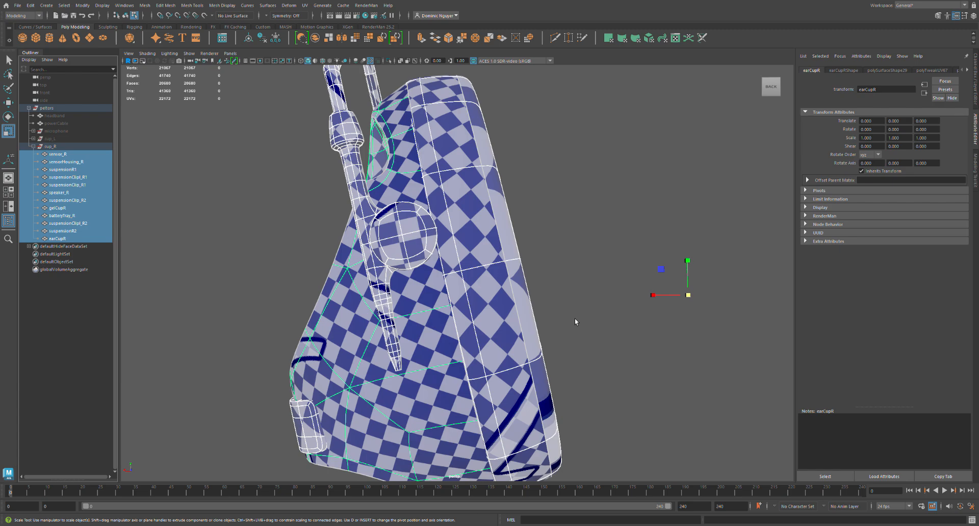
pyautogui.keyDown('alt'); pyautogui.moveTo(575, 321); pyautogui.dragTo(489, 334); pyautogui.keyUp('alt')
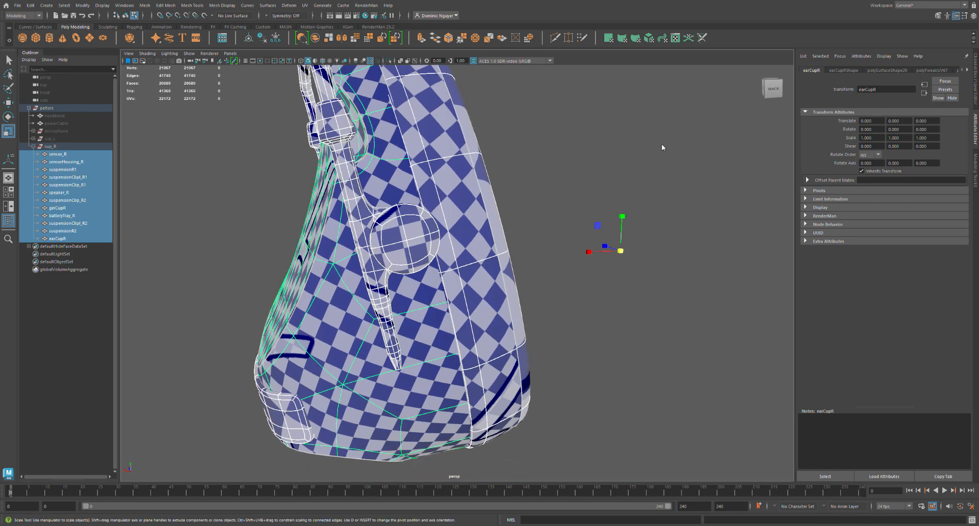
pyautogui.moveTo(680, 366); pyautogui.dragTo(700, 373, button='right')
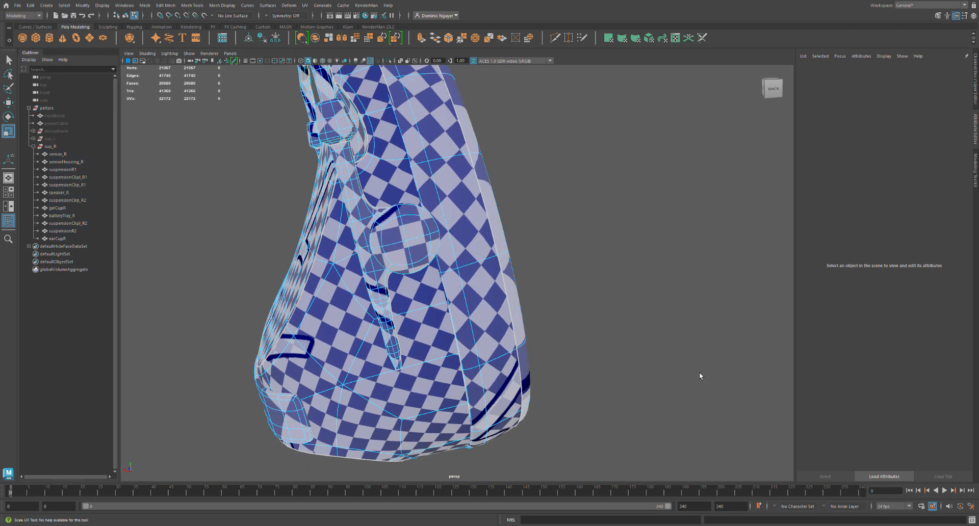
pyautogui.press('F8')
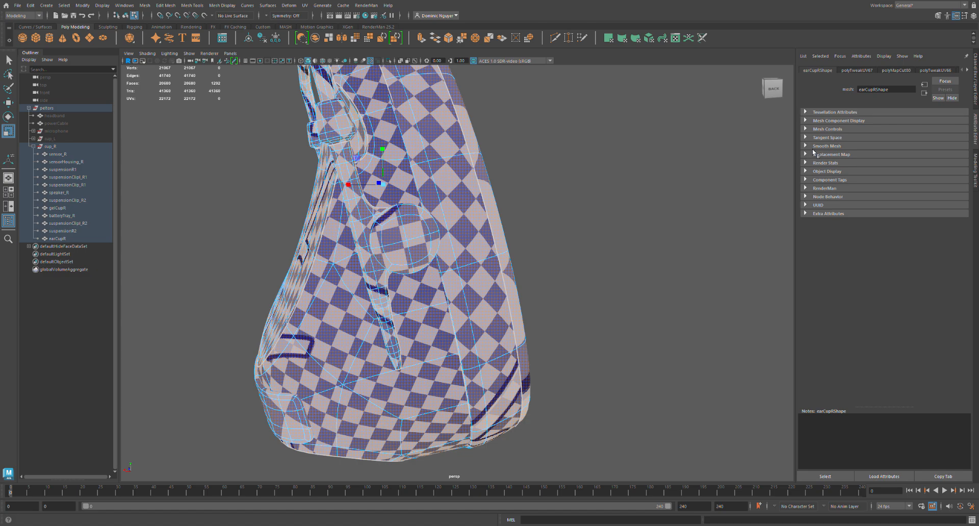
pyautogui.click(877, 371)
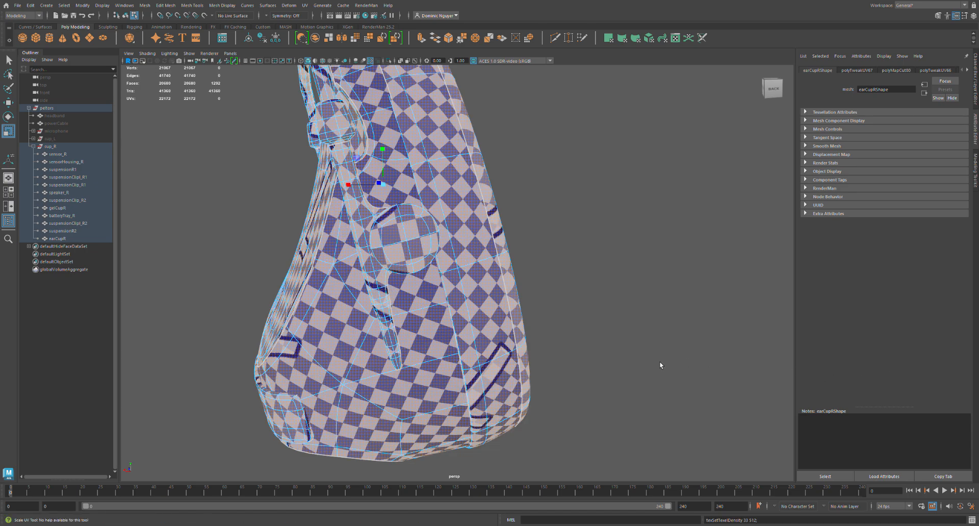
# Orient all the selected UV shells of the right cup's parts.
pyautogui.keyDown('alt'); pyautogui.moveTo(386, 341); pyautogui.dragTo(408, 329); pyautogui.keyUp('alt')
pyautogui.scroll(-2, 405, 307)
pyautogui.keyDown('alt'); pyautogui.moveTo(388, 320); pyautogui.dragTo(324, 351, button='middle'); pyautogui.keyUp('alt')
pyautogui.keyDown('alt'); pyautogui.moveTo(324, 350); pyautogui.dragTo(371, 334); pyautogui.keyUp('alt')
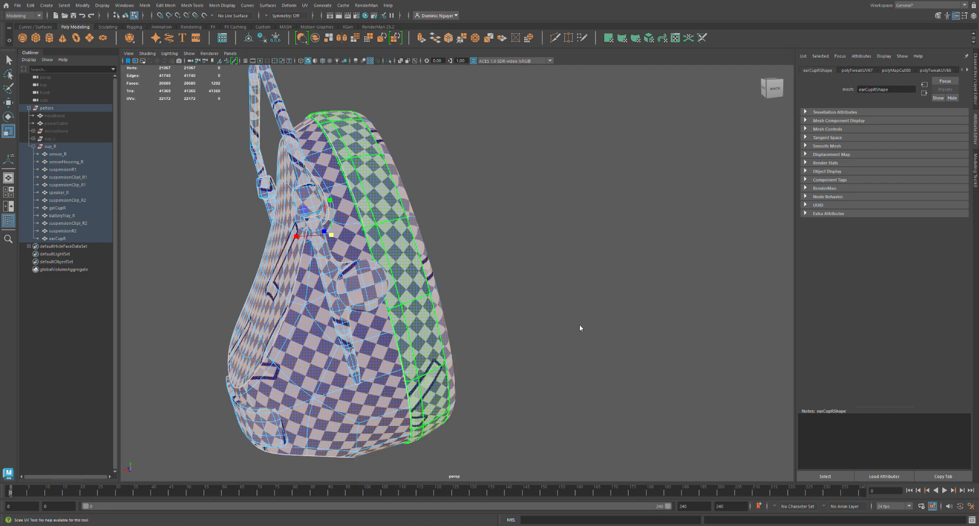
pyautogui.click(585, 396)
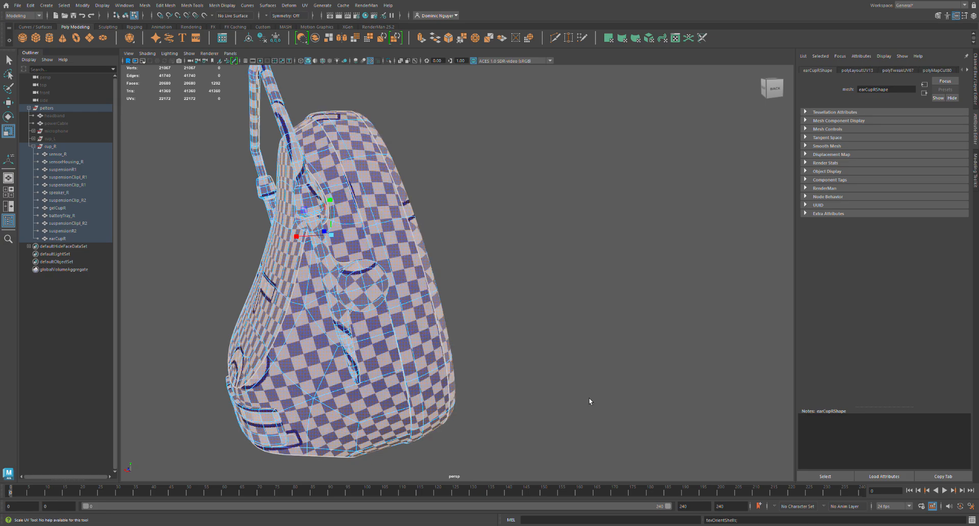
# Select earCupR's front panel as a UV shell and rotate it in 45° steps until the checker numbers read upright.
pyautogui.keyDown('alt'); pyautogui.moveTo(408, 401); pyautogui.dragTo(480, 327); pyautogui.keyUp('alt')
pyautogui.keyDown('alt'); pyautogui.moveTo(287, 290); pyautogui.dragTo(320, 404); pyautogui.keyUp('alt')
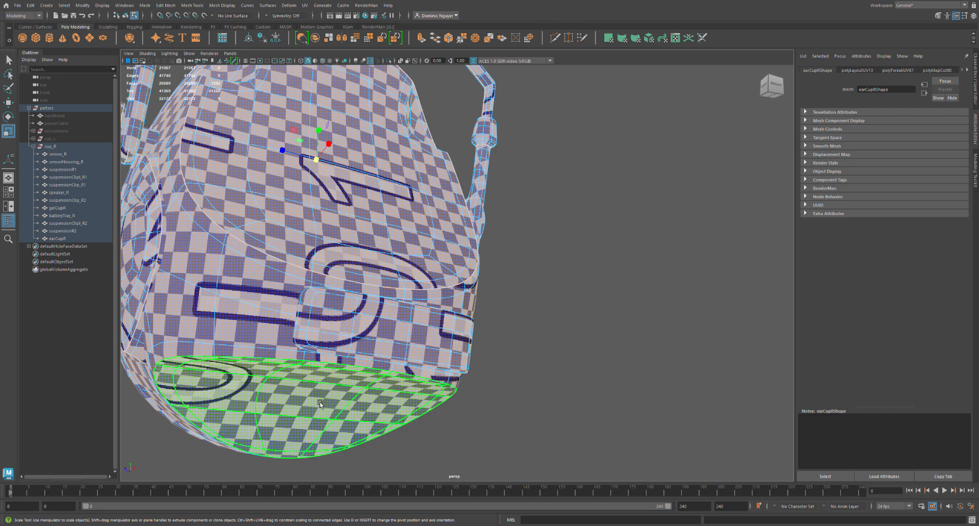
pyautogui.click(359, 239)
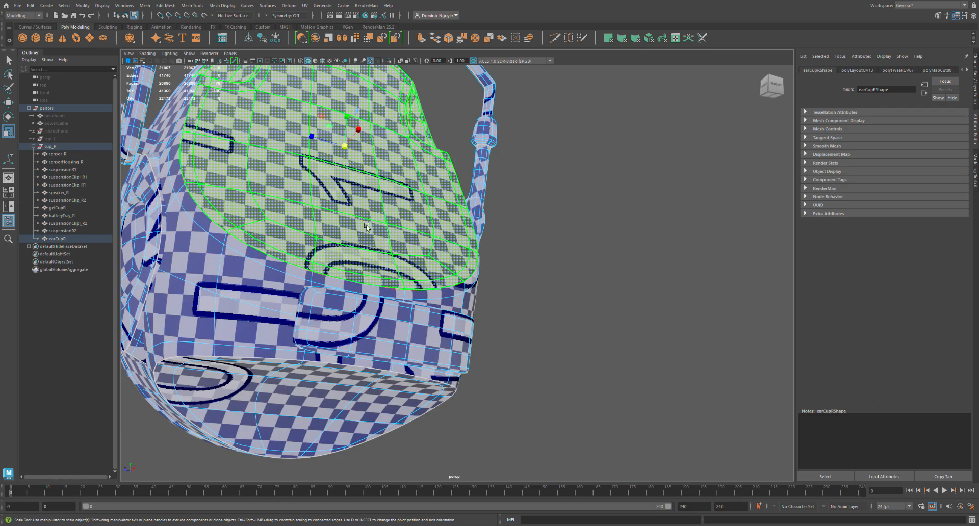
pyautogui.keyDown('alt'); pyautogui.moveTo(374, 183); pyautogui.dragTo(324, 204); pyautogui.keyUp('alt')
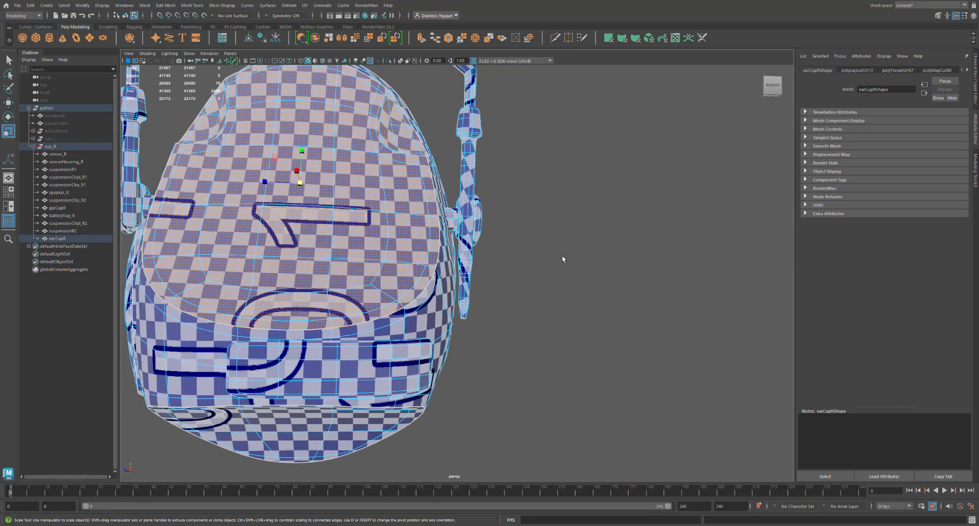
pyautogui.click(871, 293)
pyautogui.click(871, 293)
pyautogui.click(871, 293)
pyautogui.click(871, 293)
pyautogui.click(871, 293)
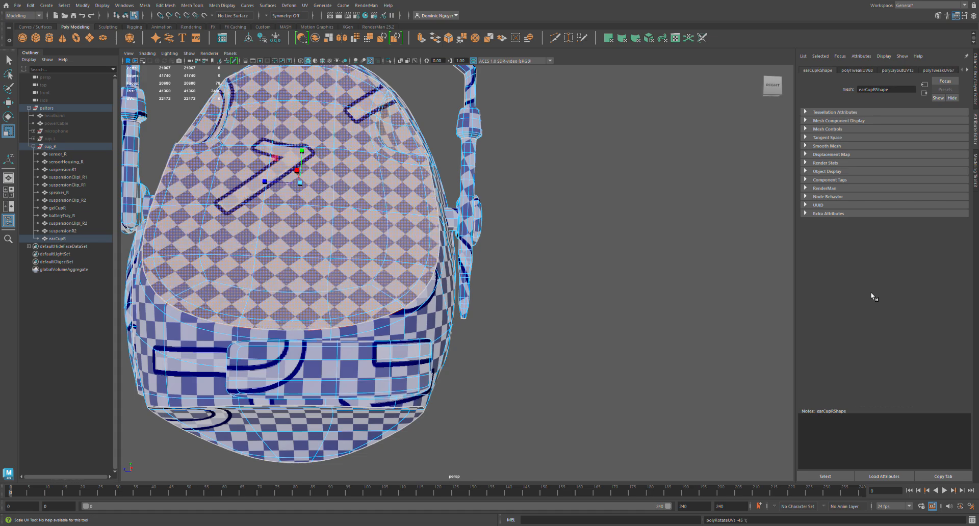
pyautogui.click(872, 294)
pyautogui.press('r')
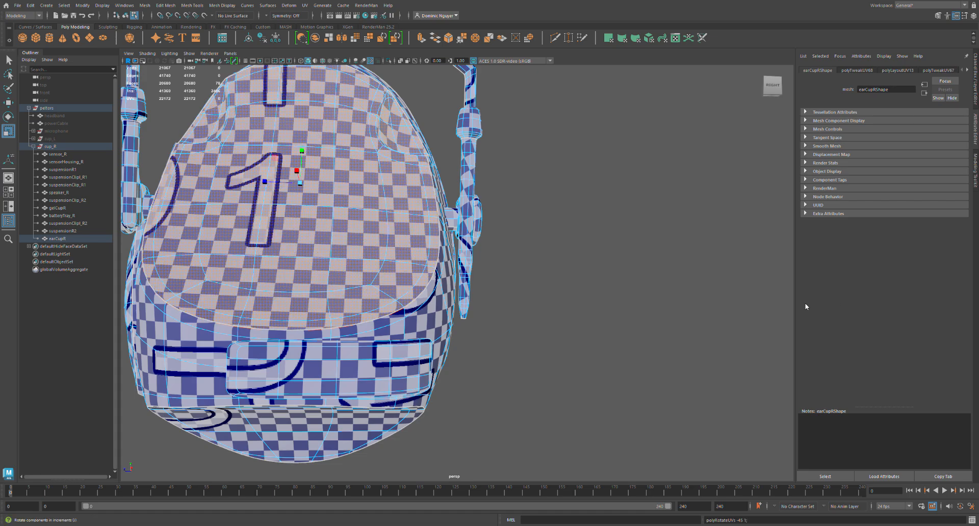
# Select batteryTray_R's UV shell, rotate it in 45° steps until its checkers run straight, and shift it in UV space.
pyautogui.click(385, 380)
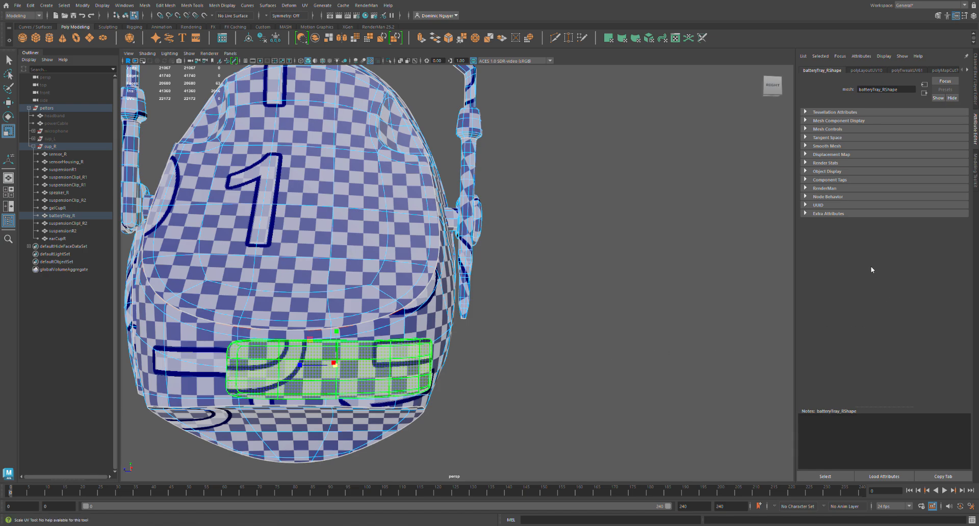
pyautogui.click(871, 292)
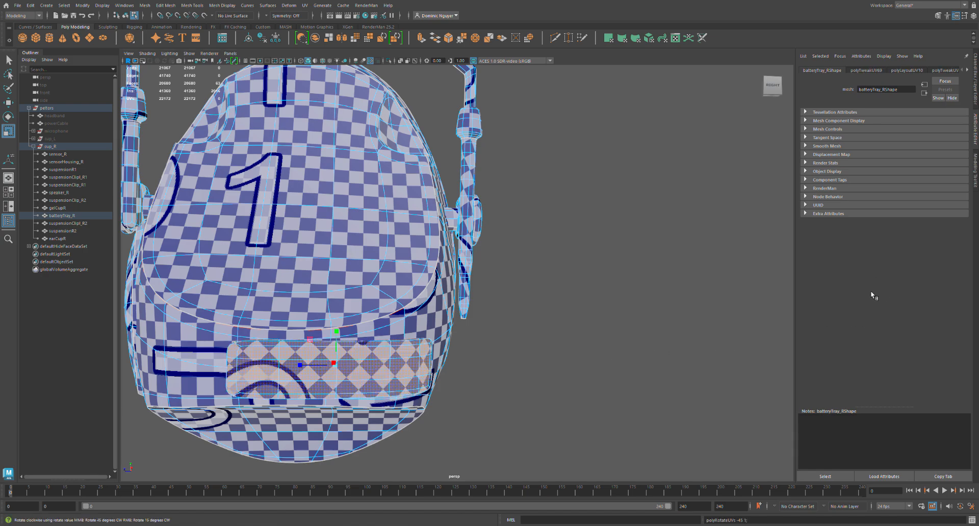
pyautogui.click(871, 292)
pyautogui.press('w')
pyautogui.moveTo(584, 271); pyautogui.dragTo(583, 301, button='middle')
pyautogui.click(525, 320)
# Select the UV shell of earCupR's bottom panel, rotate it in 45° steps until the checkers run straight, and shift it.
pyautogui.click(563, 381)
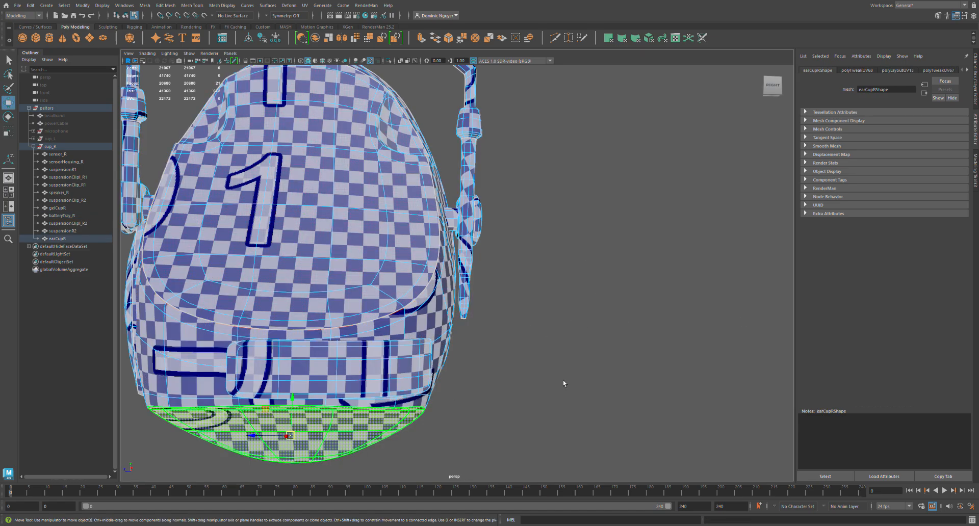
pyautogui.click(870, 293)
pyautogui.click(869, 293)
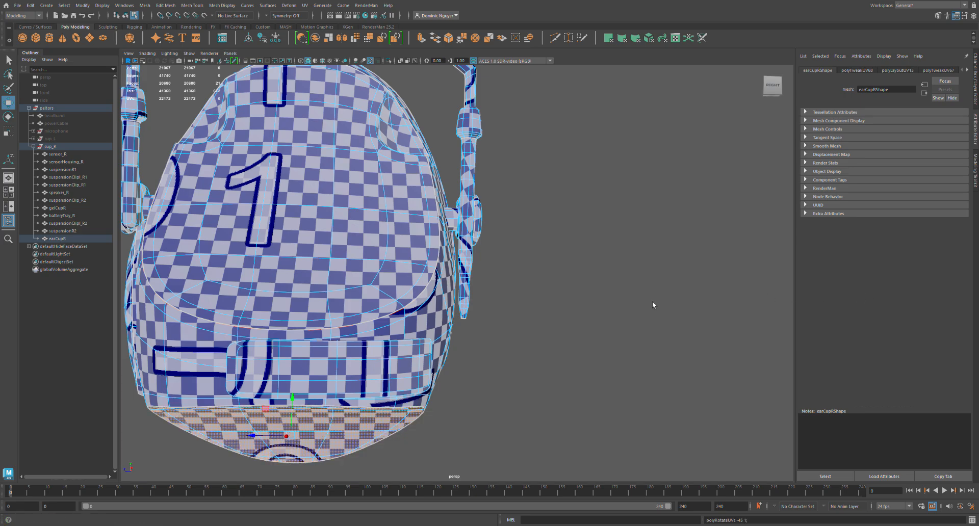
pyautogui.moveTo(609, 318); pyautogui.dragTo(567, 290, button='middle')
pyautogui.click(873, 293)
pyautogui.click(873, 292)
pyautogui.click(873, 292)
pyautogui.click(873, 293)
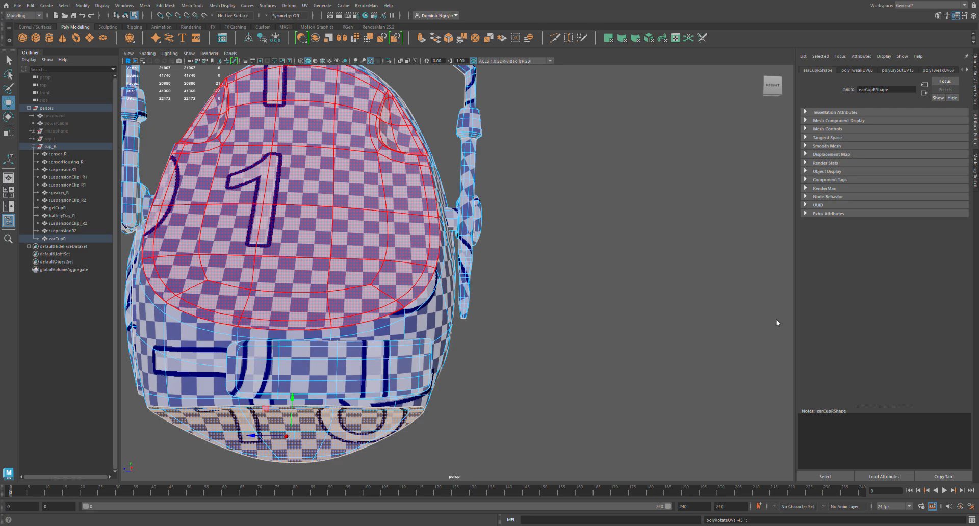
# Select speaker_R's UV shell, rotate it by 45° and fine-tune the angle by hand until the checker numbers read upright.
pyautogui.keyDown('alt'); pyautogui.moveTo(371, 398); pyautogui.dragTo(291, 364); pyautogui.keyUp('alt')
pyautogui.click(394, 301)
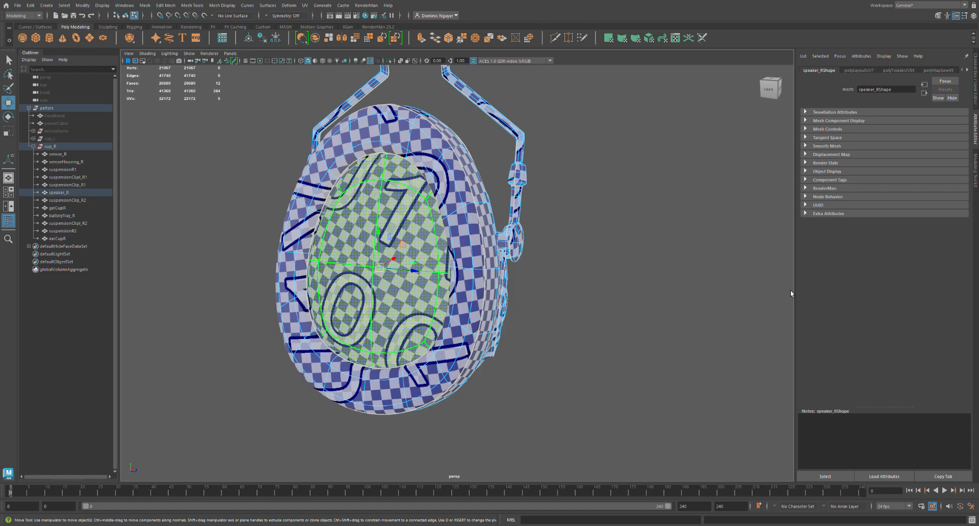
pyautogui.click(874, 295)
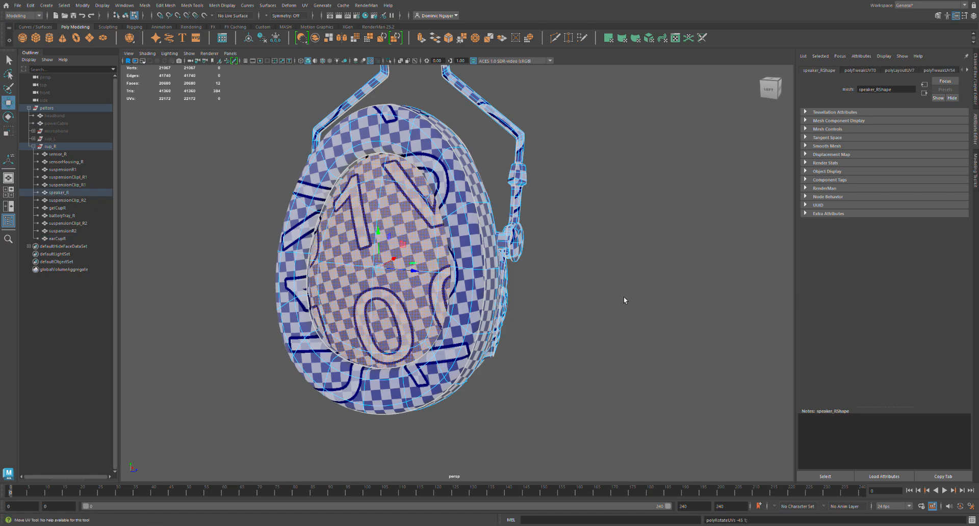
pyautogui.press('e')
pyautogui.moveTo(596, 316); pyautogui.dragTo(619, 316)
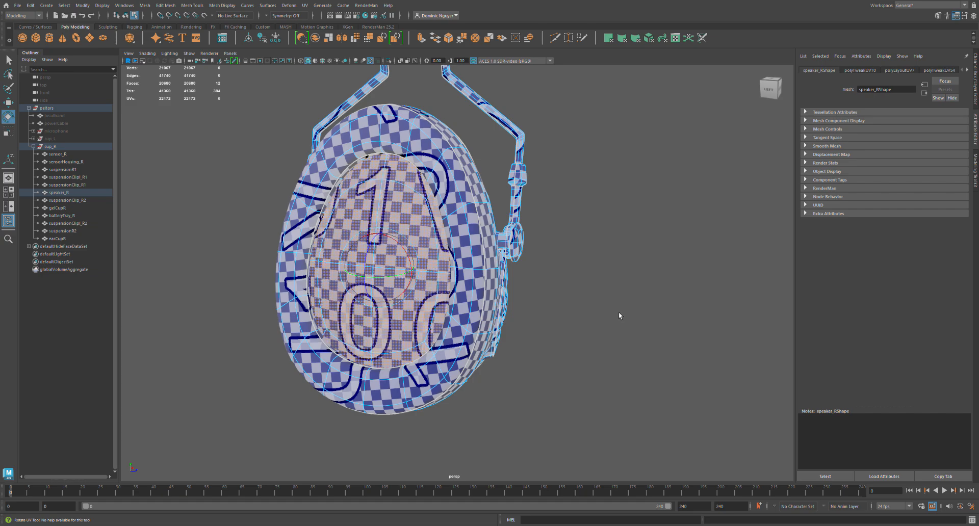
# Rotate the UV shell of gelCupR's front ring in 45° steps, fine-tune its angle by hand, and shift it in UV space.
pyautogui.click(397, 392)
pyautogui.click(872, 296)
pyautogui.click(872, 296)
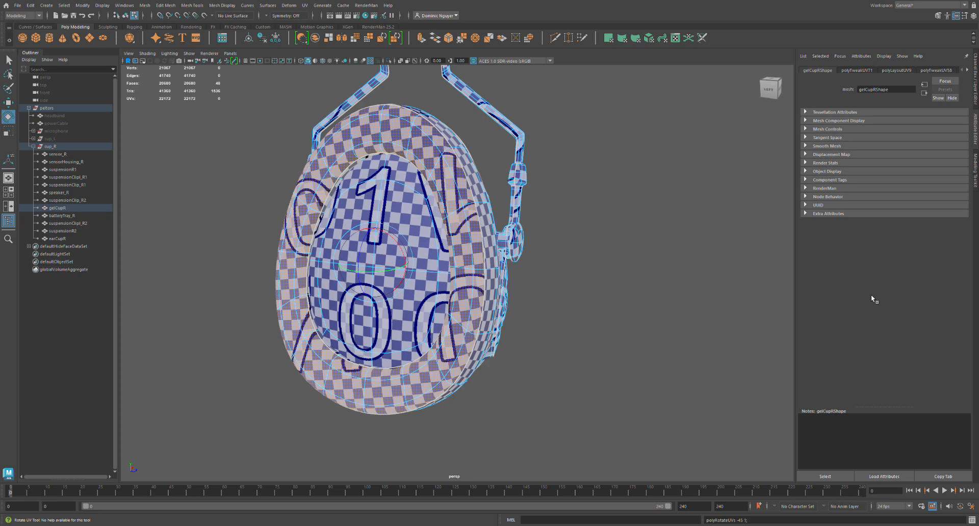
pyautogui.press('w')
pyautogui.moveTo(589, 267); pyautogui.dragTo(608, 286)
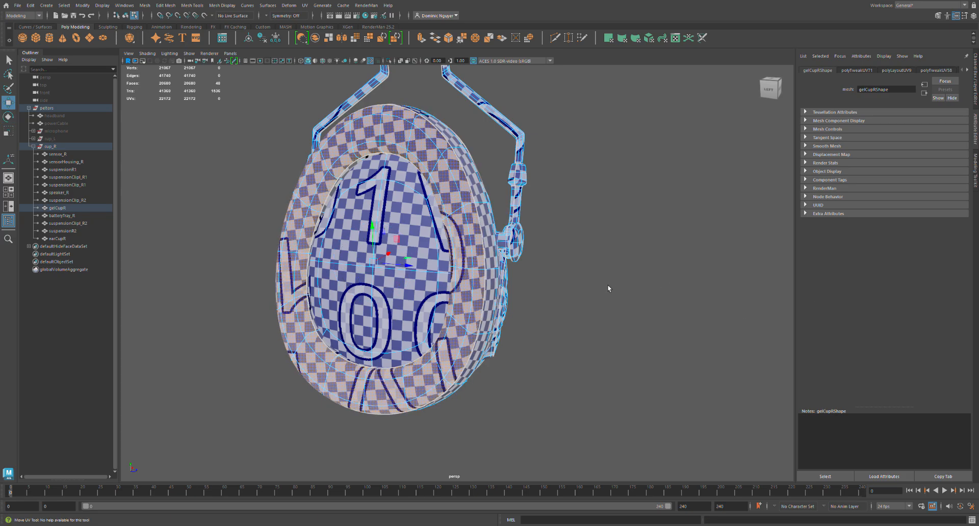
pyautogui.click(871, 293)
pyautogui.click(871, 293)
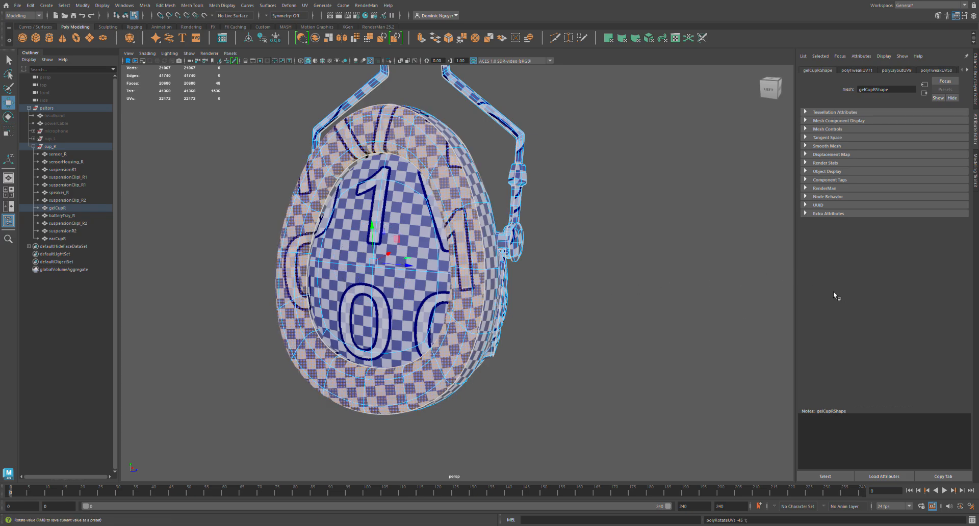
pyautogui.press('e')
pyautogui.moveTo(630, 325); pyautogui.dragTo(643, 326, button='middle')
pyautogui.press('w')
pyautogui.moveTo(603, 286)
pyautogui.mouseDown(button='middle')
pyautogui.moveTo(590, 304)
pyautogui.moveTo(594, 283)
pyautogui.moveTo(608, 284)
pyautogui.mouseUp(button='middle')
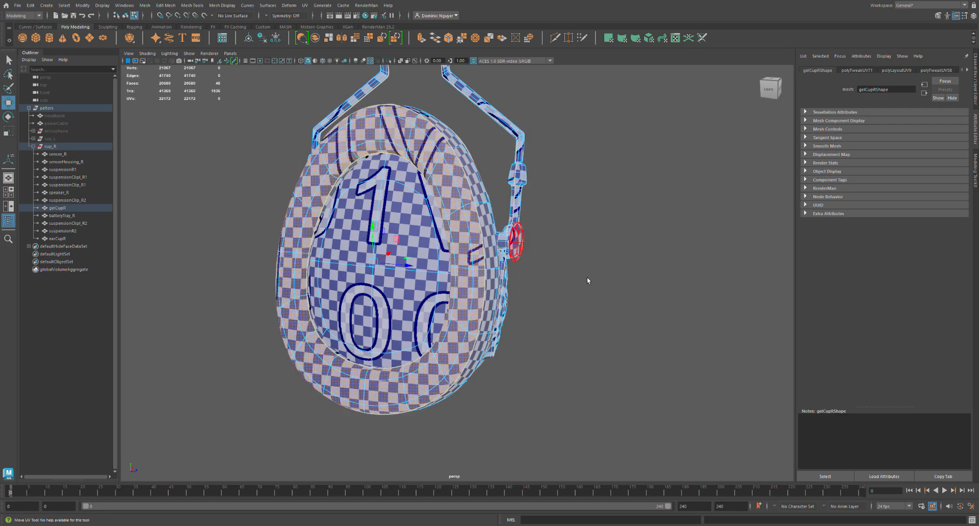
# Unhide the headband, powerCable, microphone and cup_L.
pyautogui.click(55, 116)
pyautogui.keyDown('shift'); pyautogui.click(50, 139); pyautogui.keyUp('shift')
pyautogui.hotkey('shift', 'h')
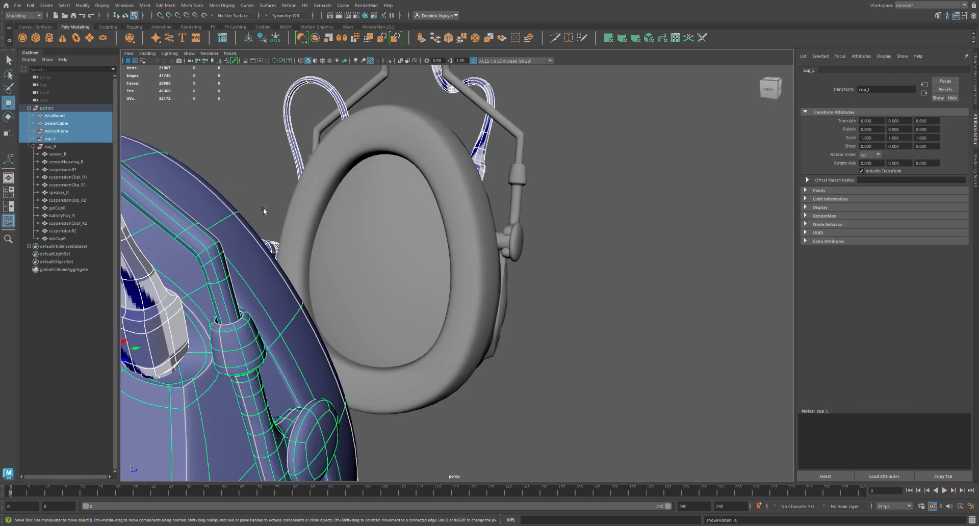
# Try to set one common texel density on the faces of all parts in the peltors group.
pyautogui.press('Up')
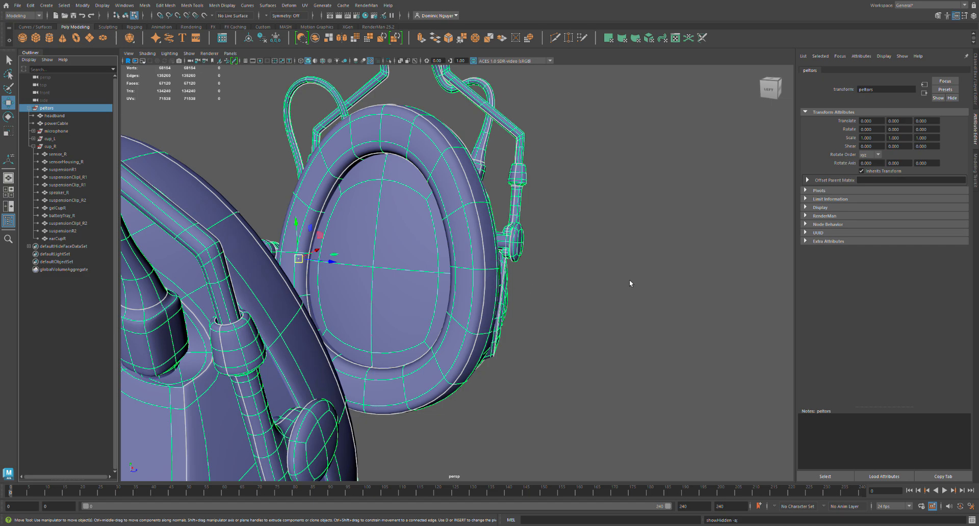
pyautogui.click(631, 293)
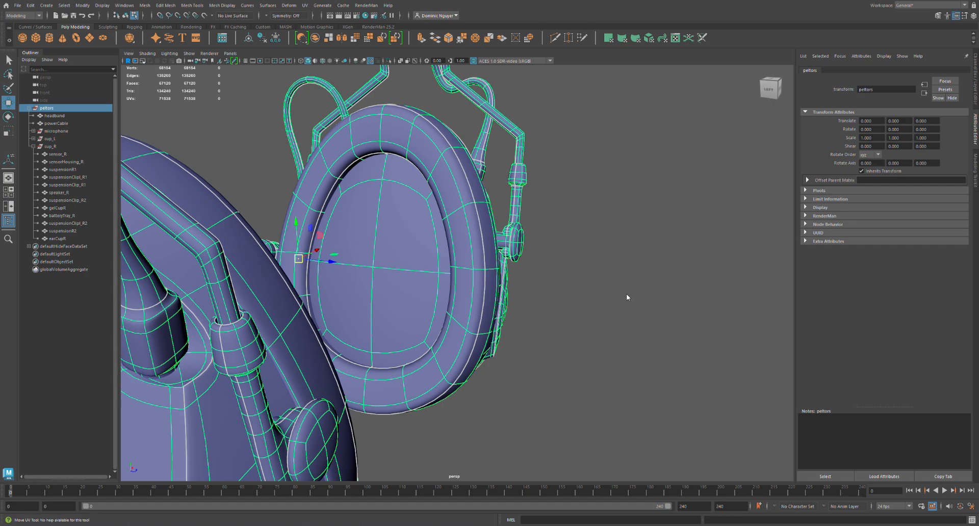
pyautogui.press('F11')
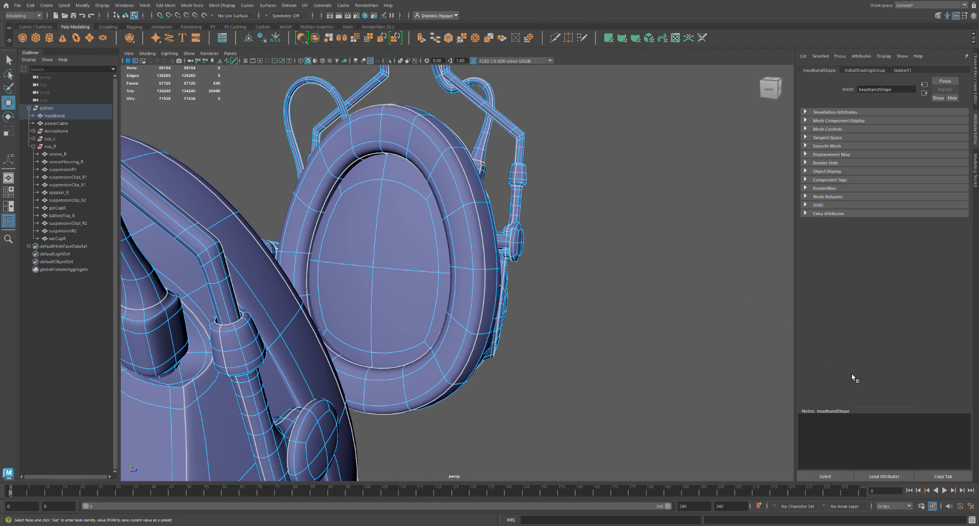
pyautogui.click(722, 399)
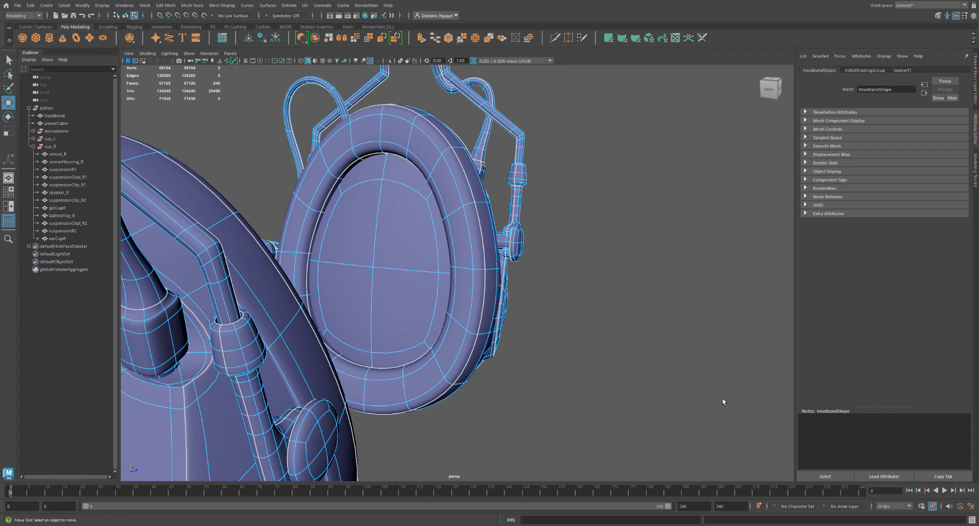
pyautogui.hotkey('ctrl', 'shift', 'a')
pyautogui.click(877, 369)
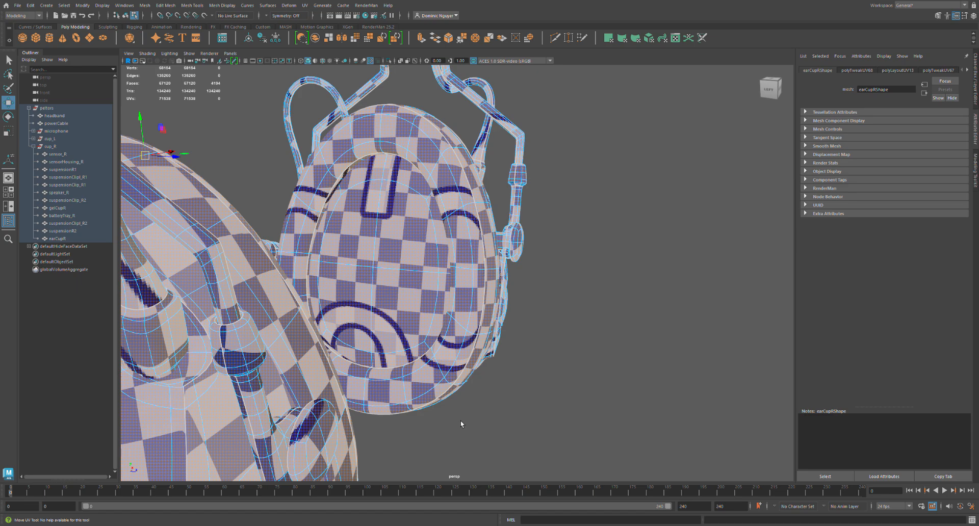
# Undo the texel density changes and the last selections on the headset's parts.
pyautogui.hotkey('ctrl', 'z')
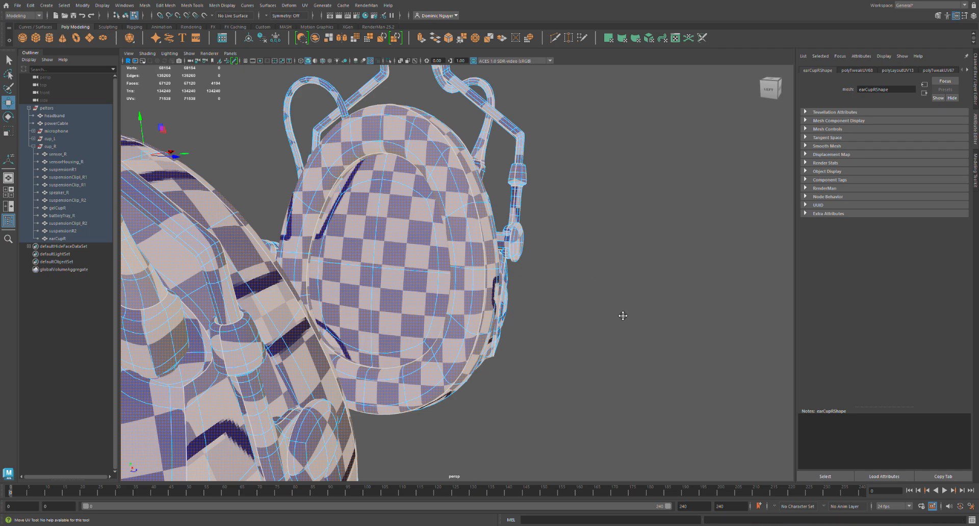
pyautogui.hotkey('ctrl', 'z')
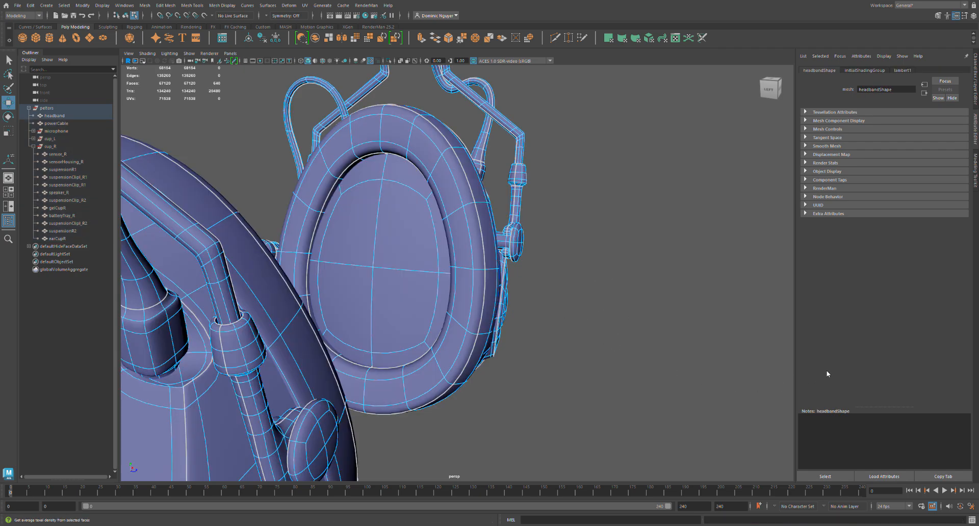
pyautogui.click(586, 374)
pyautogui.hotkey('ctrl', 'z')
pyautogui.hotkey('ctrl', 'z')
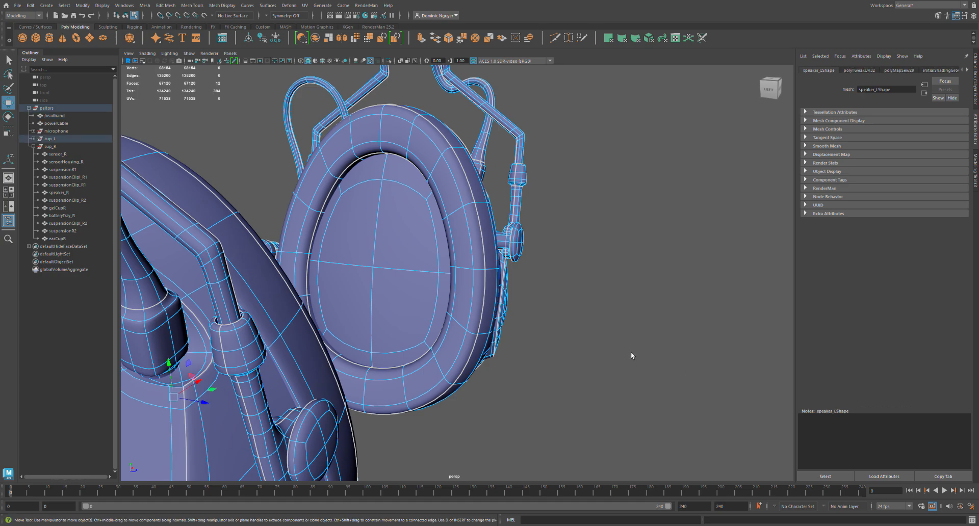
# Select the UVs of all the headset's parts and set their texel density to 15 at map size 512.
pyautogui.click(711, 389)
pyautogui.moveTo(624, 296); pyautogui.dragTo(740, 346)
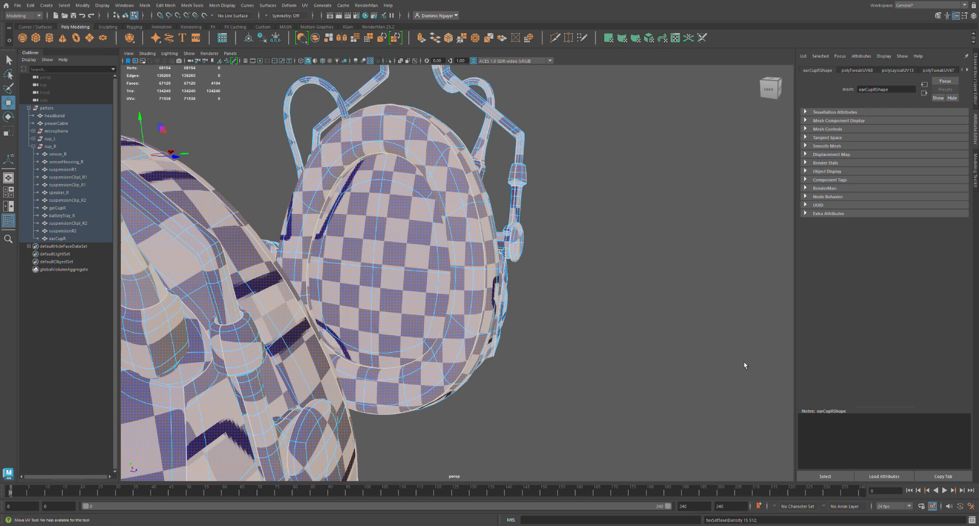
pyautogui.scroll(-3, 416, 416)
pyautogui.moveTo(386, 392)
pyautogui.keyDown('alt'); pyautogui.mouseDown()
pyautogui.moveTo(325, 390)
pyautogui.moveTo(380, 398)
pyautogui.mouseUp(); pyautogui.keyUp('alt')
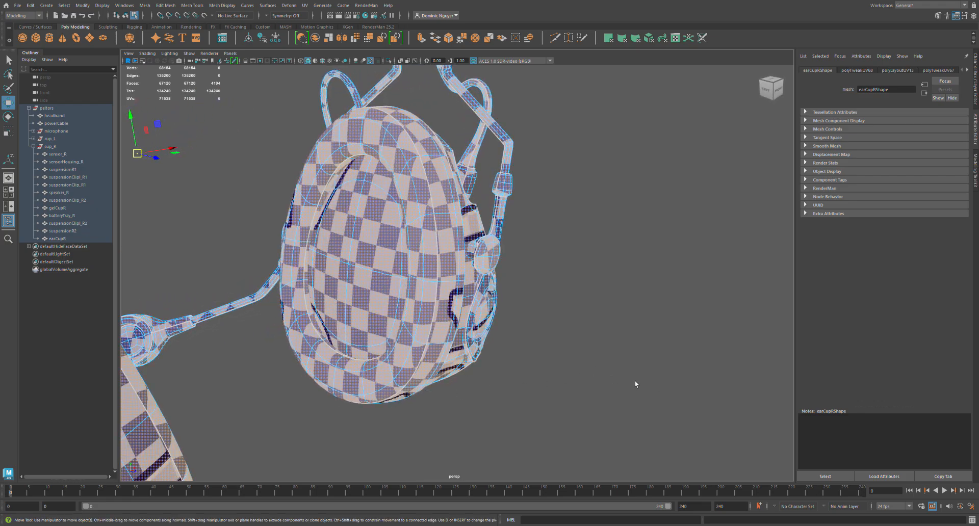
# Raise the texel density of all parts to 16 and on to 17 at map size 512, and lay out their UV shells.
pyautogui.click(704, 383)
pyautogui.hotkey('ctrl', 'z')
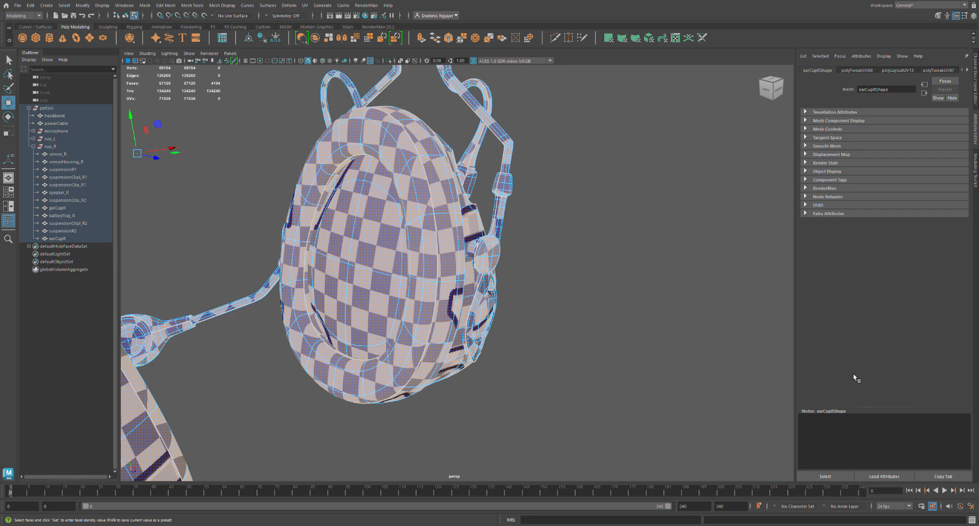
pyautogui.click(877, 371)
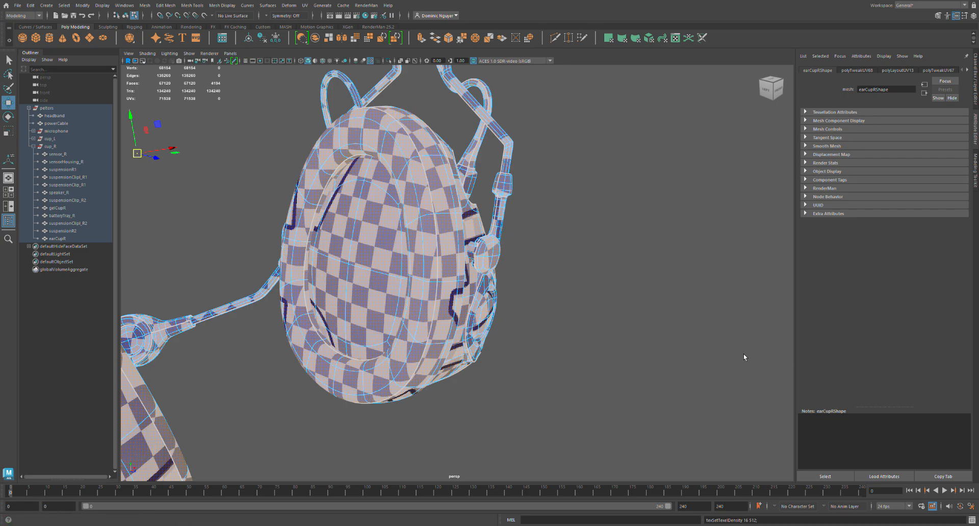
pyautogui.click(880, 369)
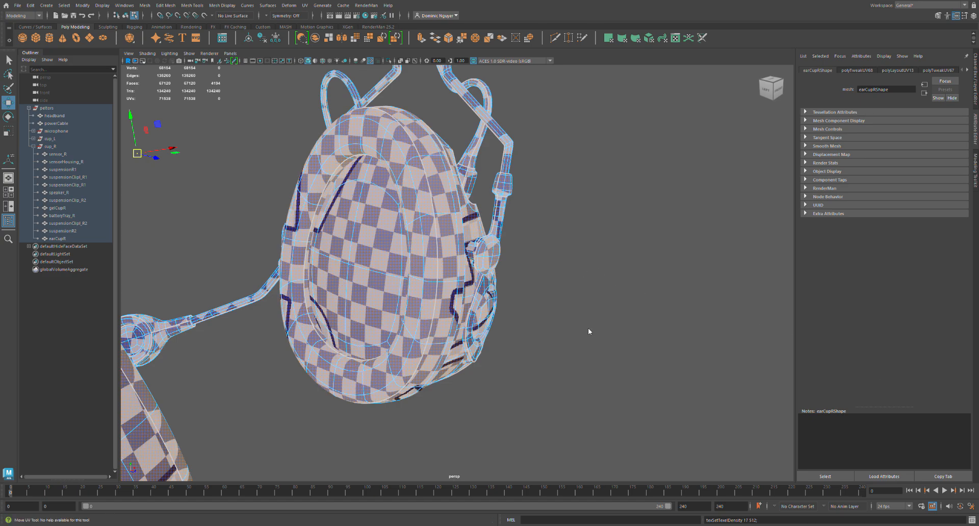
pyautogui.click(634, 384)
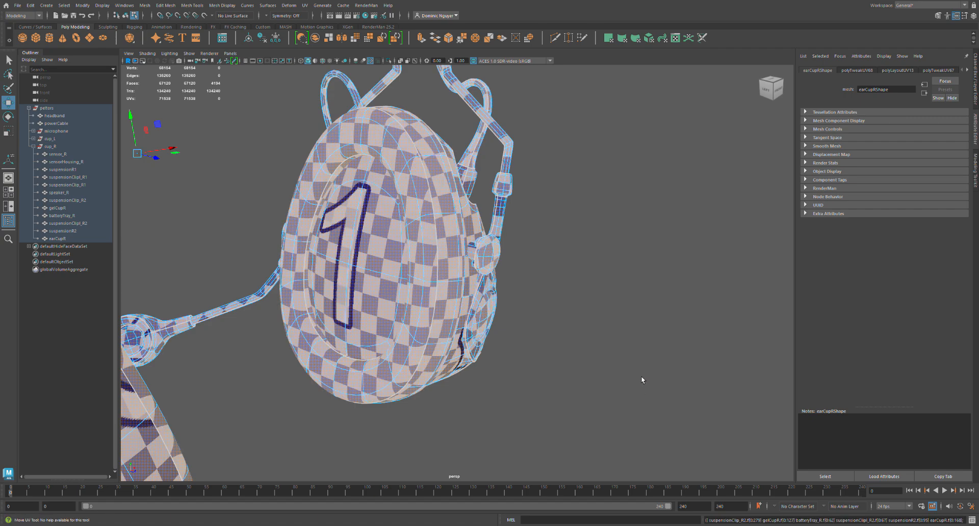
pyautogui.click(641, 379)
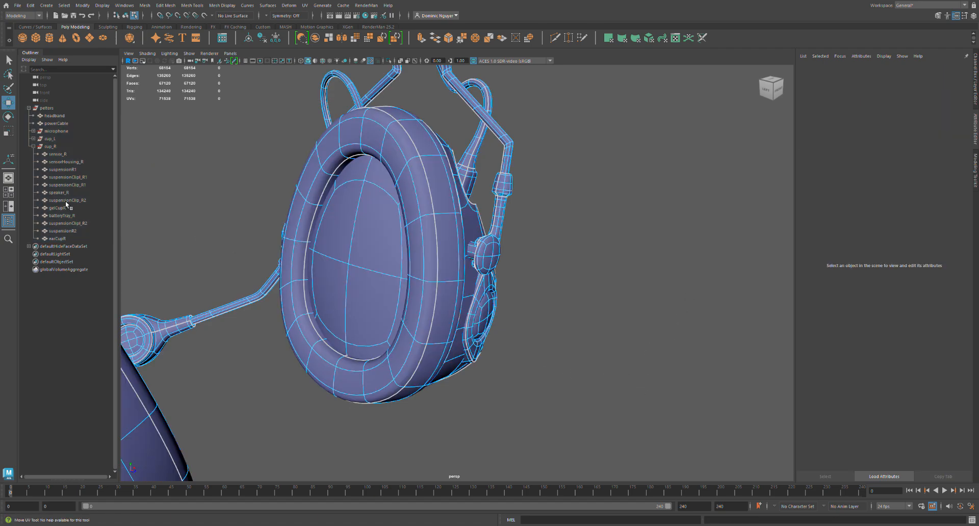
# Examine the checker pattern over the whole headset, comparing its size on the headband, both cups and the microphone.
pyautogui.click(54, 109)
pyautogui.scroll(-3, 316, 270)
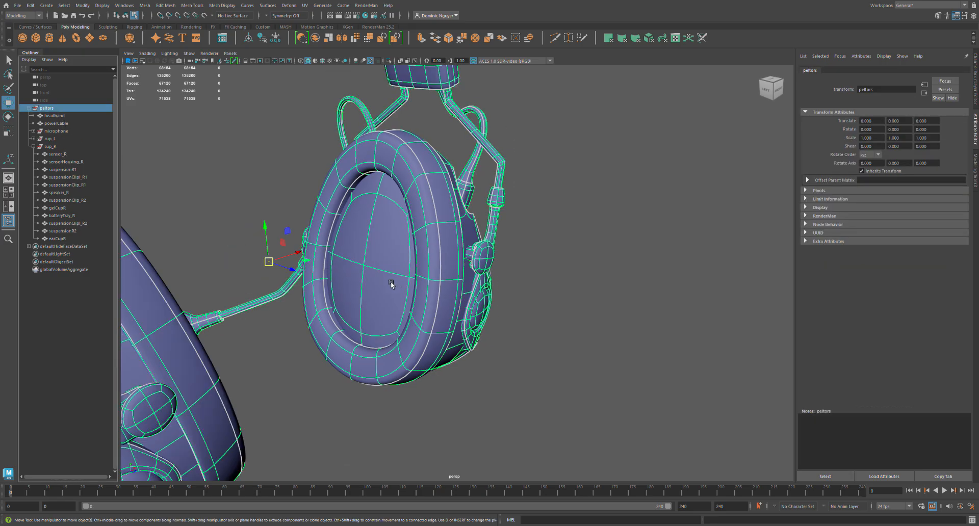
pyautogui.moveTo(69, 117); pyautogui.dragTo(80, 243)
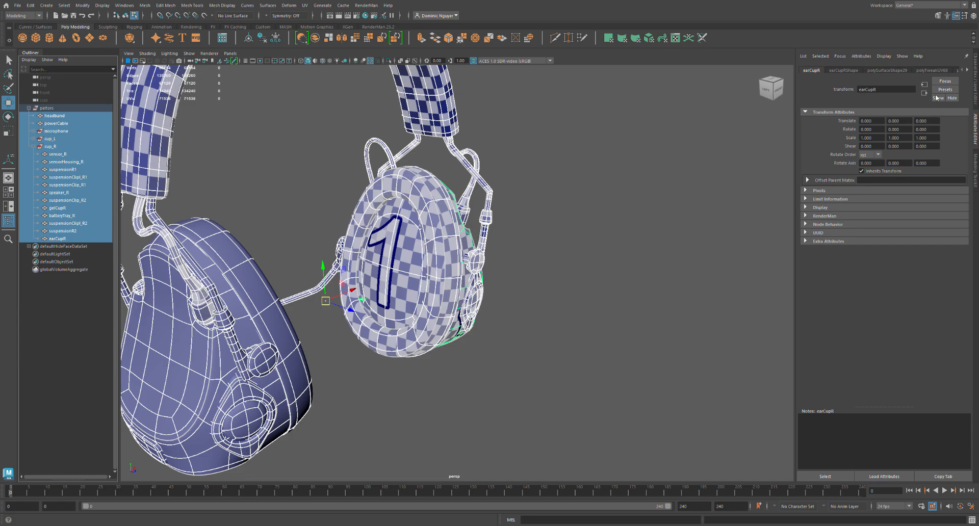
pyautogui.scroll(-5, 636, 285)
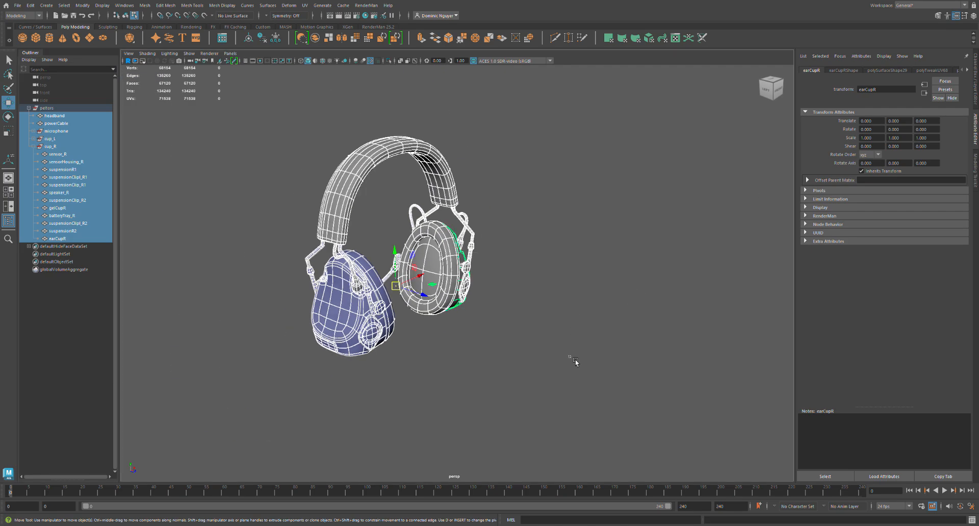
pyautogui.click(544, 345)
pyautogui.moveTo(555, 389); pyautogui.dragTo(296, 159)
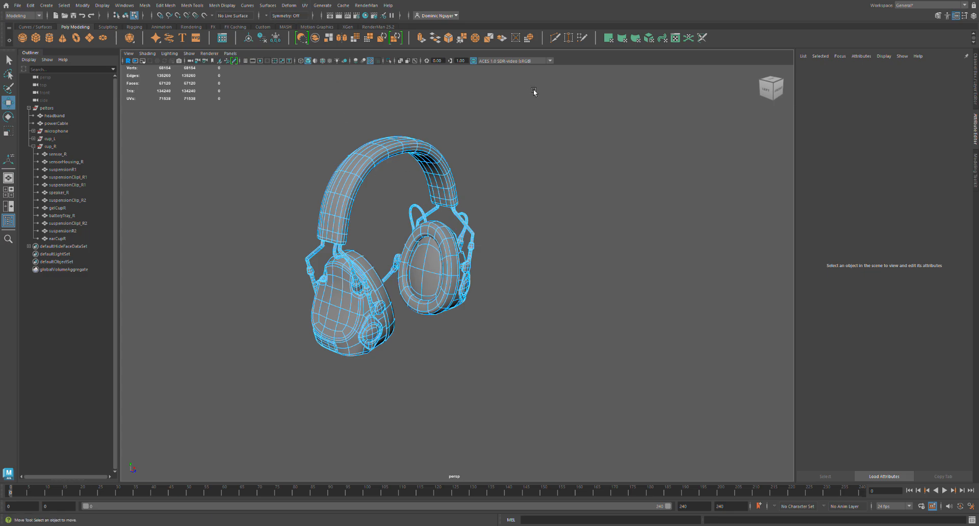
pyautogui.keyDown('alt'); pyautogui.moveTo(359, 238); pyautogui.dragTo(470, 285); pyautogui.keyUp('alt')
pyautogui.keyDown('alt'); pyautogui.moveTo(428, 261); pyautogui.dragTo(436, 326, button='middle'); pyautogui.keyUp('alt')
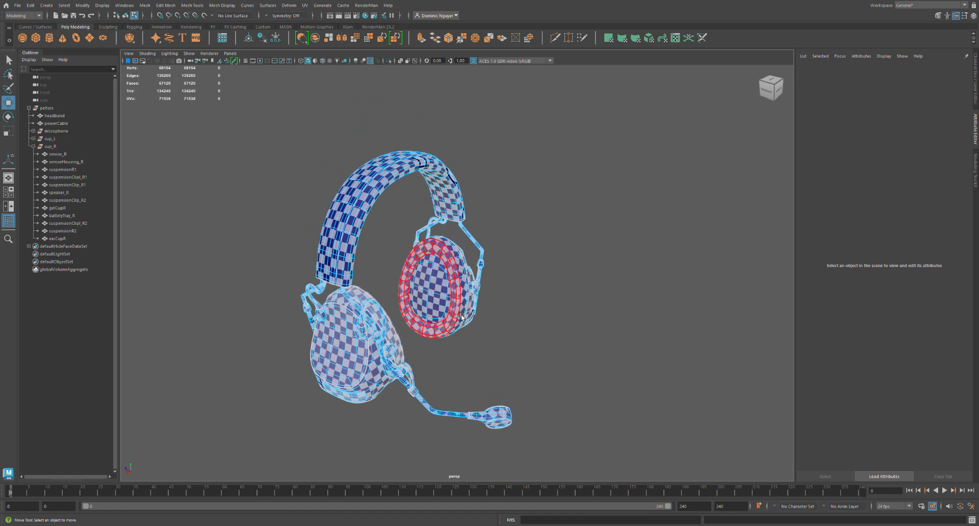